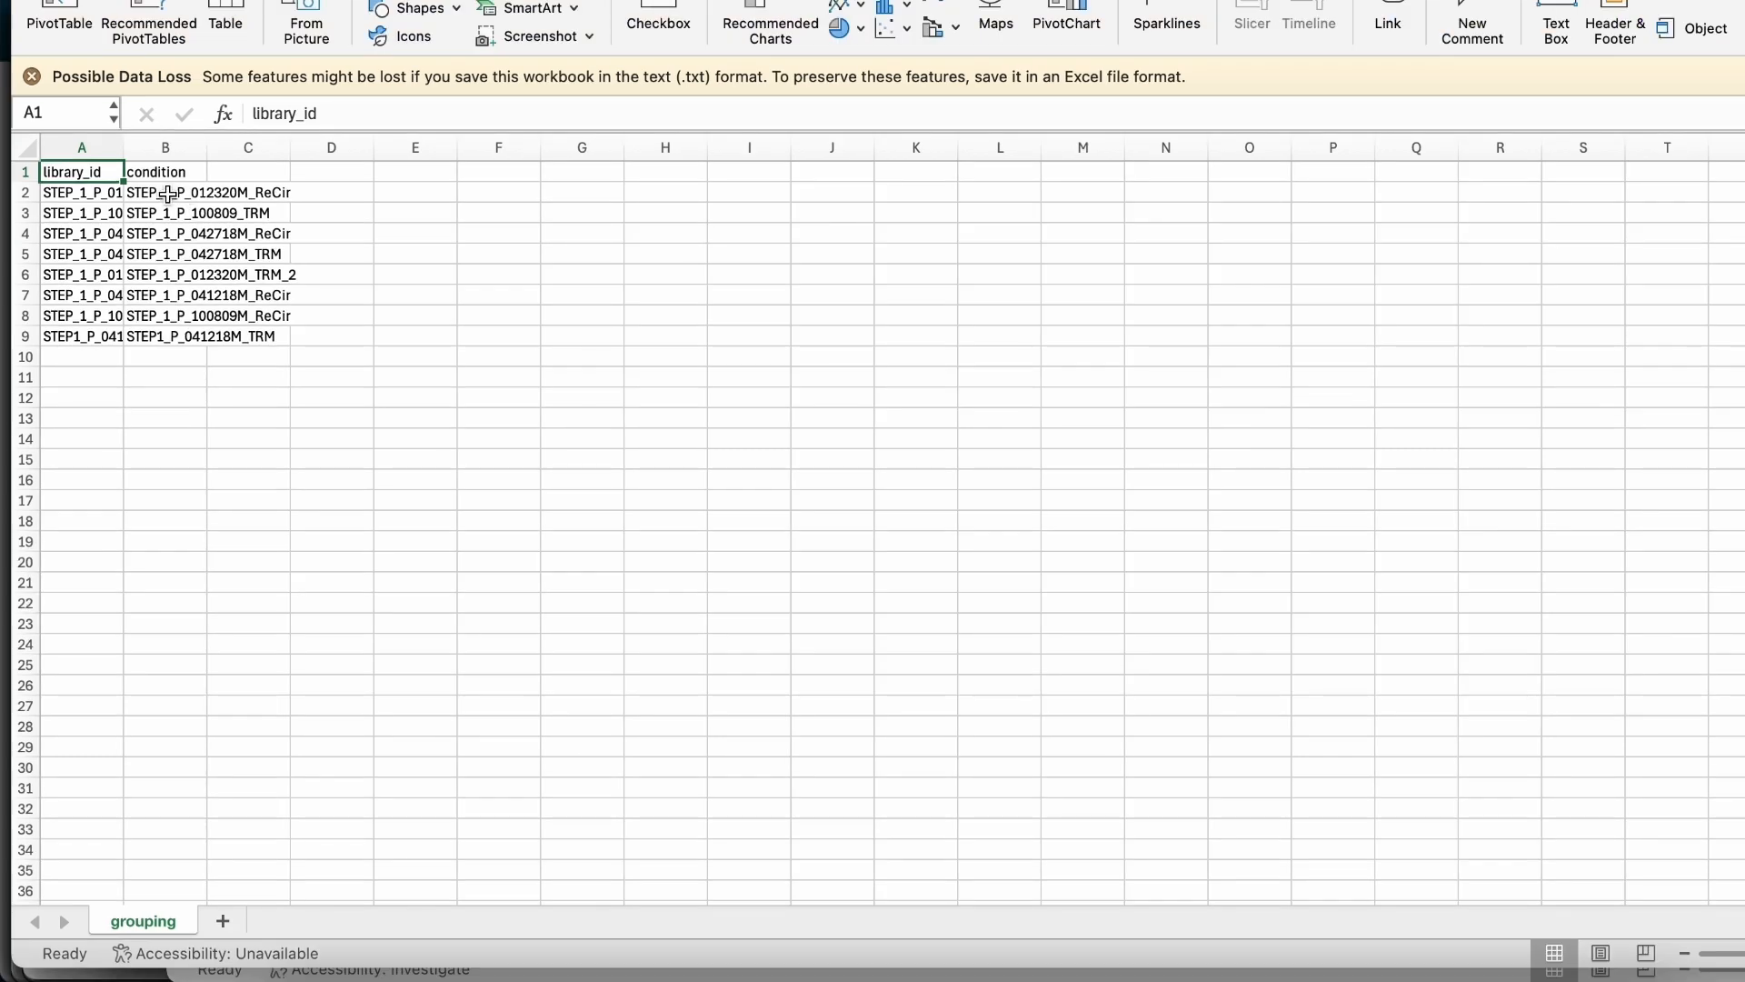
Replace the condition values of the first two samples with ReCirc in B2 and TRM in B3.
click(168, 194)
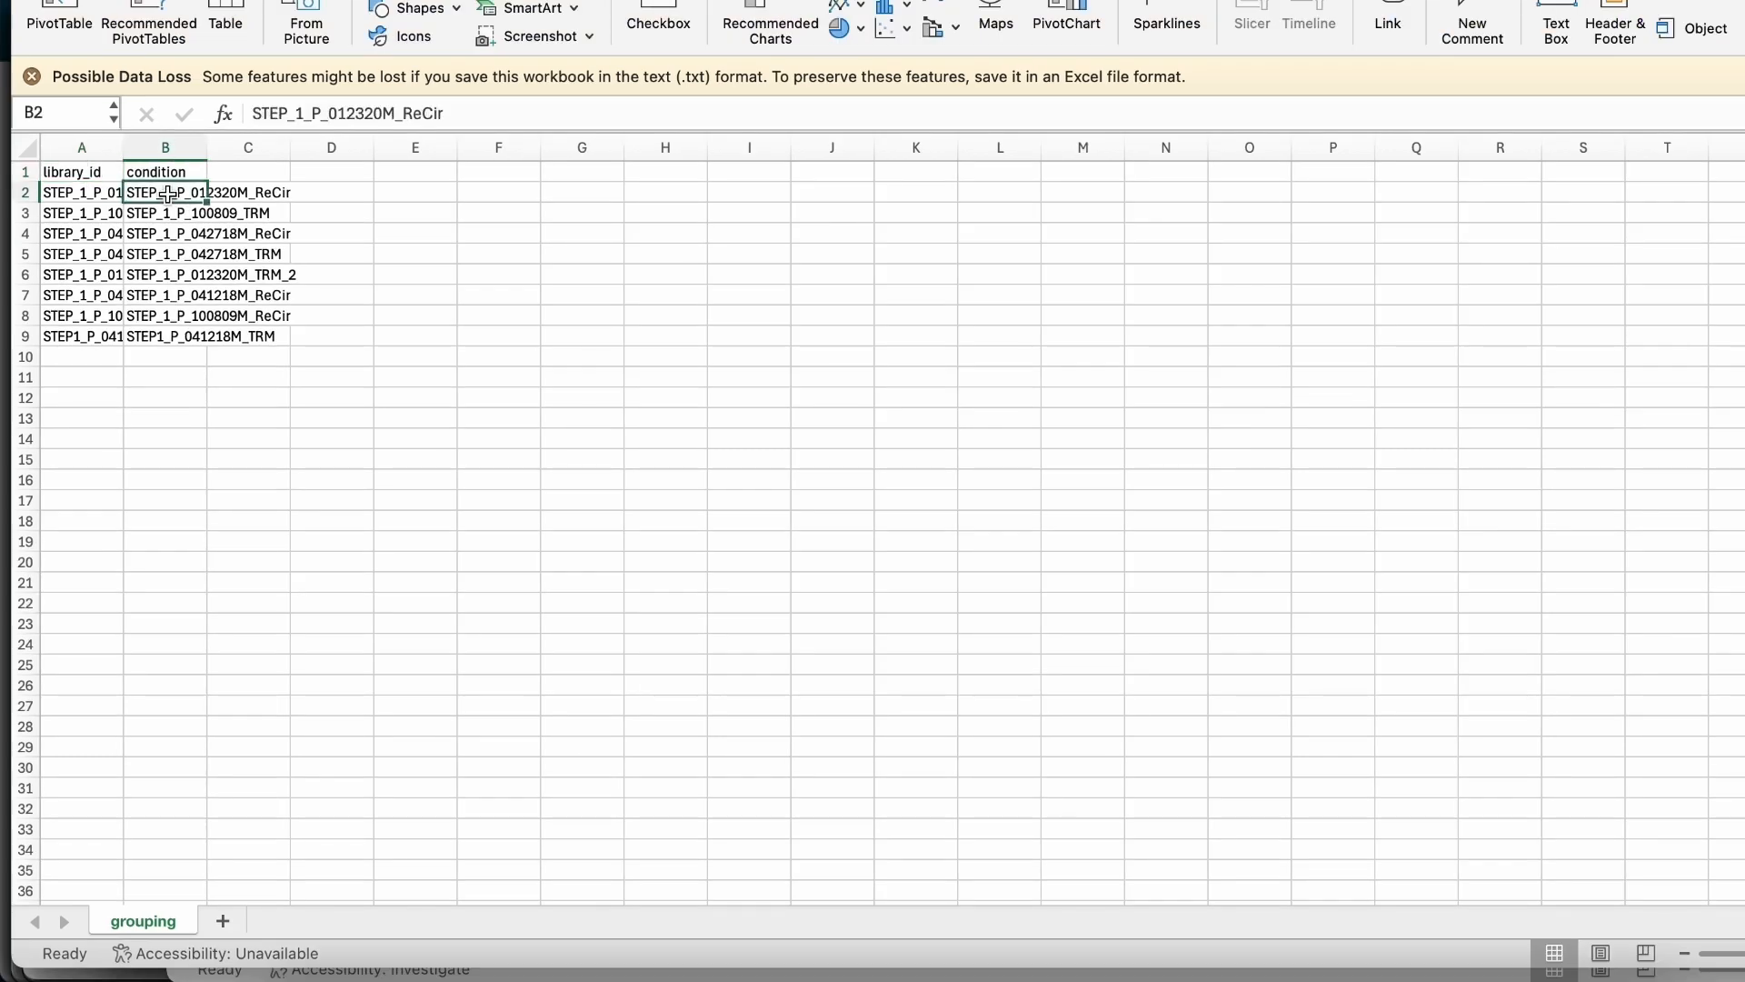
double_click(405, 111)
text(ReCirc)
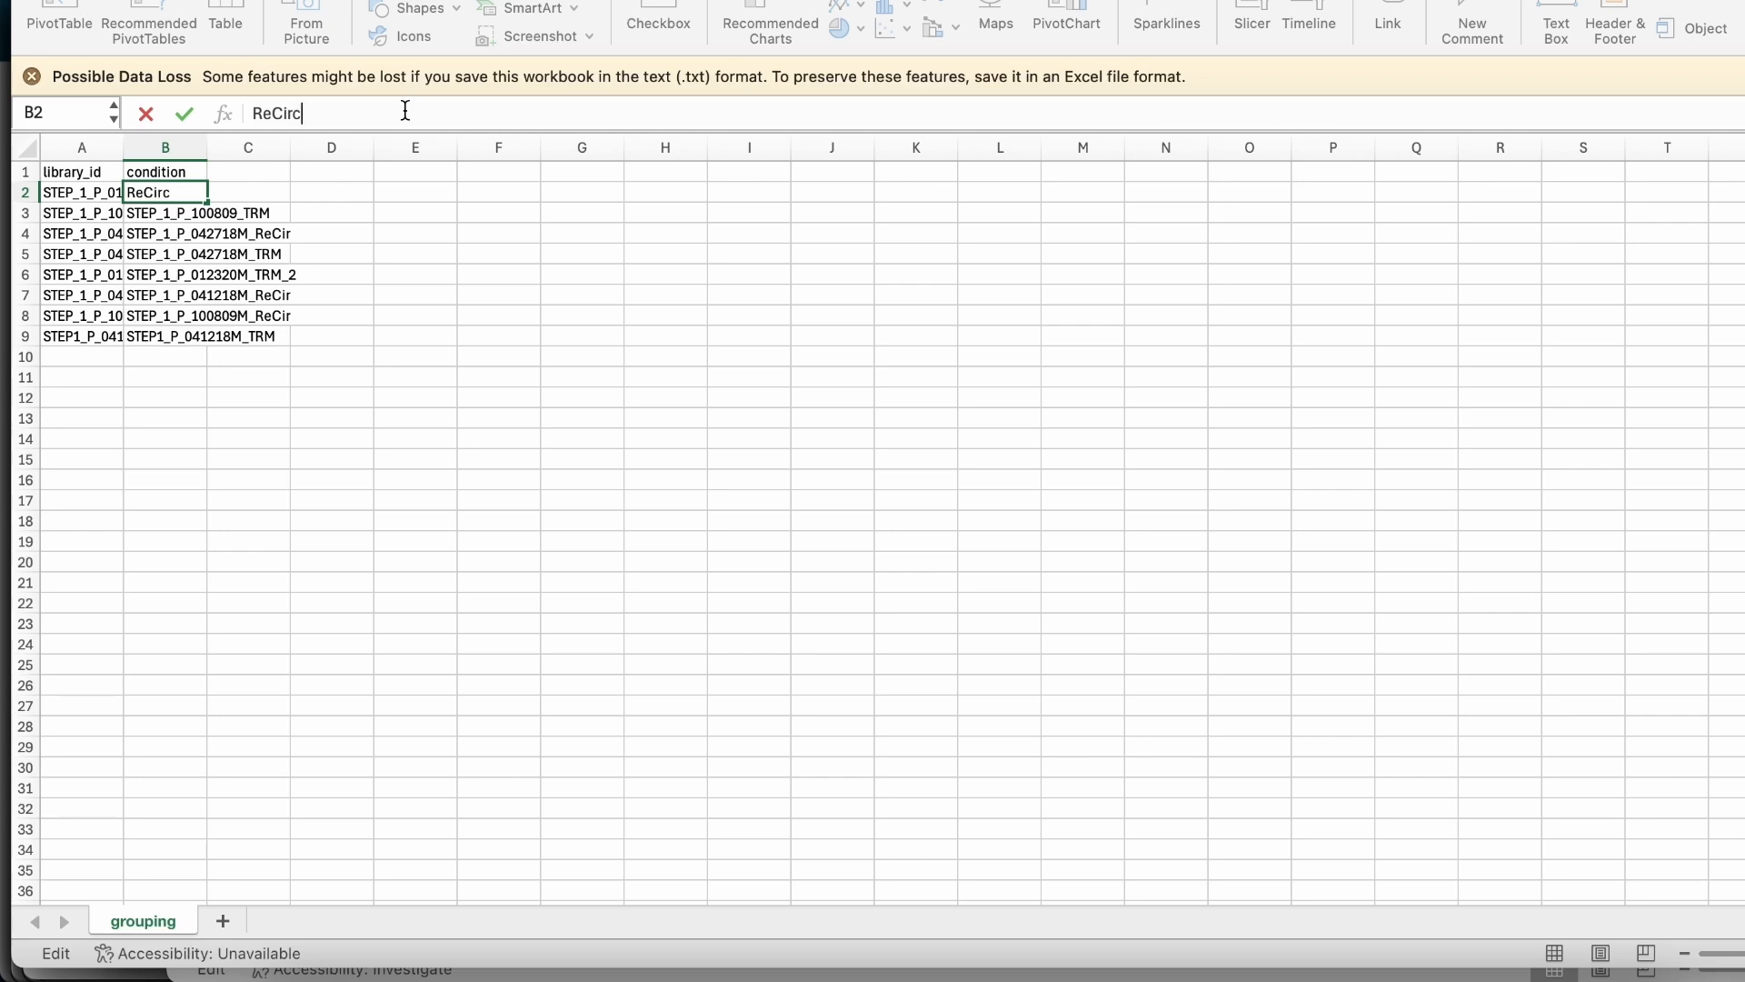
key(Return)
double_click(406, 111)
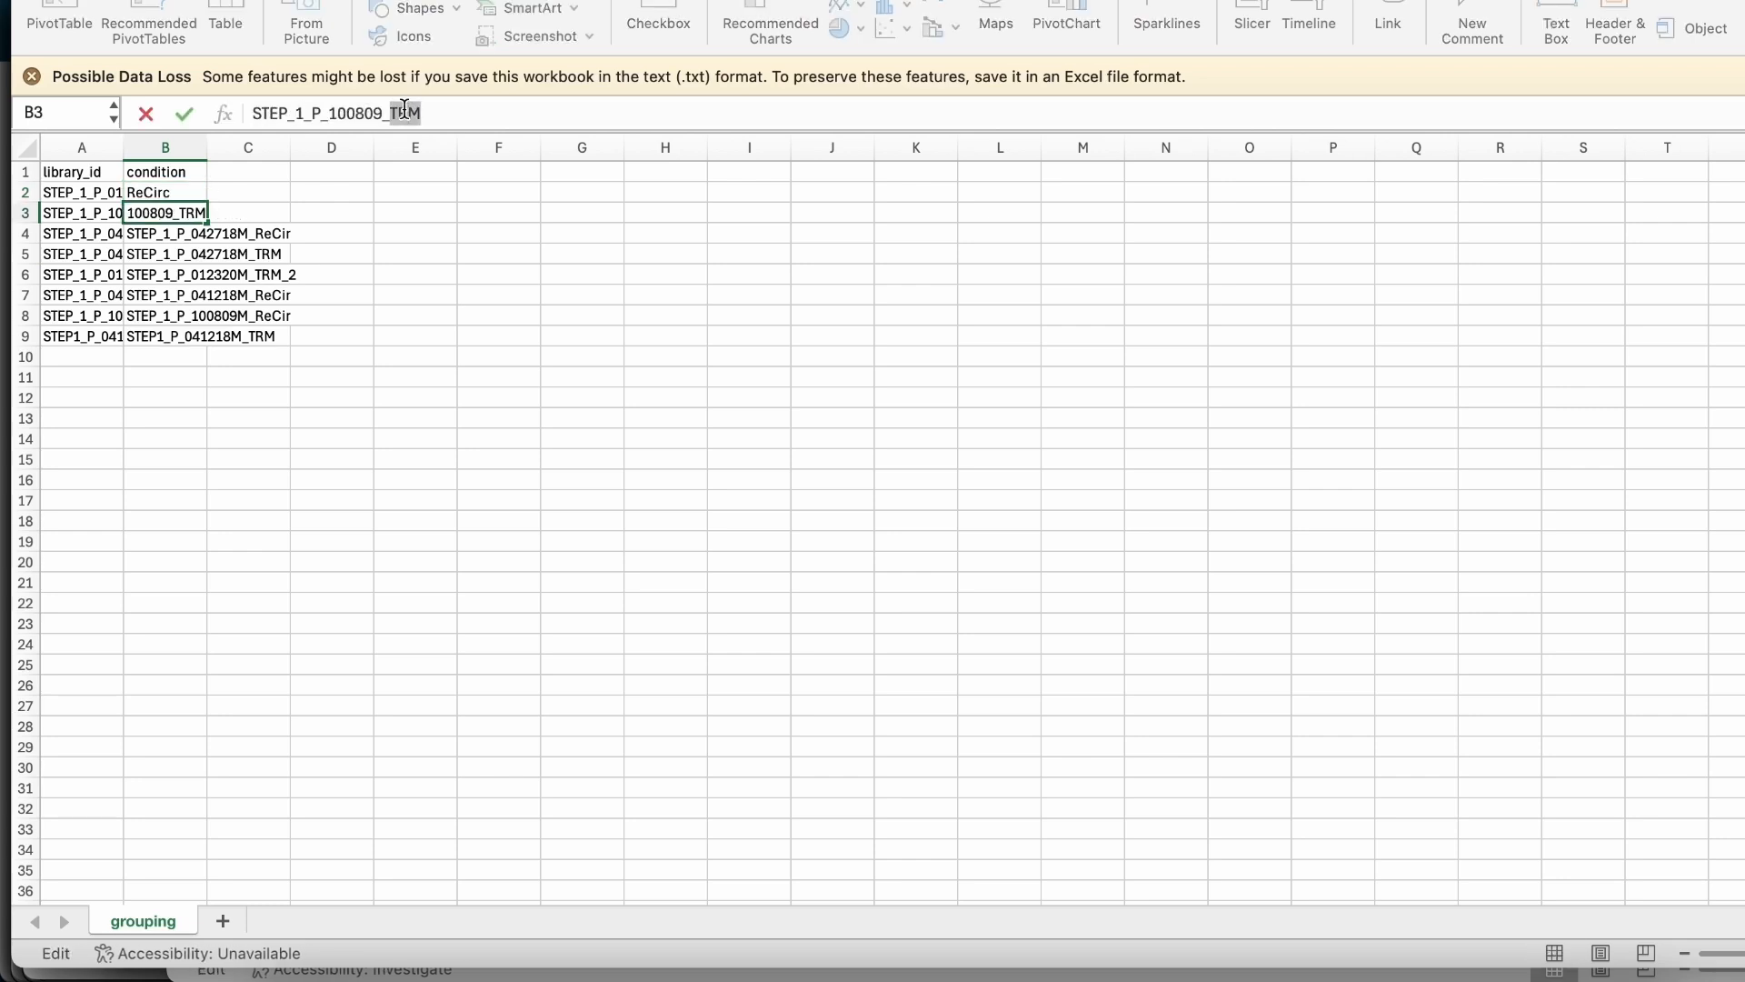
text(TRM)
key(Return)
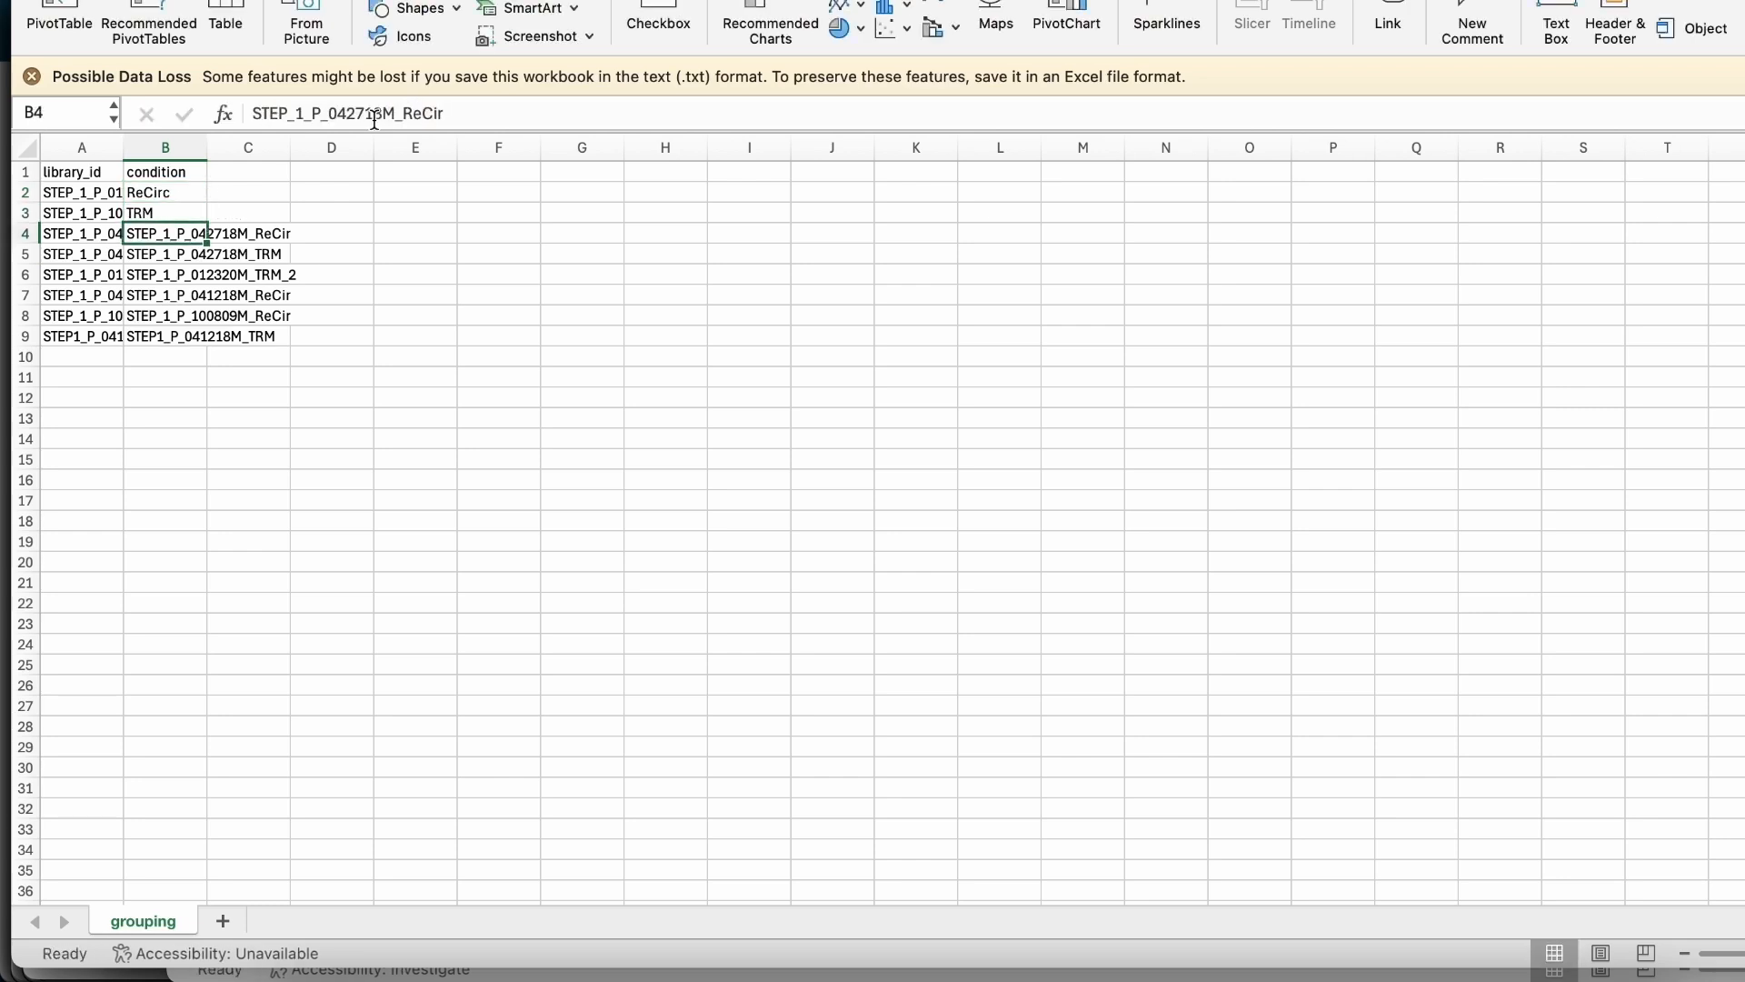
Replace the condition values with Recirc in B4 and TRM in B5.
double_click(374, 118)
text(Recirc)
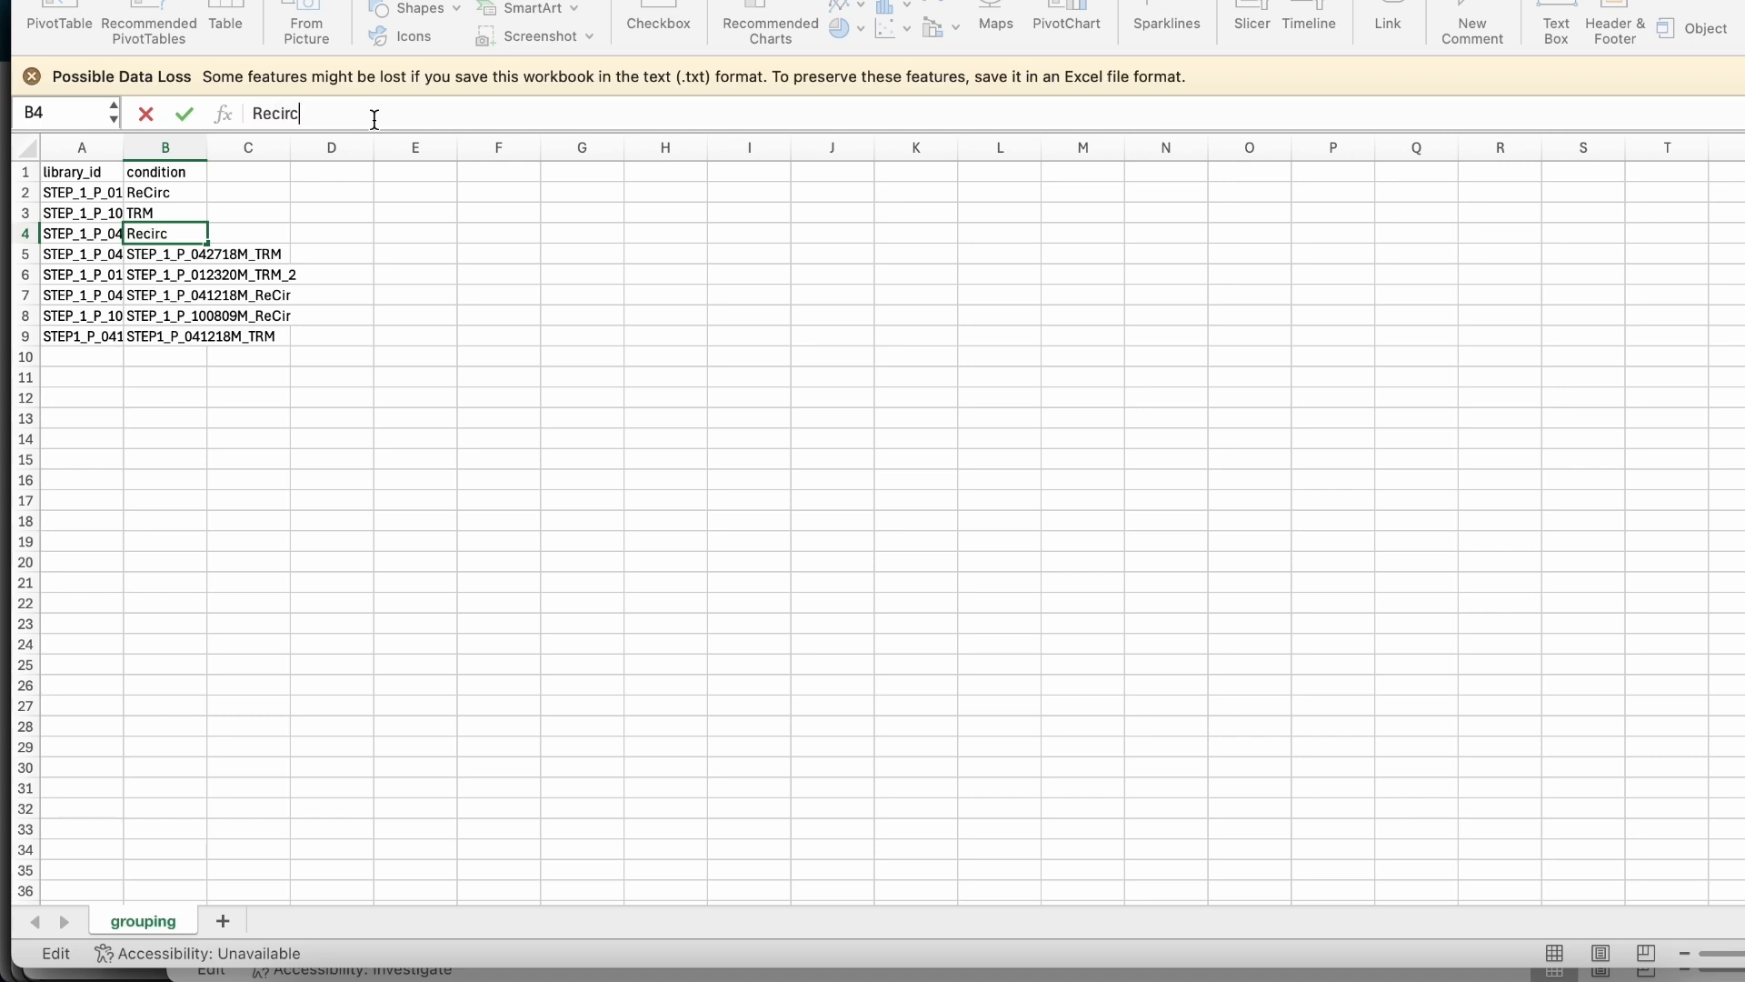
key(Return)
double_click(373, 118)
text(TRM)
key(Return)
Replace the condition values with TRM in B6 and ReCirc in B7.
double_click(364, 120)
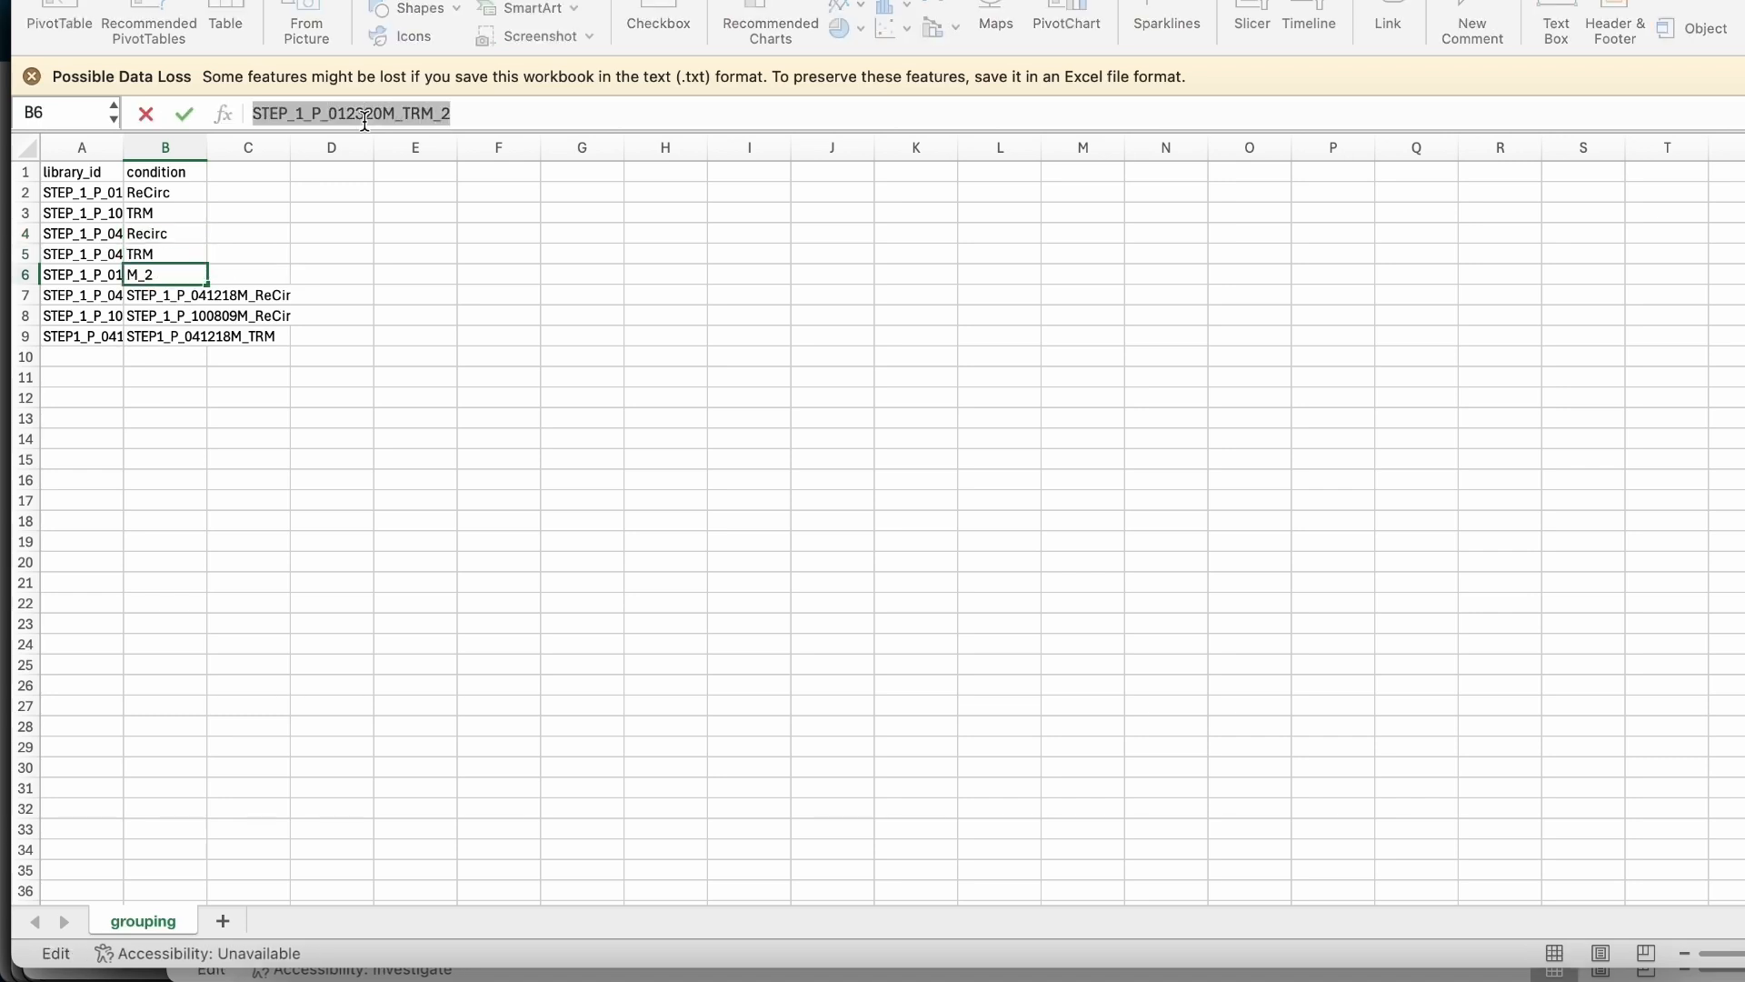
text(TRN)
key(BackSpace)
text(M)
key(Return)
double_click(364, 120)
text(ReCirc)
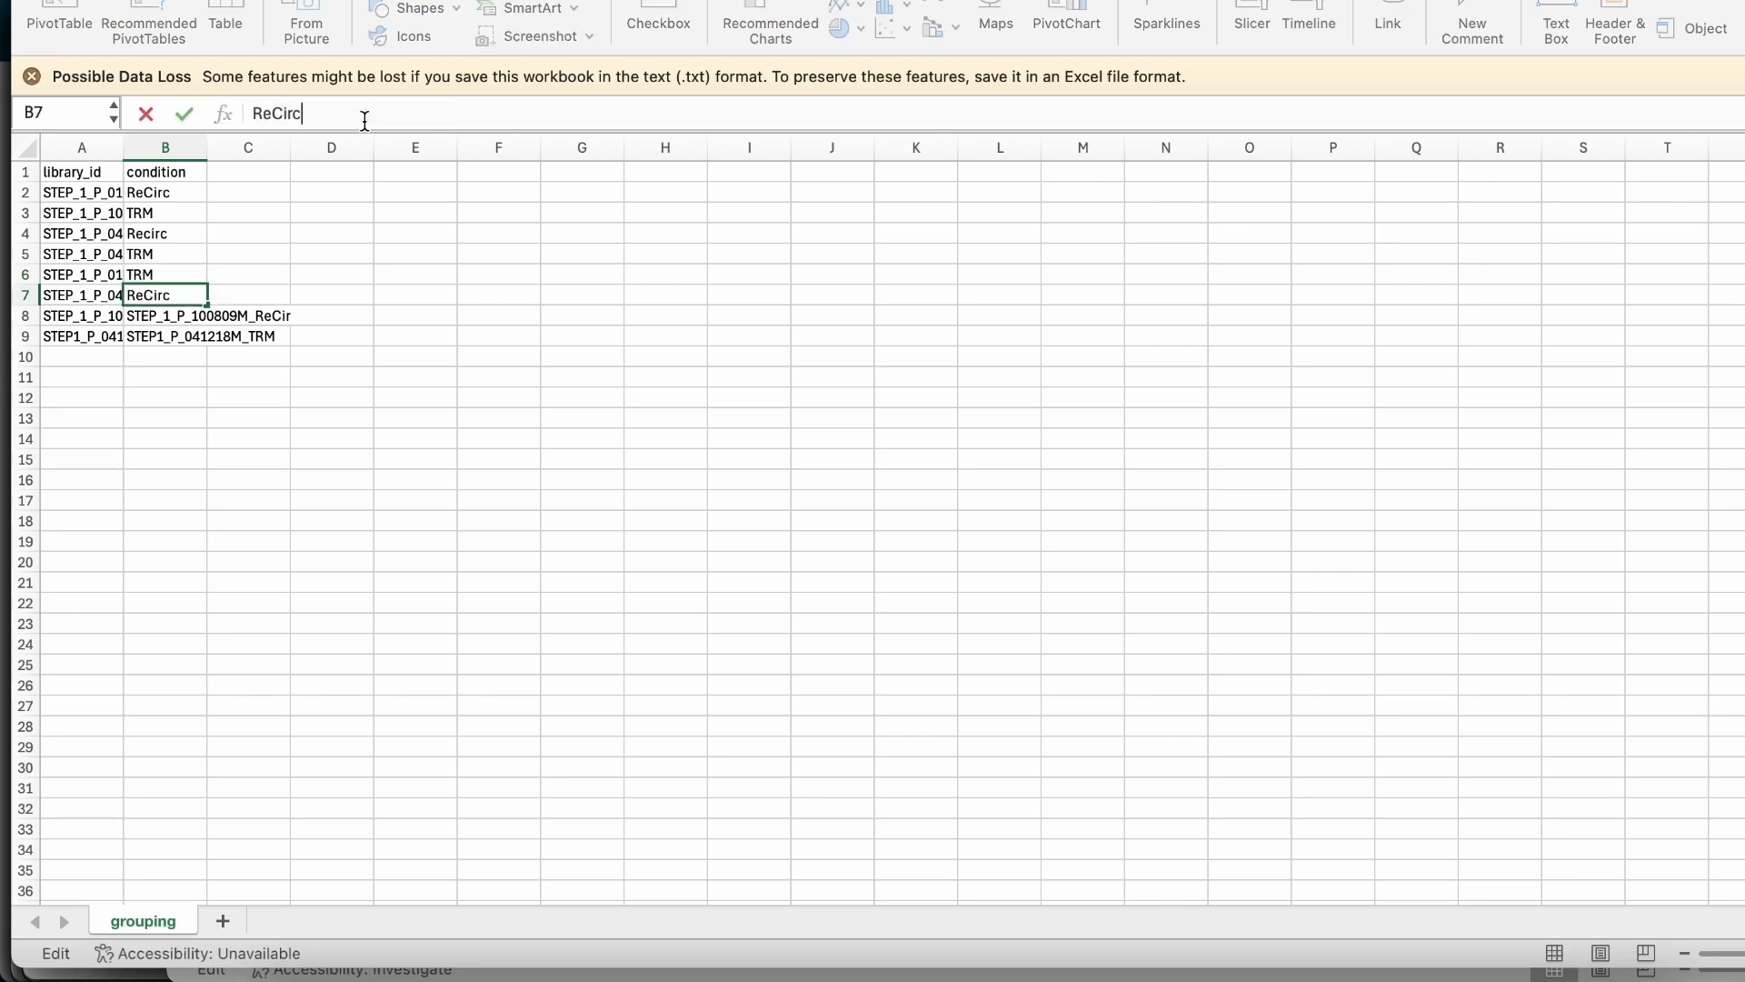
key(Return)
Replace the last two condition values with ReCirc in B8 and TRM in B9.
double_click(364, 120)
text(ReCirc)
click(193, 340)
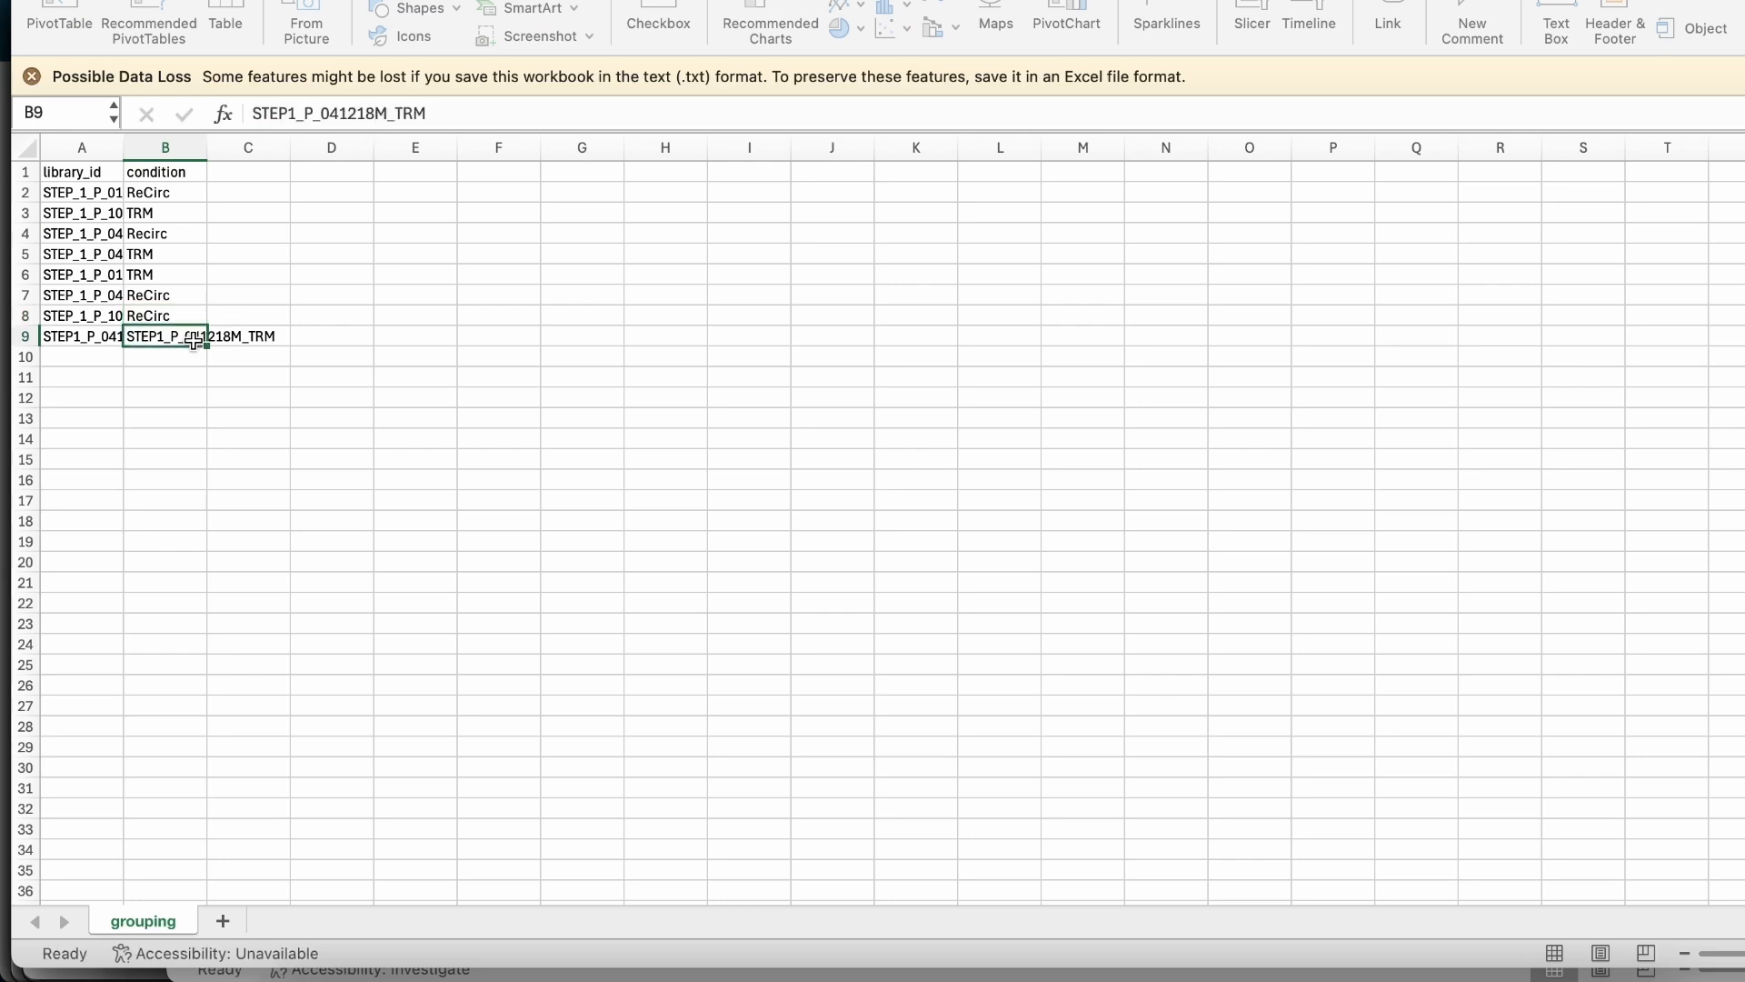
double_click(336, 116)
text(Re)
key(Return)
Correct the condition in B4 to ReCirc and save the grouping file.
click(179, 233)
double_click(277, 114)
text(Re)
key(Return)
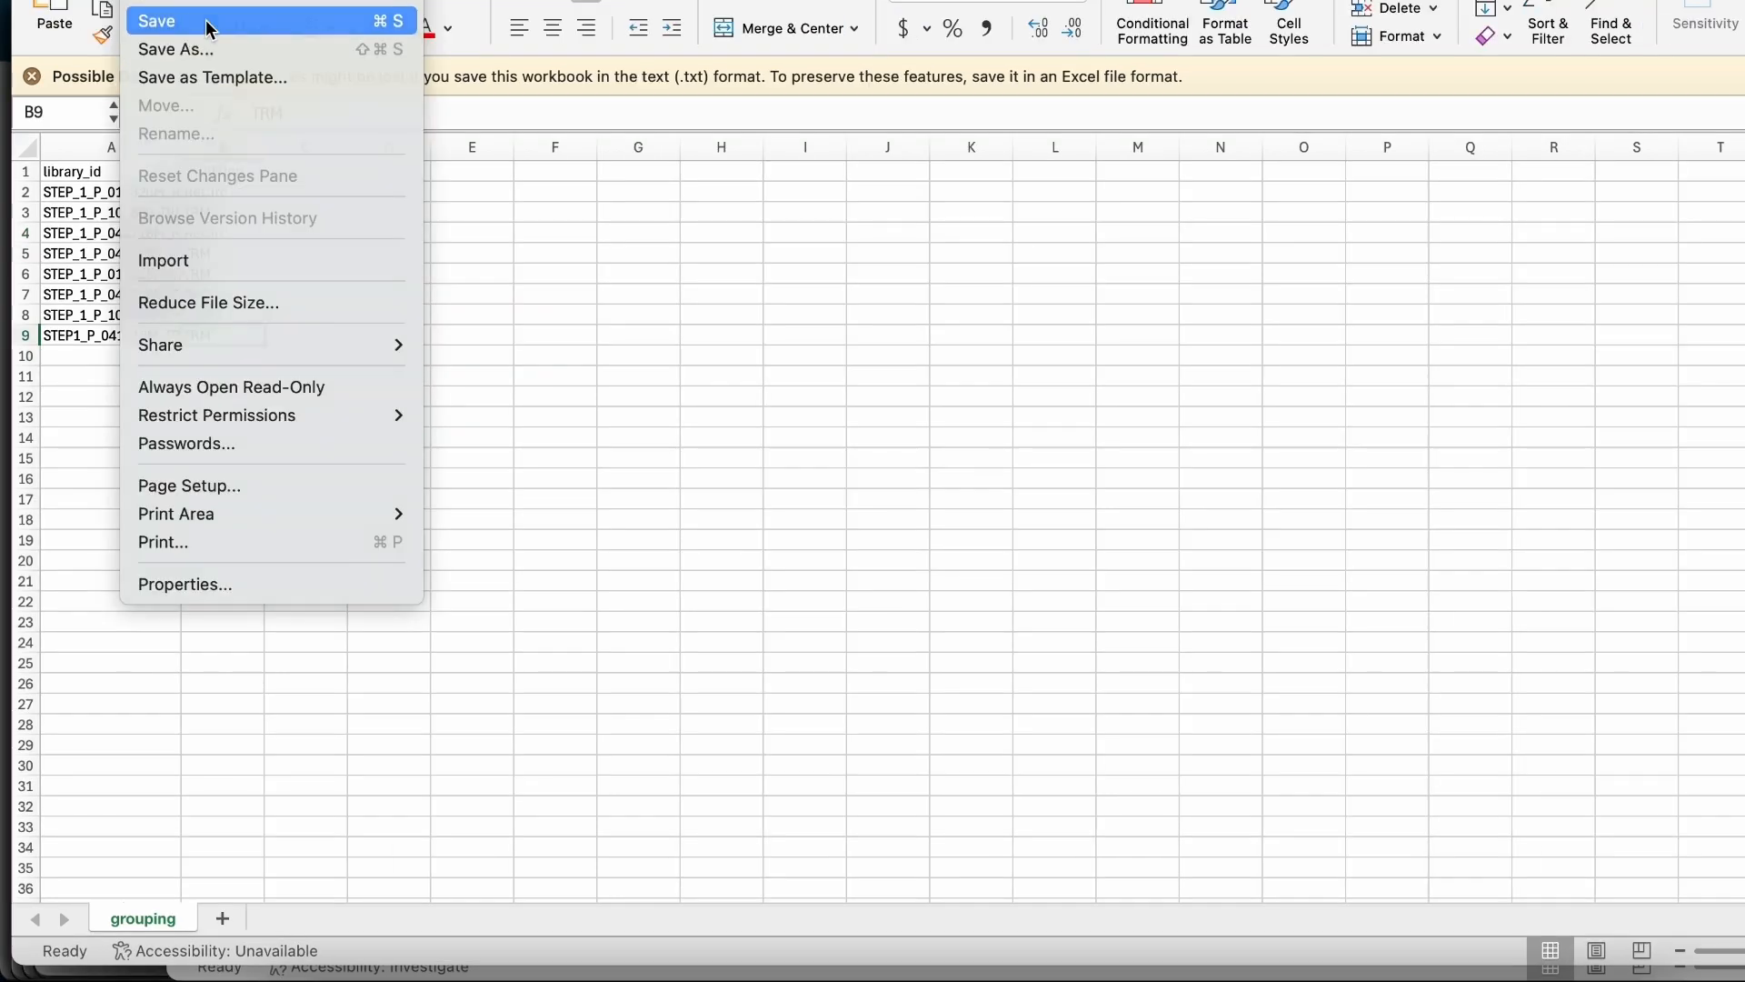
click(207, 21)
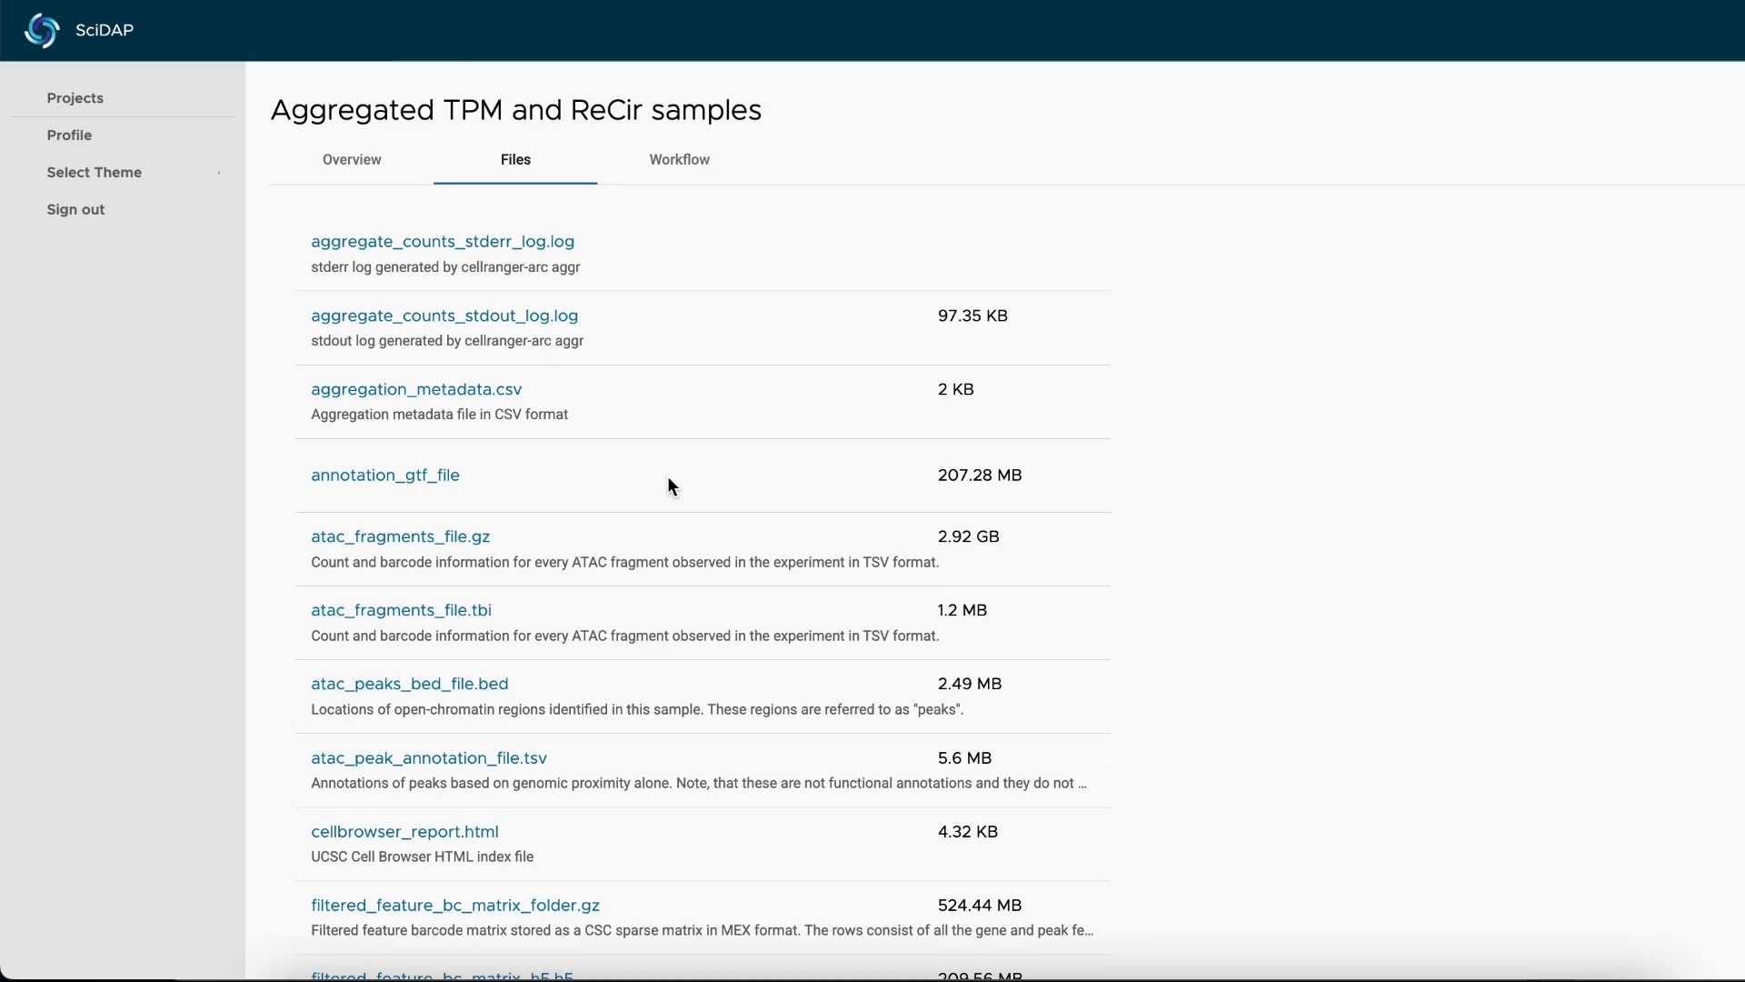
Switch to SciDAP and start a new analysis in the Single-cell Multiome project with the Single-Cell Multiome ATAC and RNA-Seq Filtering Analysis pipeline.
click(354, 169)
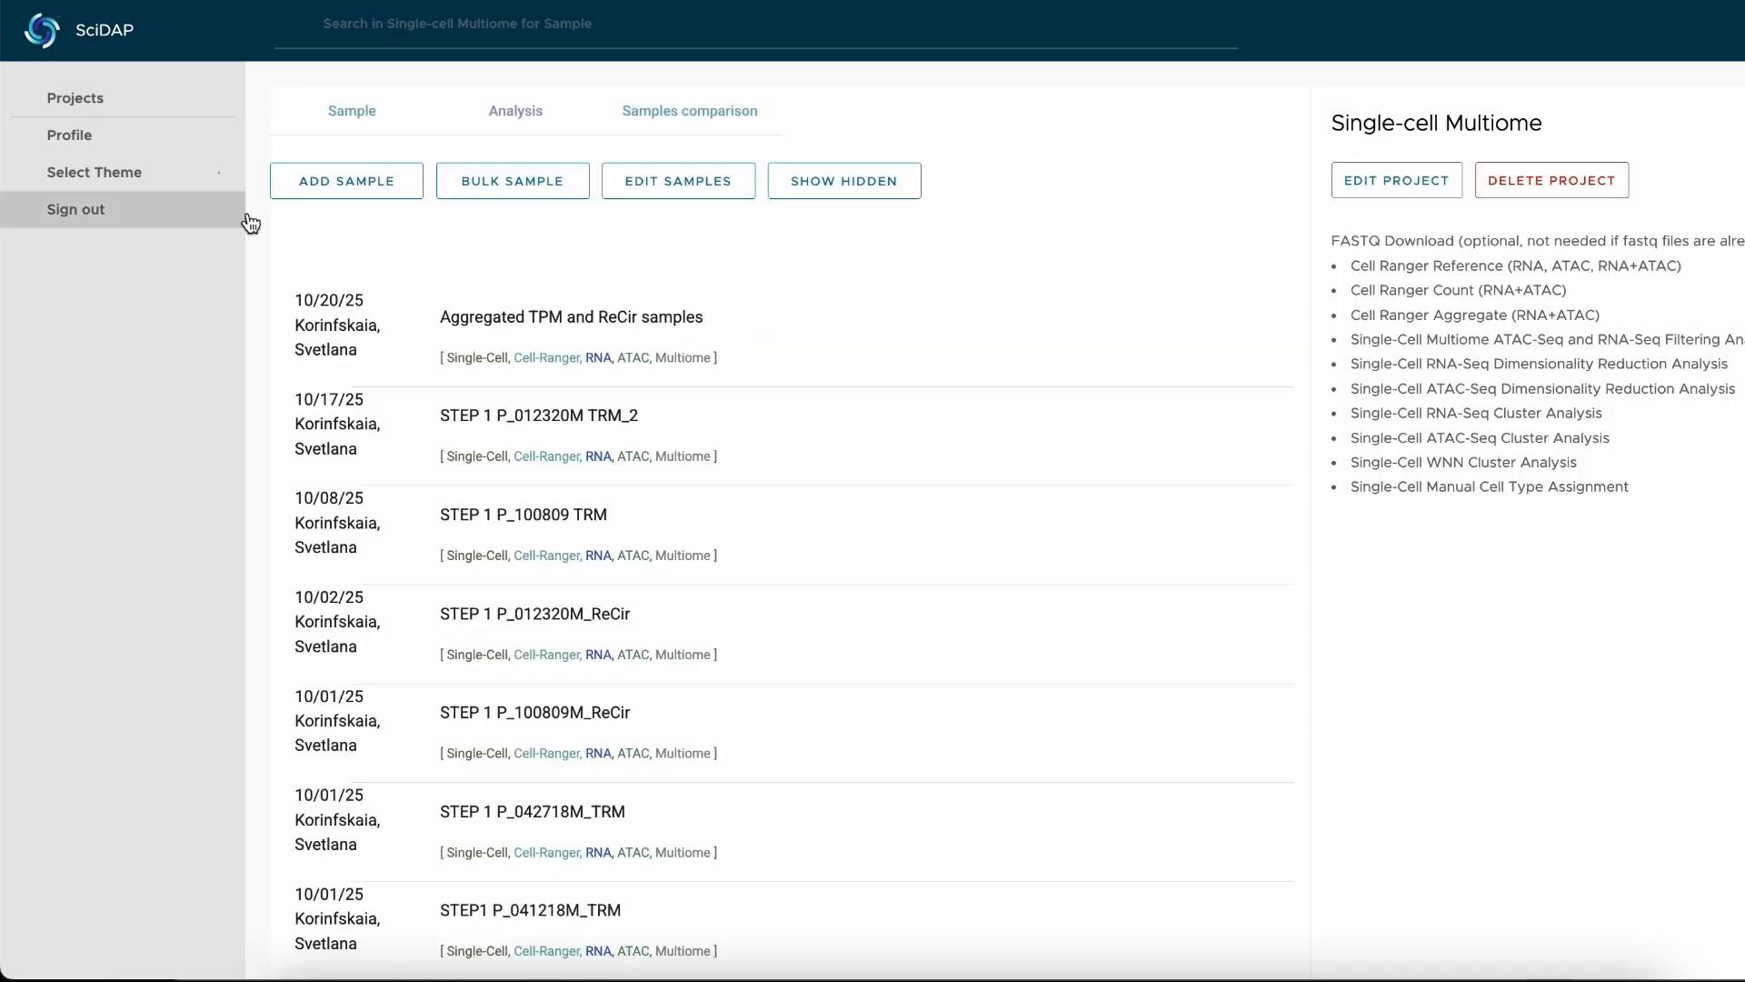
click(514, 111)
click(396, 184)
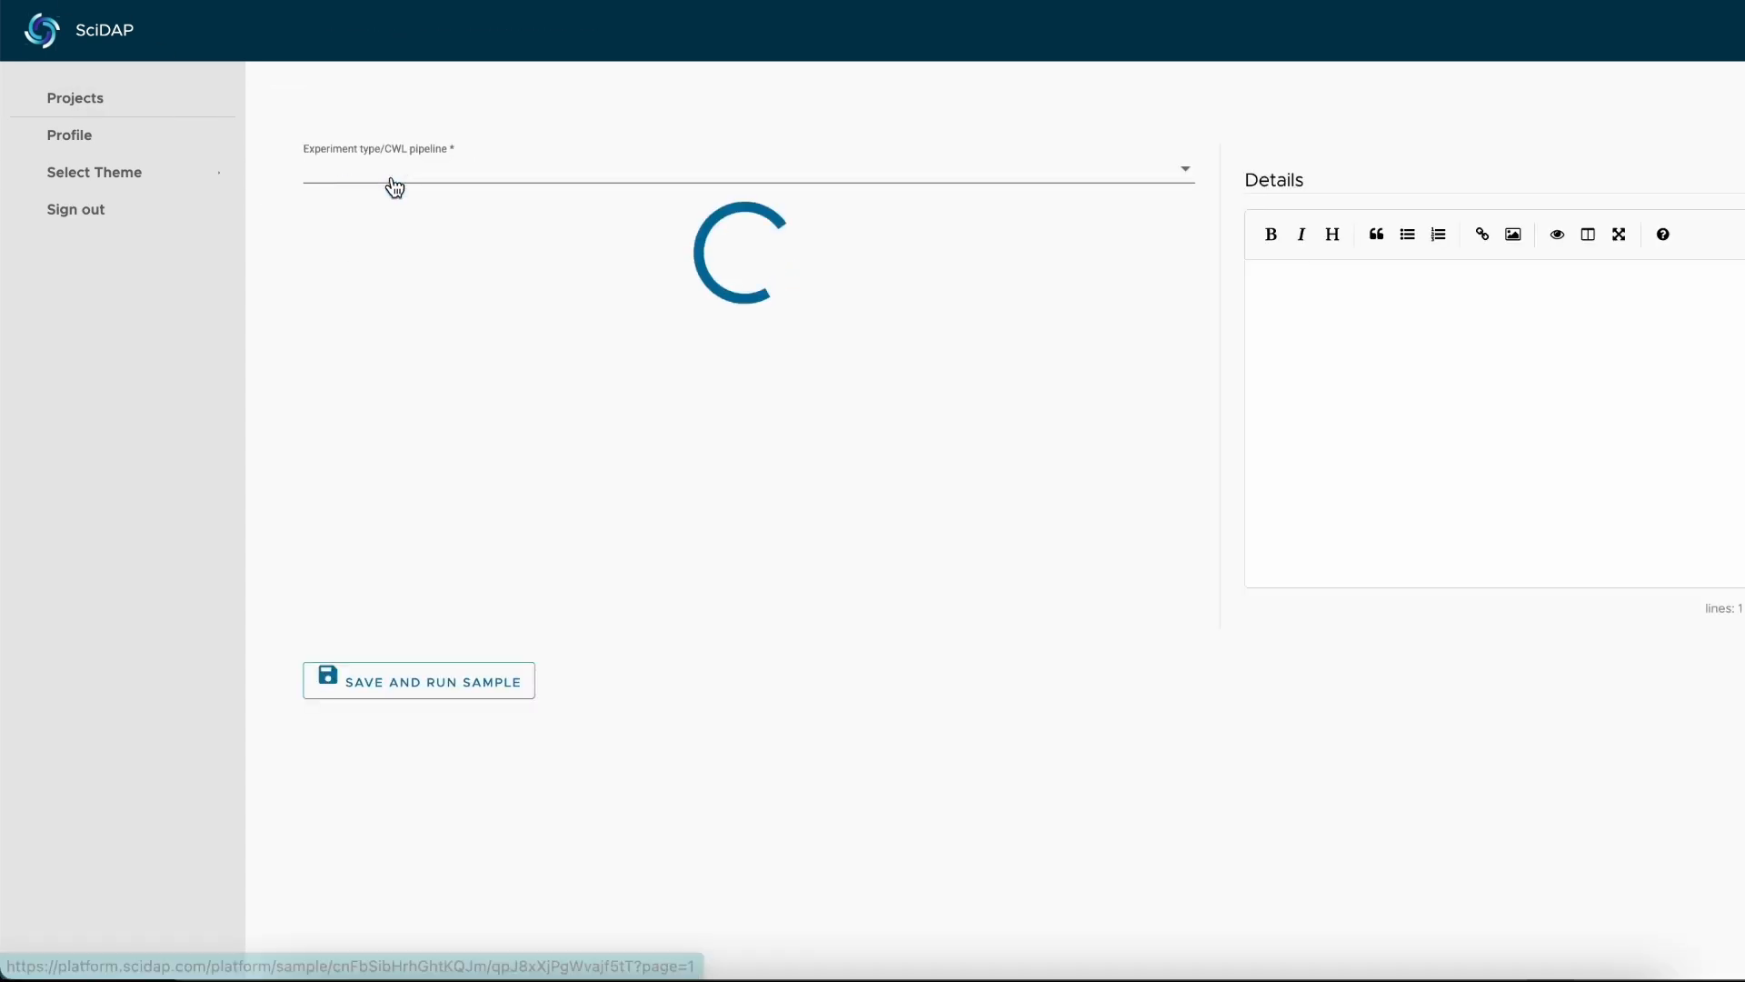
click(392, 185)
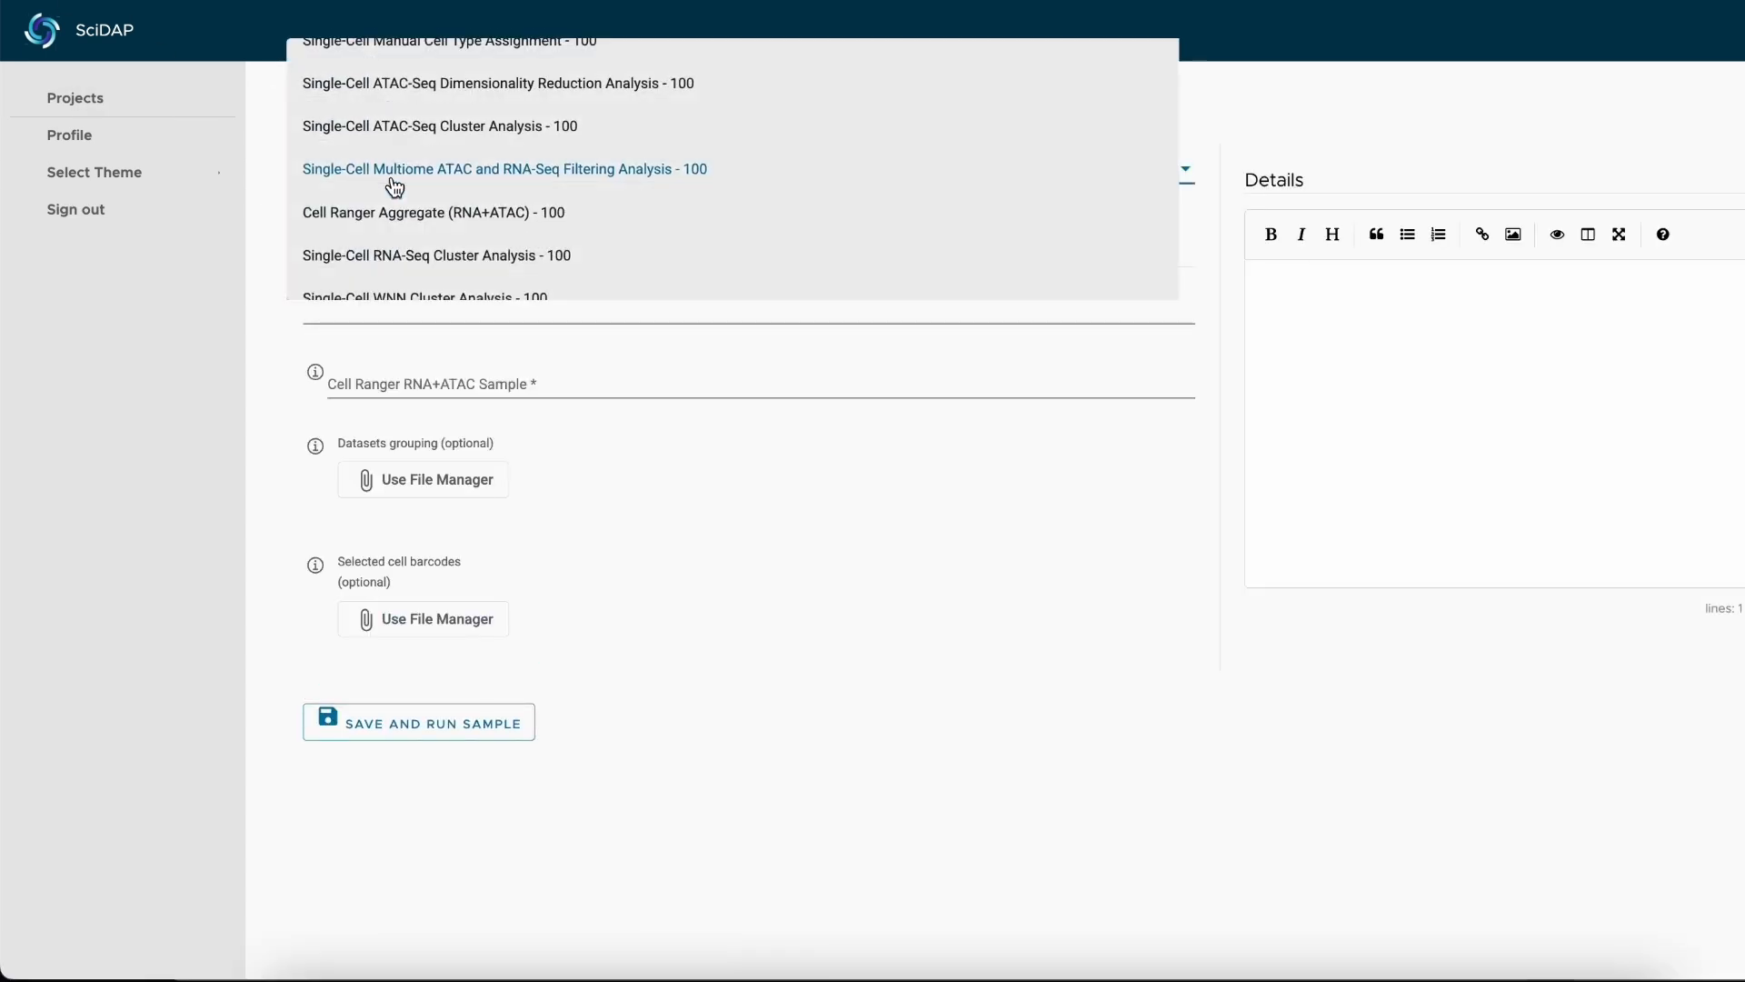
click(497, 185)
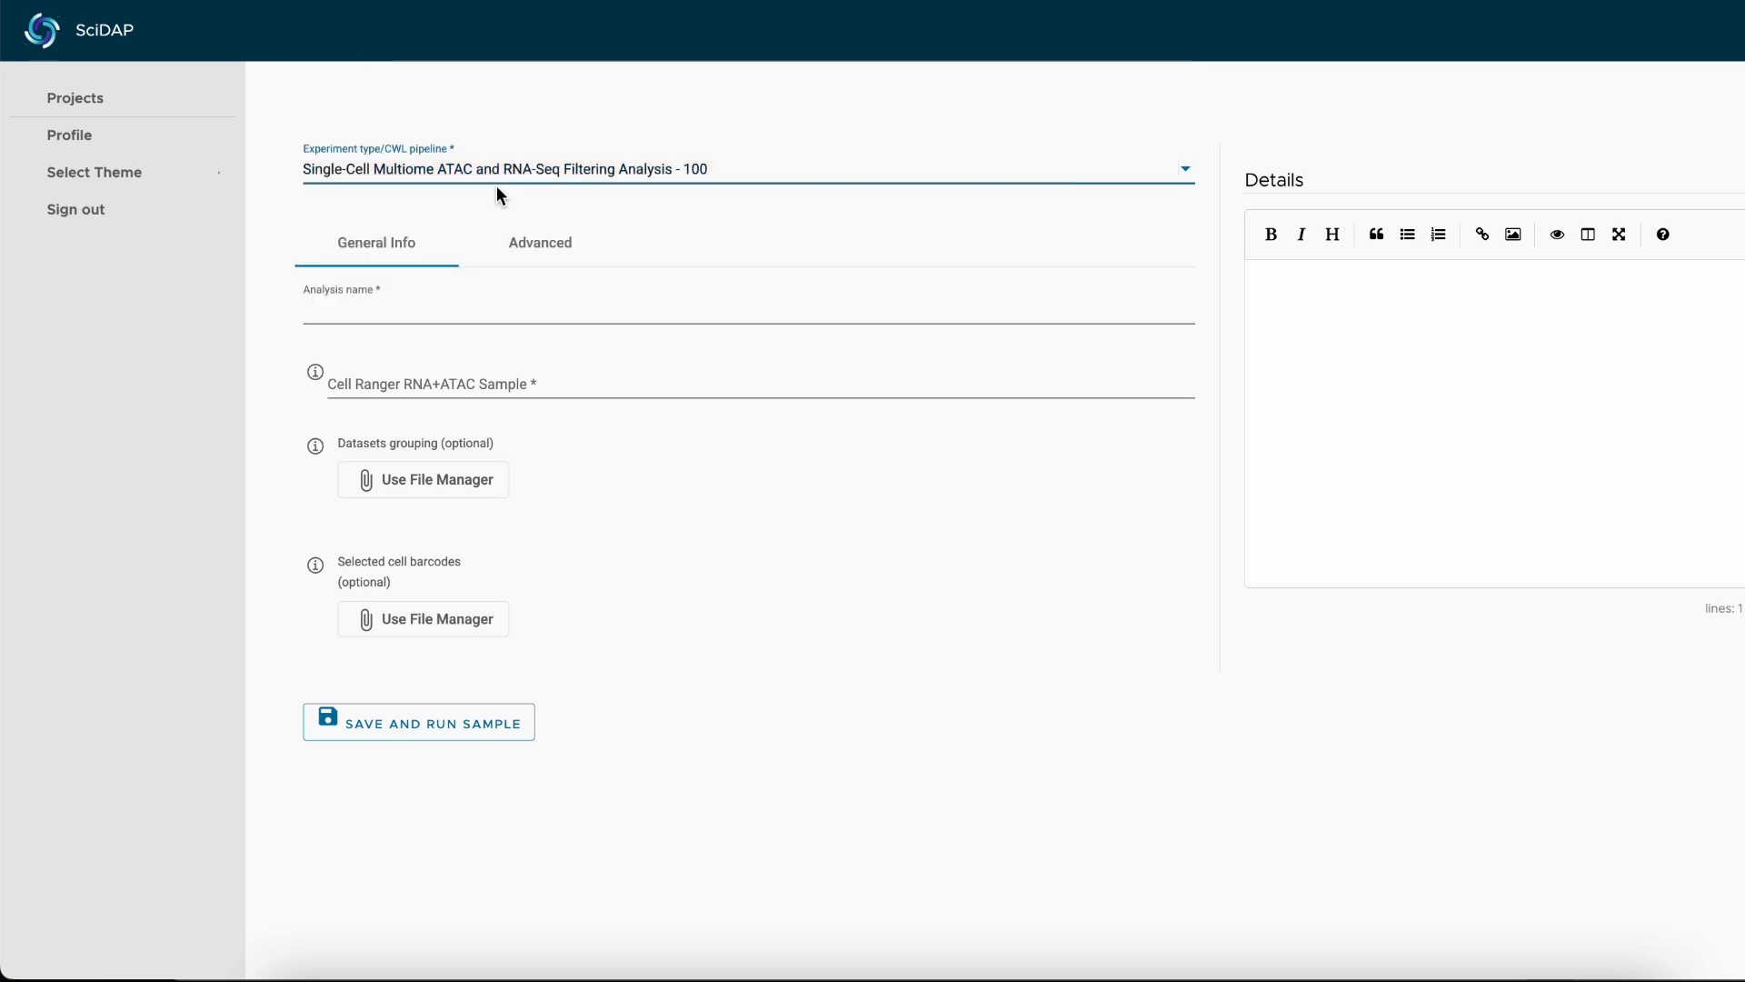
Name the analysis "STEP 2 Filtering" and choose Aggregated TPM and ReCir samples as its Cell Ranger RNA+ATAC sample.
click(438, 314)
text(S)
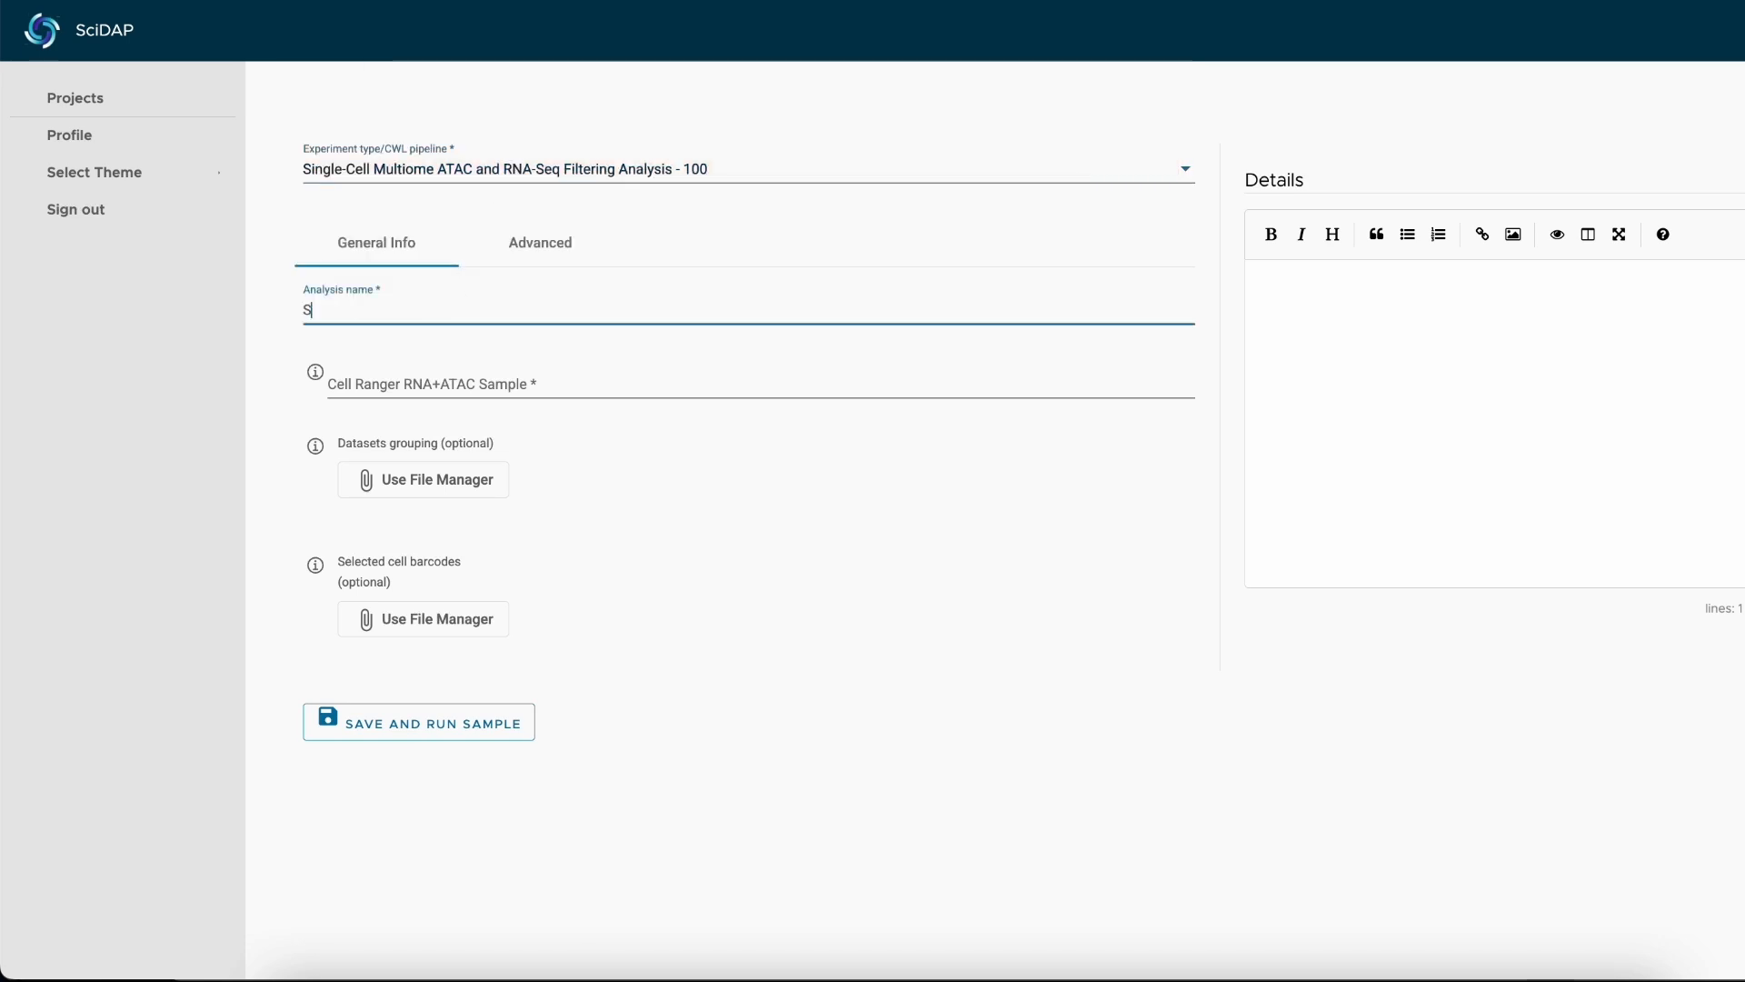
text(TEP )
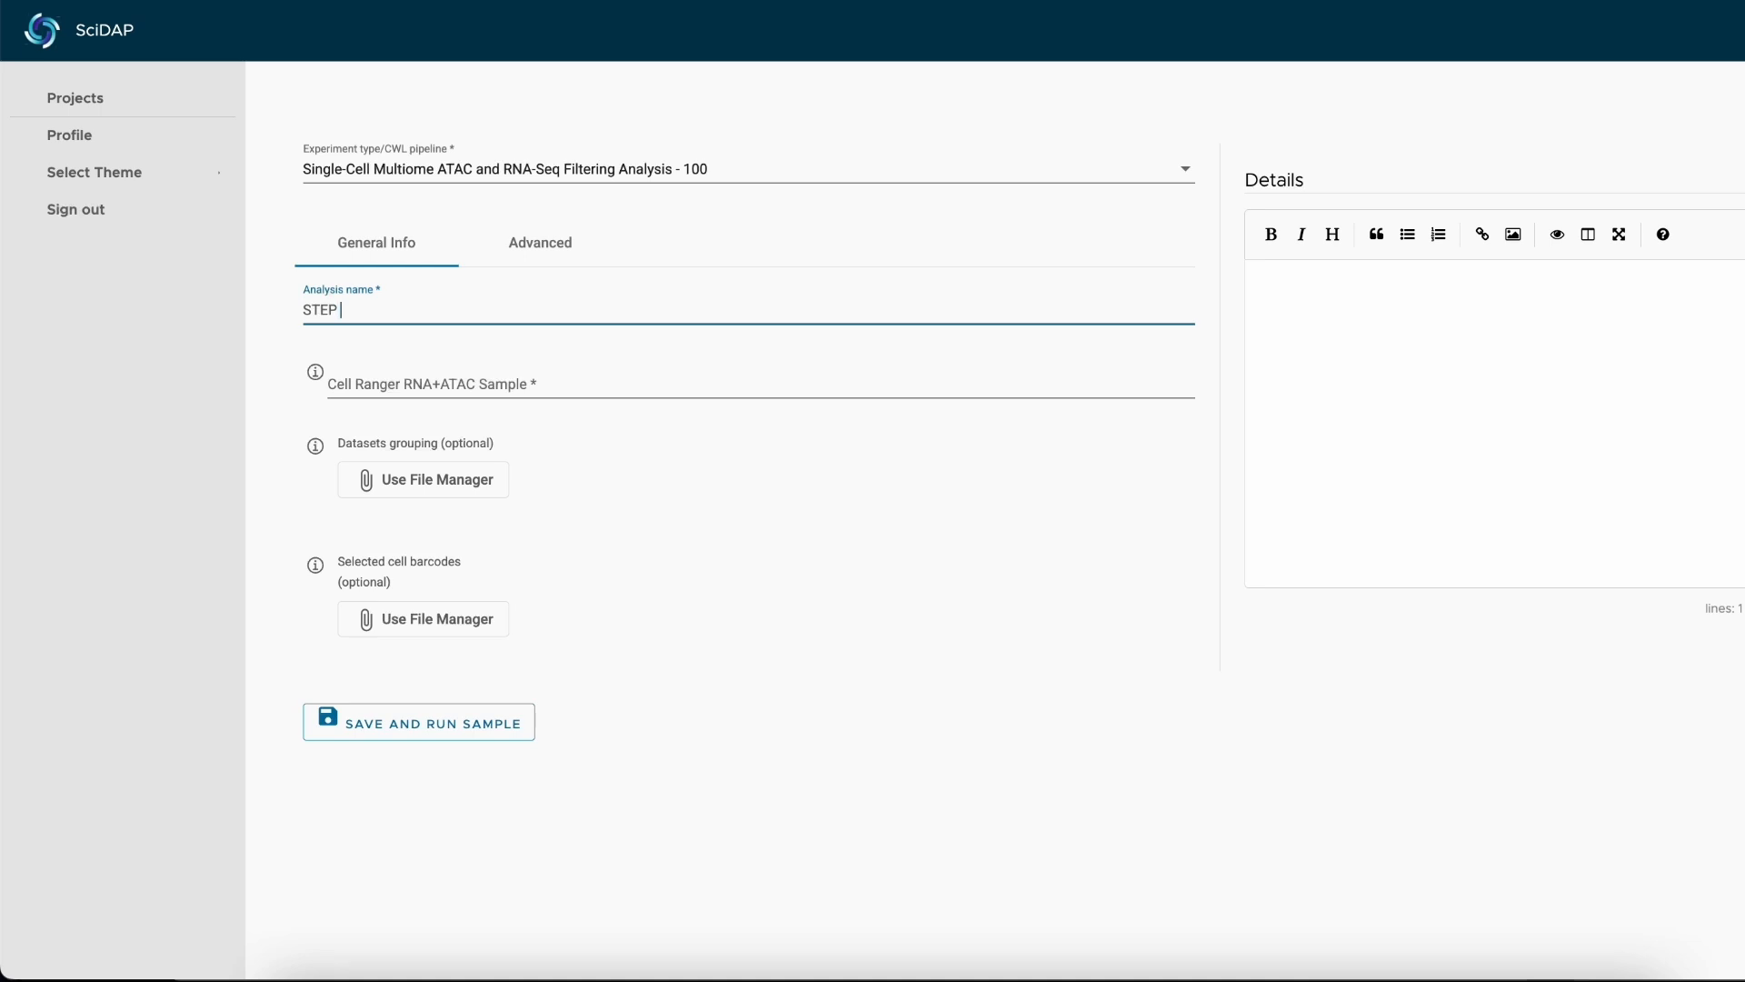
text(2 Filtering)
click(406, 389)
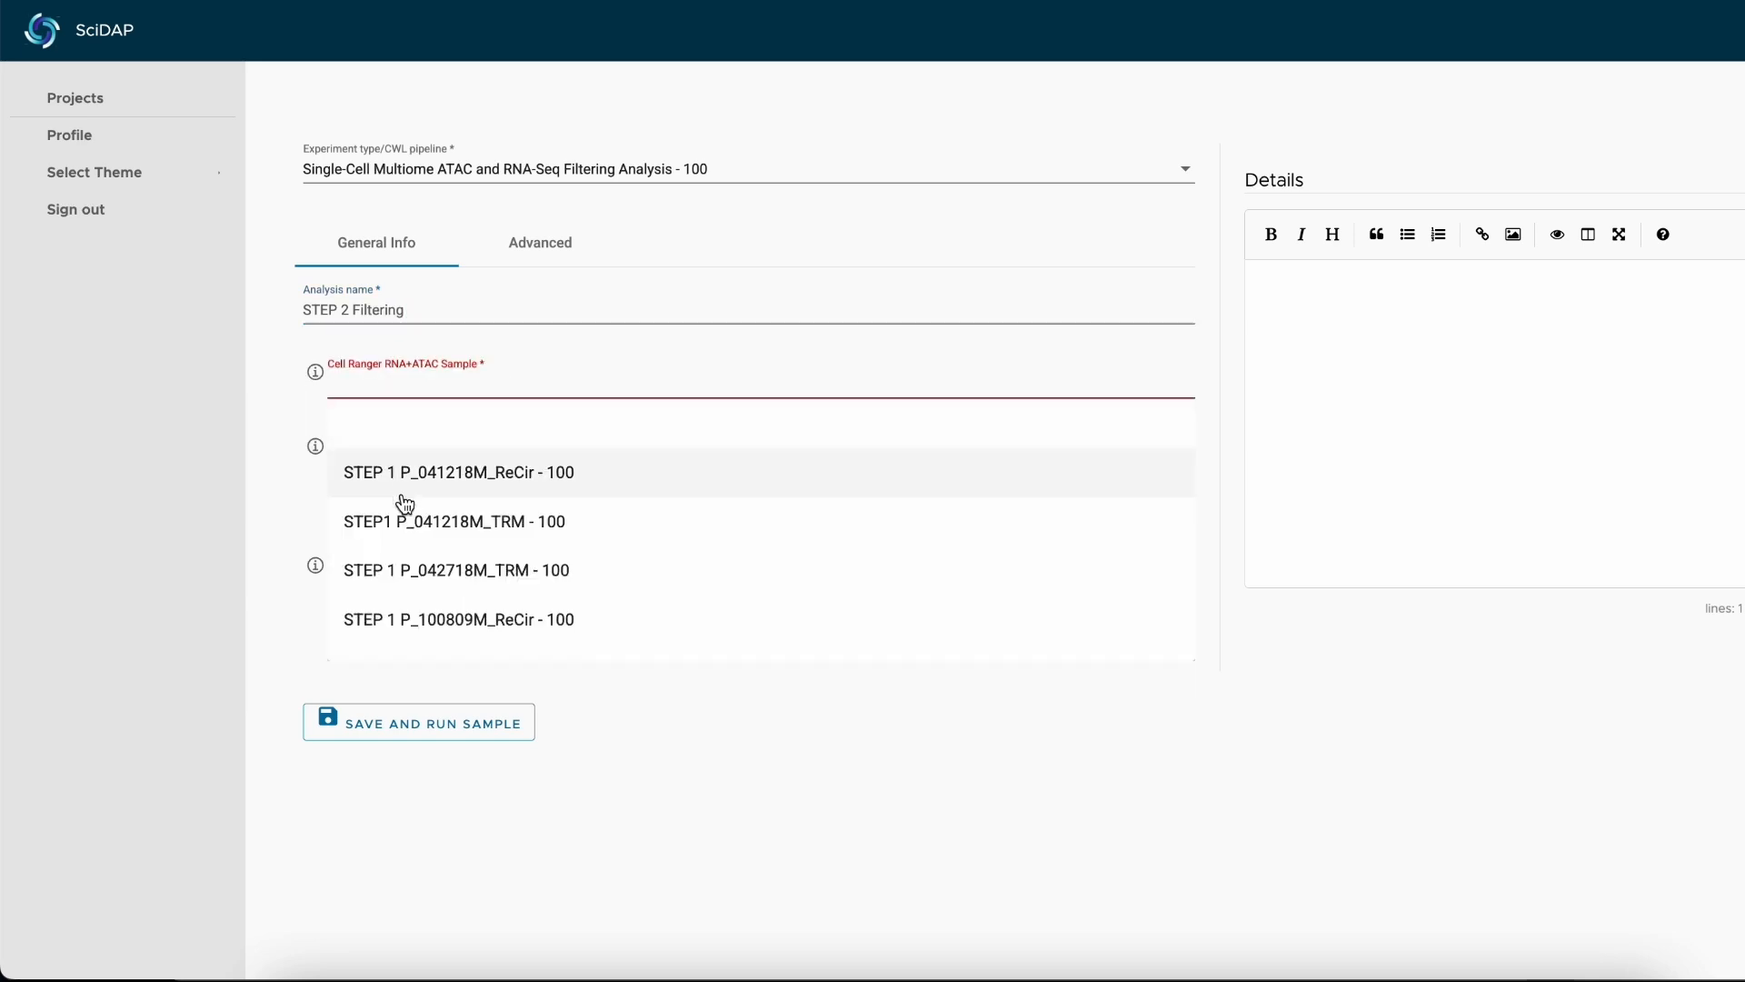
scroll(401, 499, down, 3)
click(404, 586)
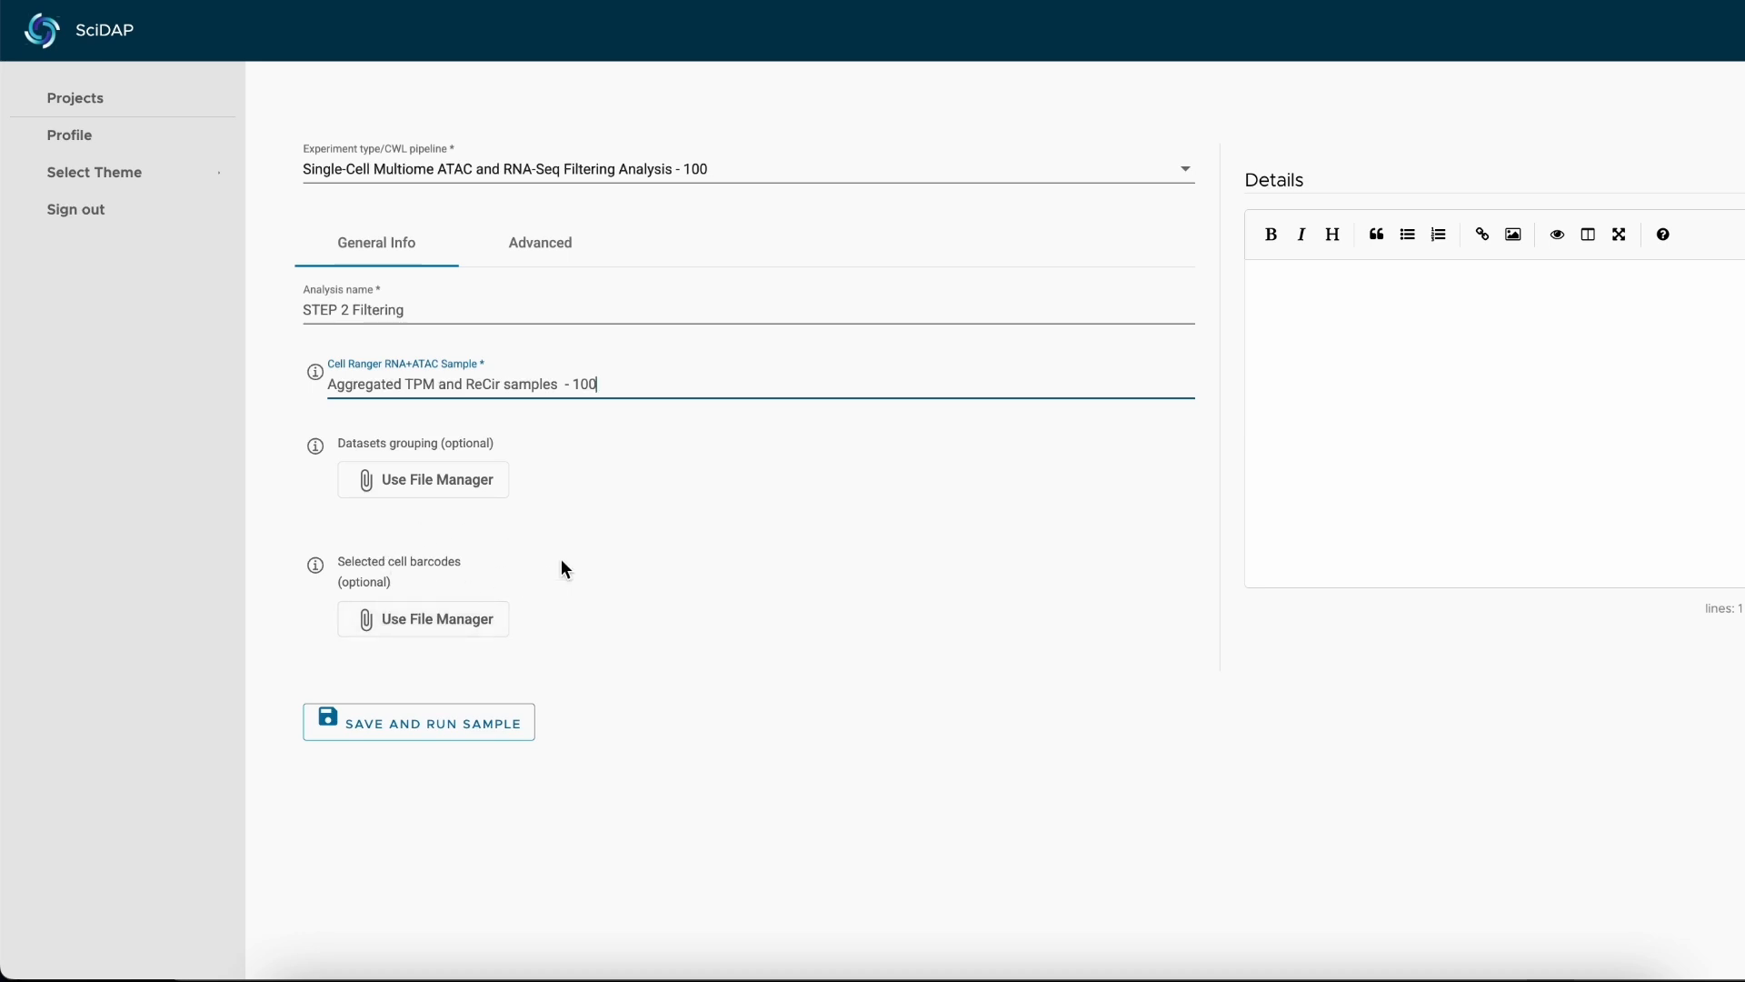
Set doublets removal to "Based on either RNA or ATAC" in the analysis's advanced parameters.
click(571, 263)
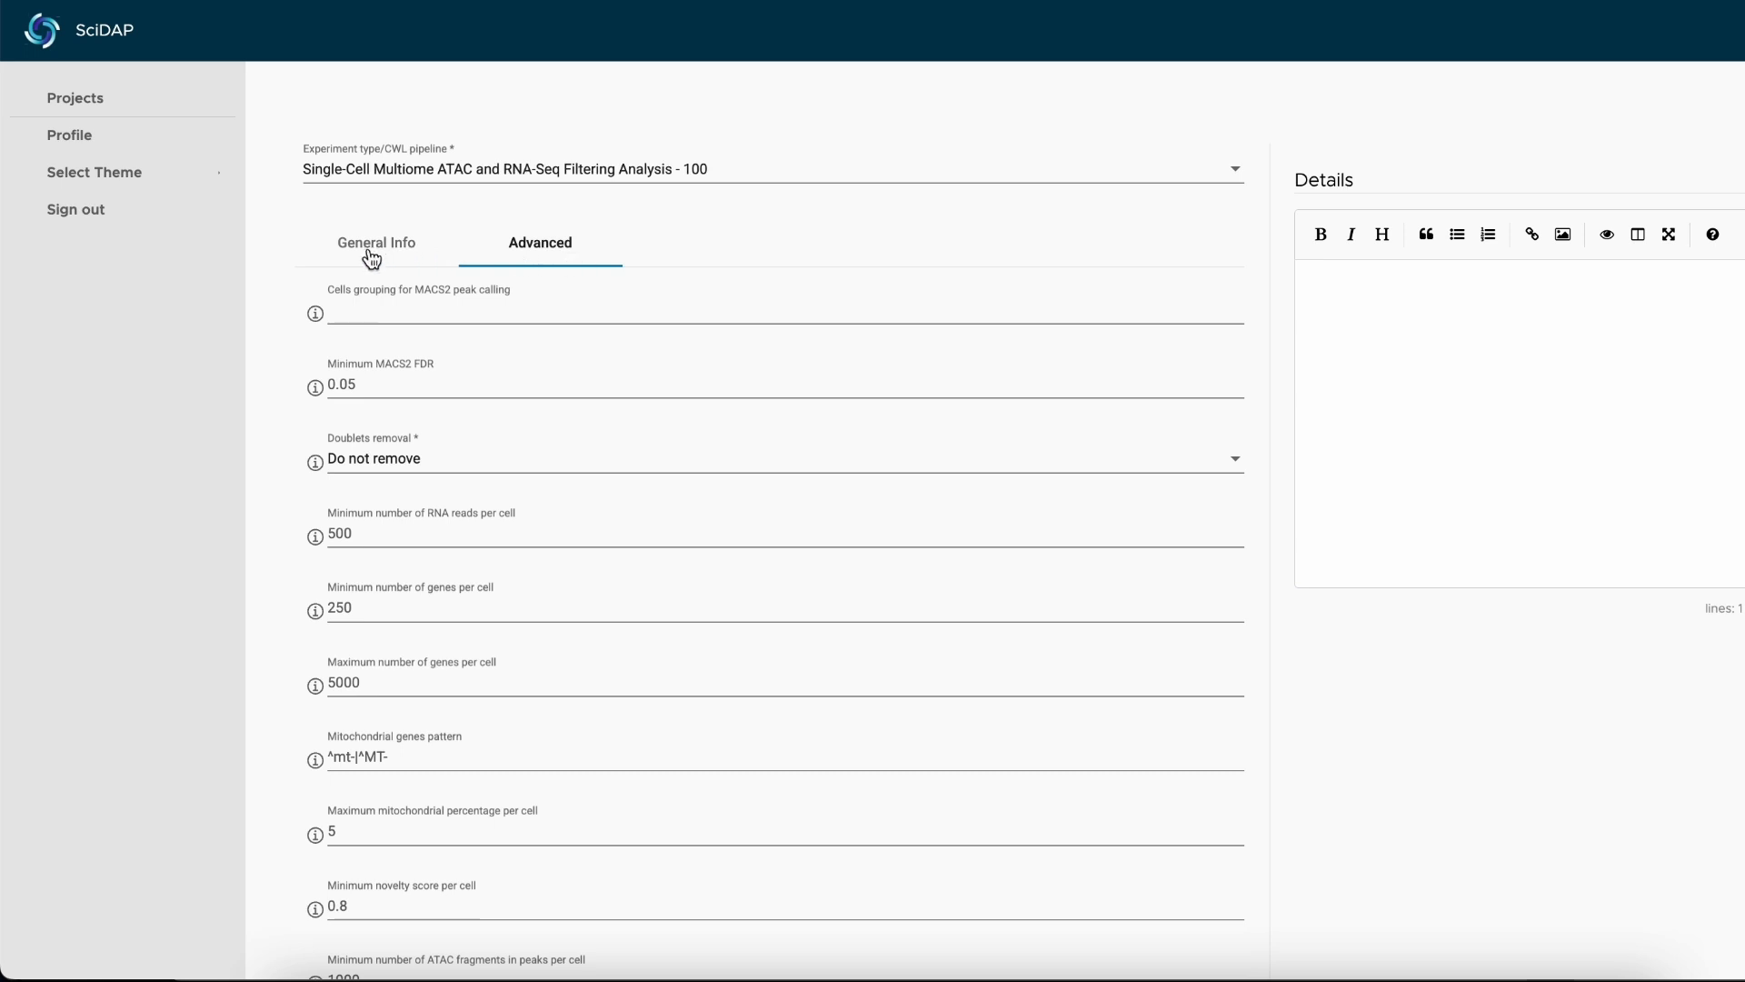
click(444, 375)
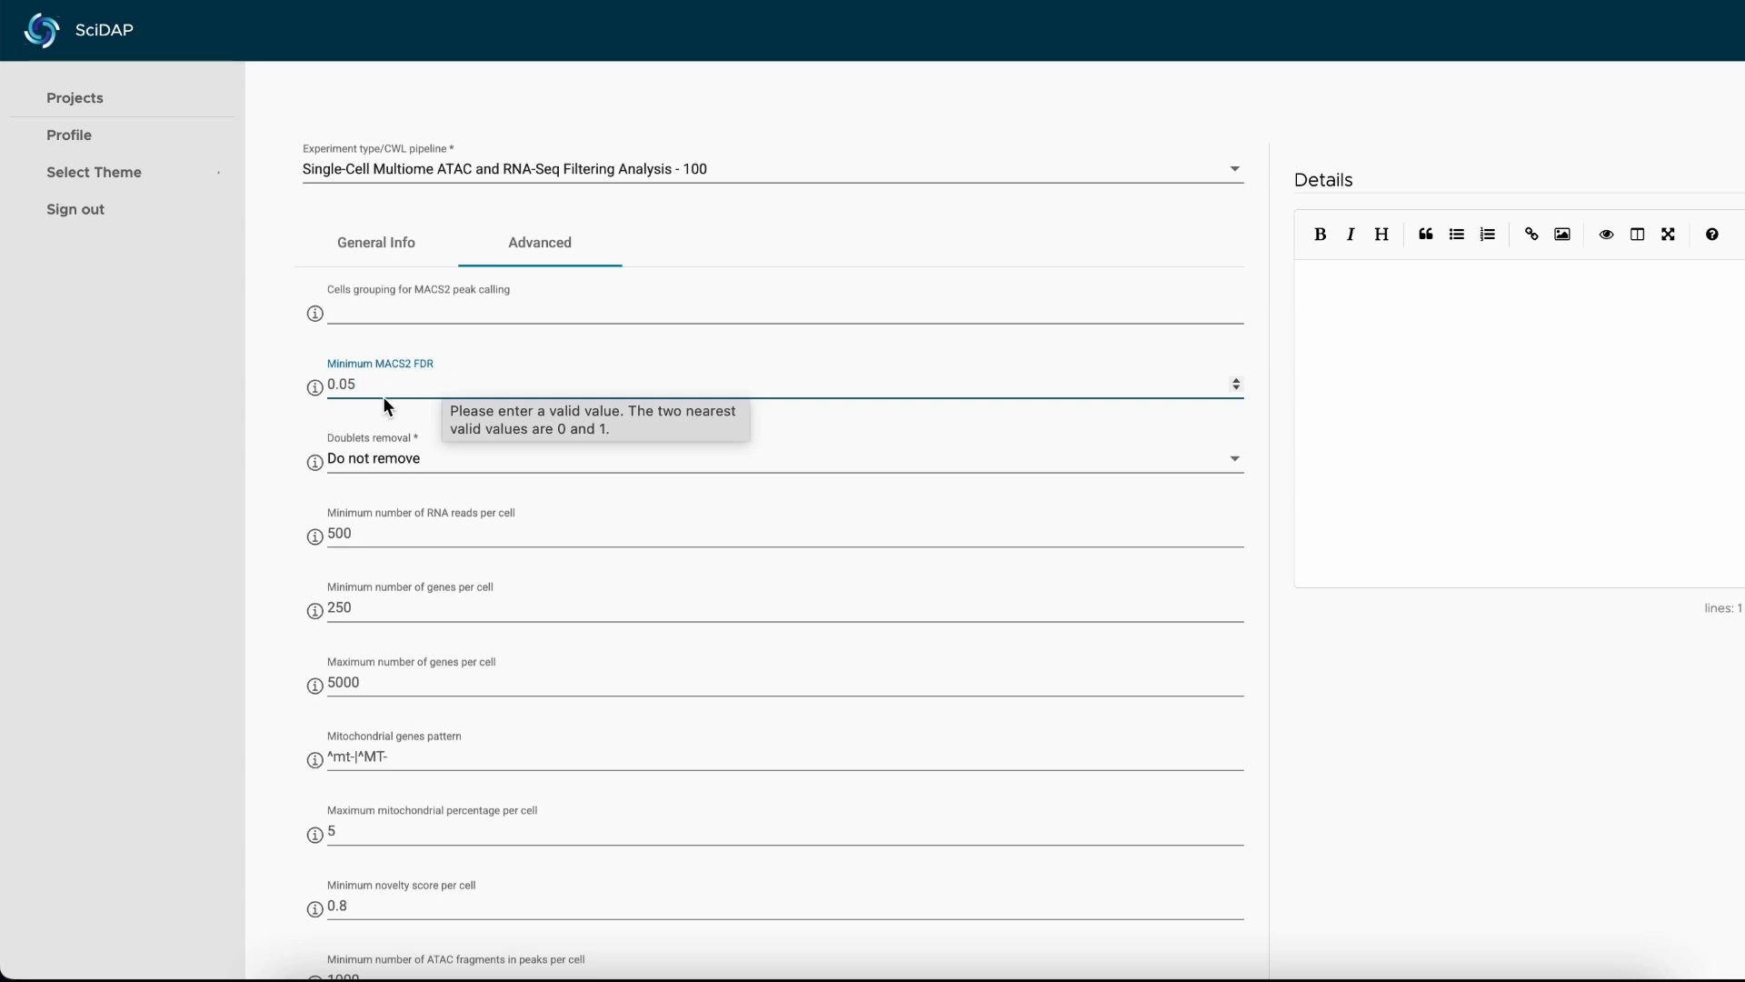
scroll(302, 428, down, 1)
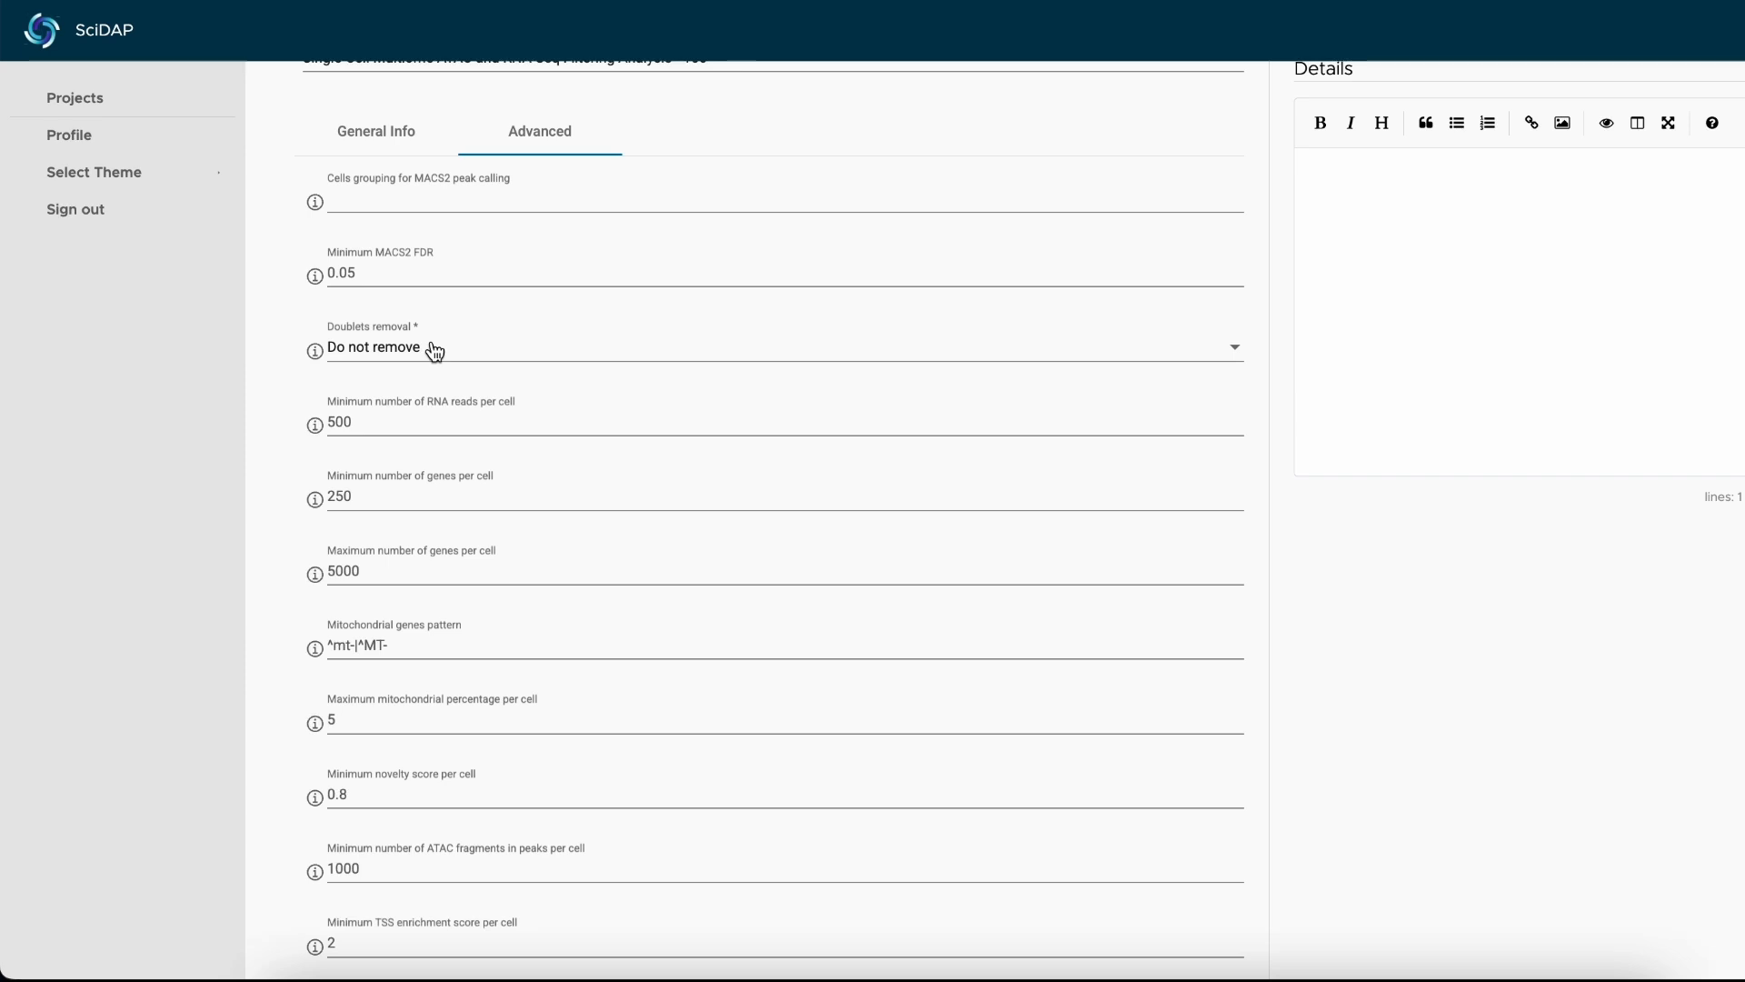
click(435, 352)
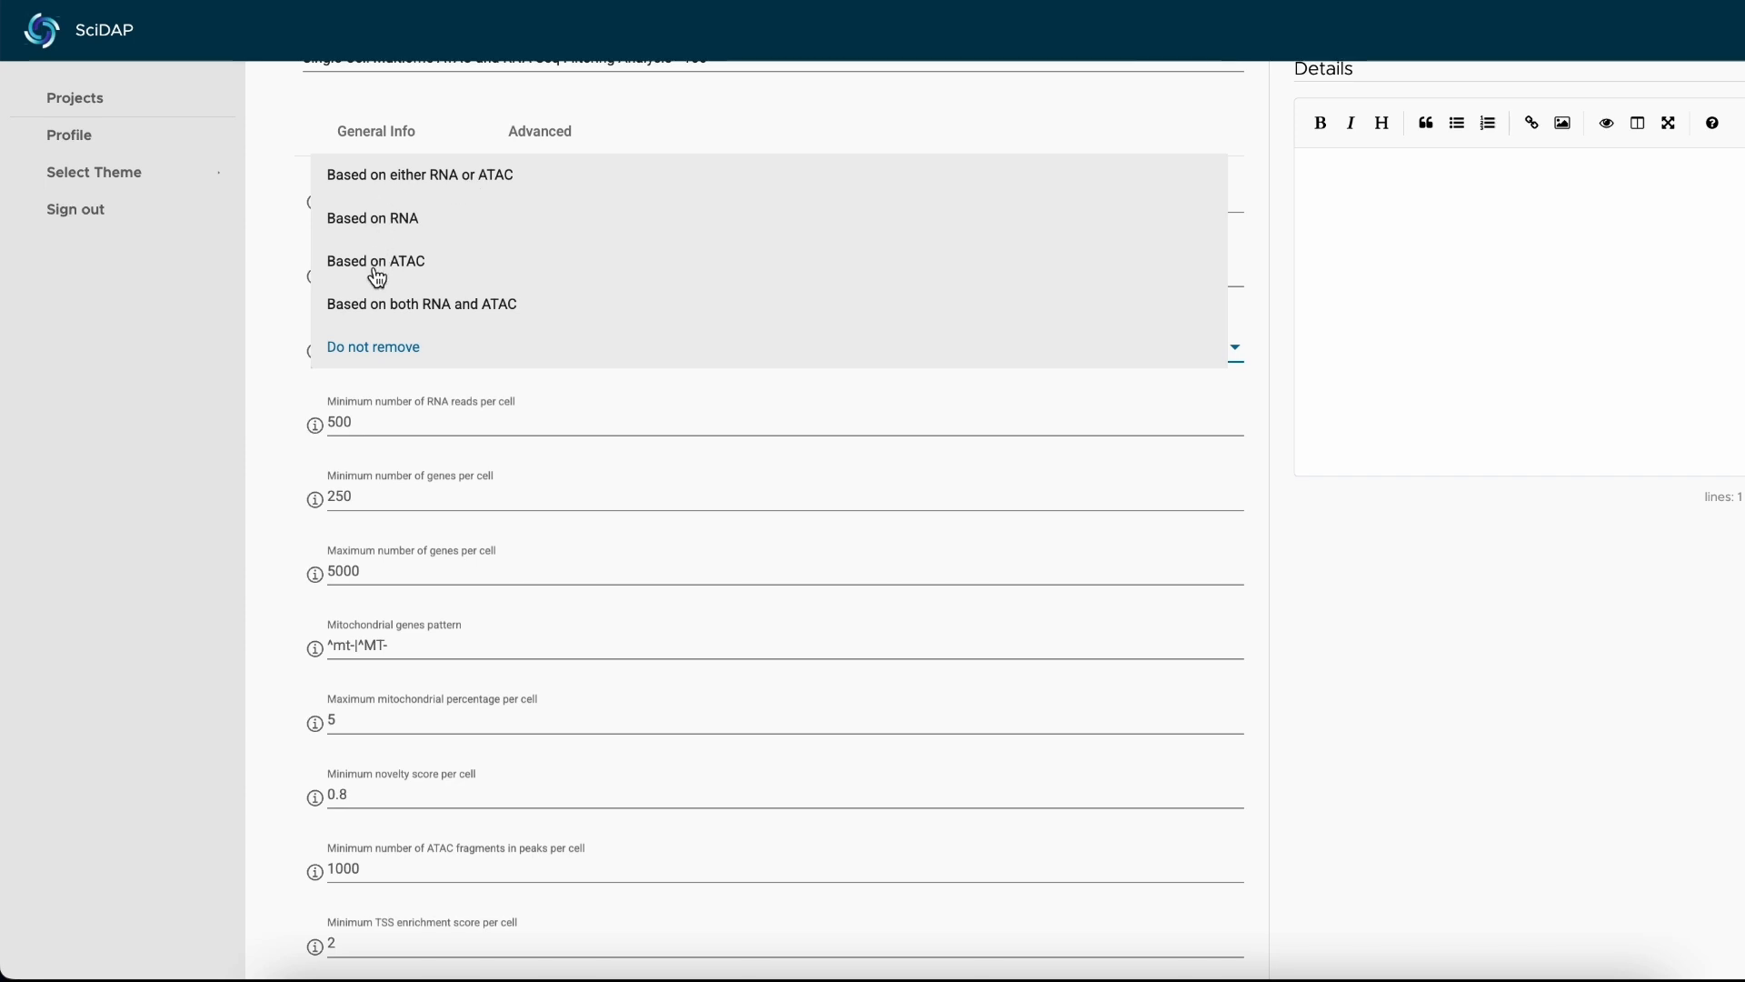
click(417, 178)
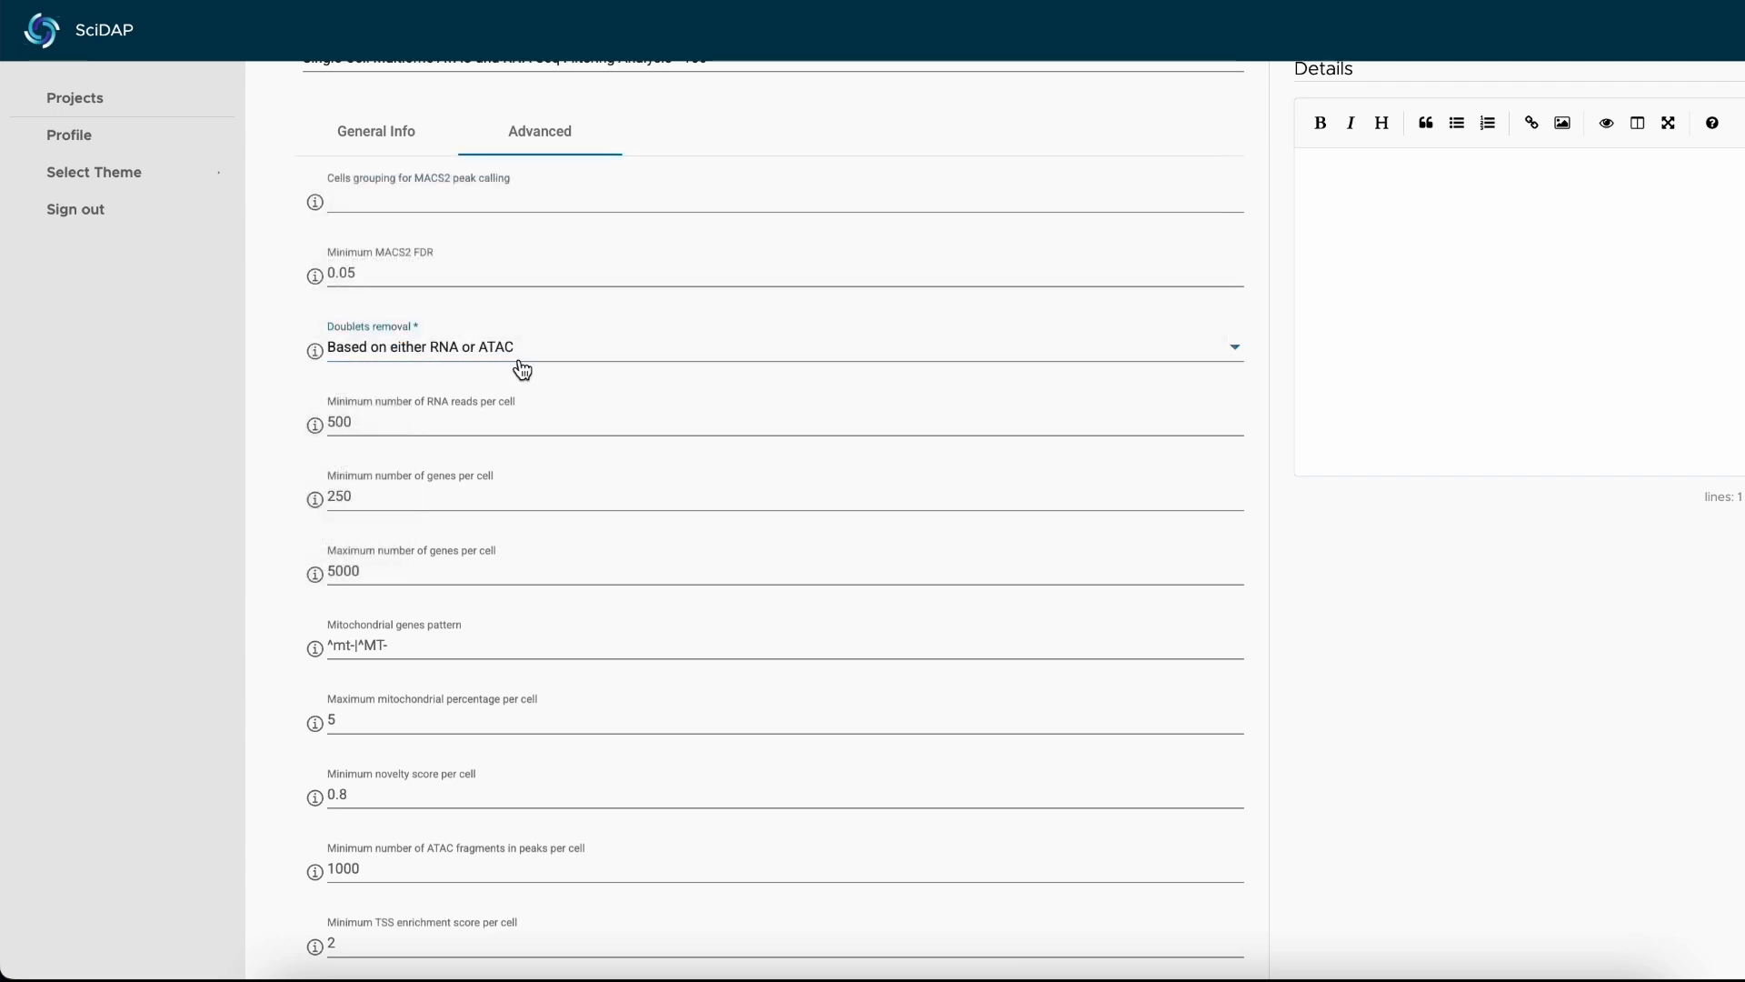
click(296, 291)
Set the minimum number of RNA reads per cell to 1000.
scroll(296, 293, down, 1)
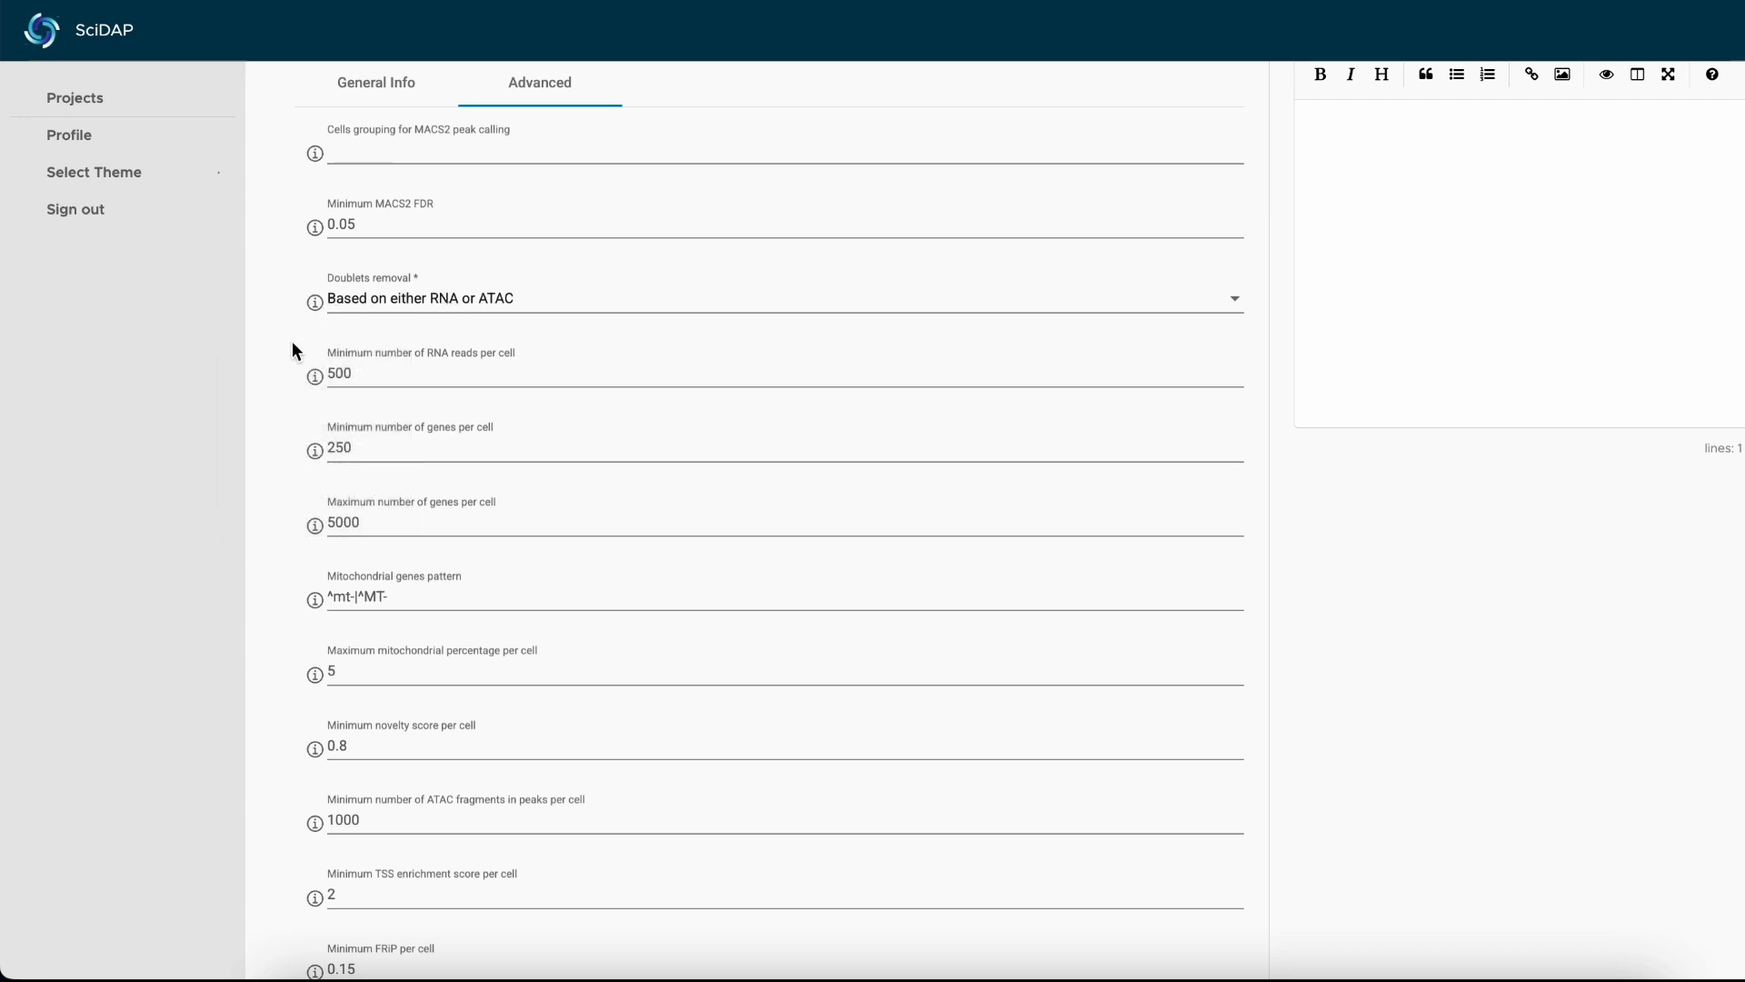
scroll(292, 345, down, 1)
scroll(292, 341, down, 1)
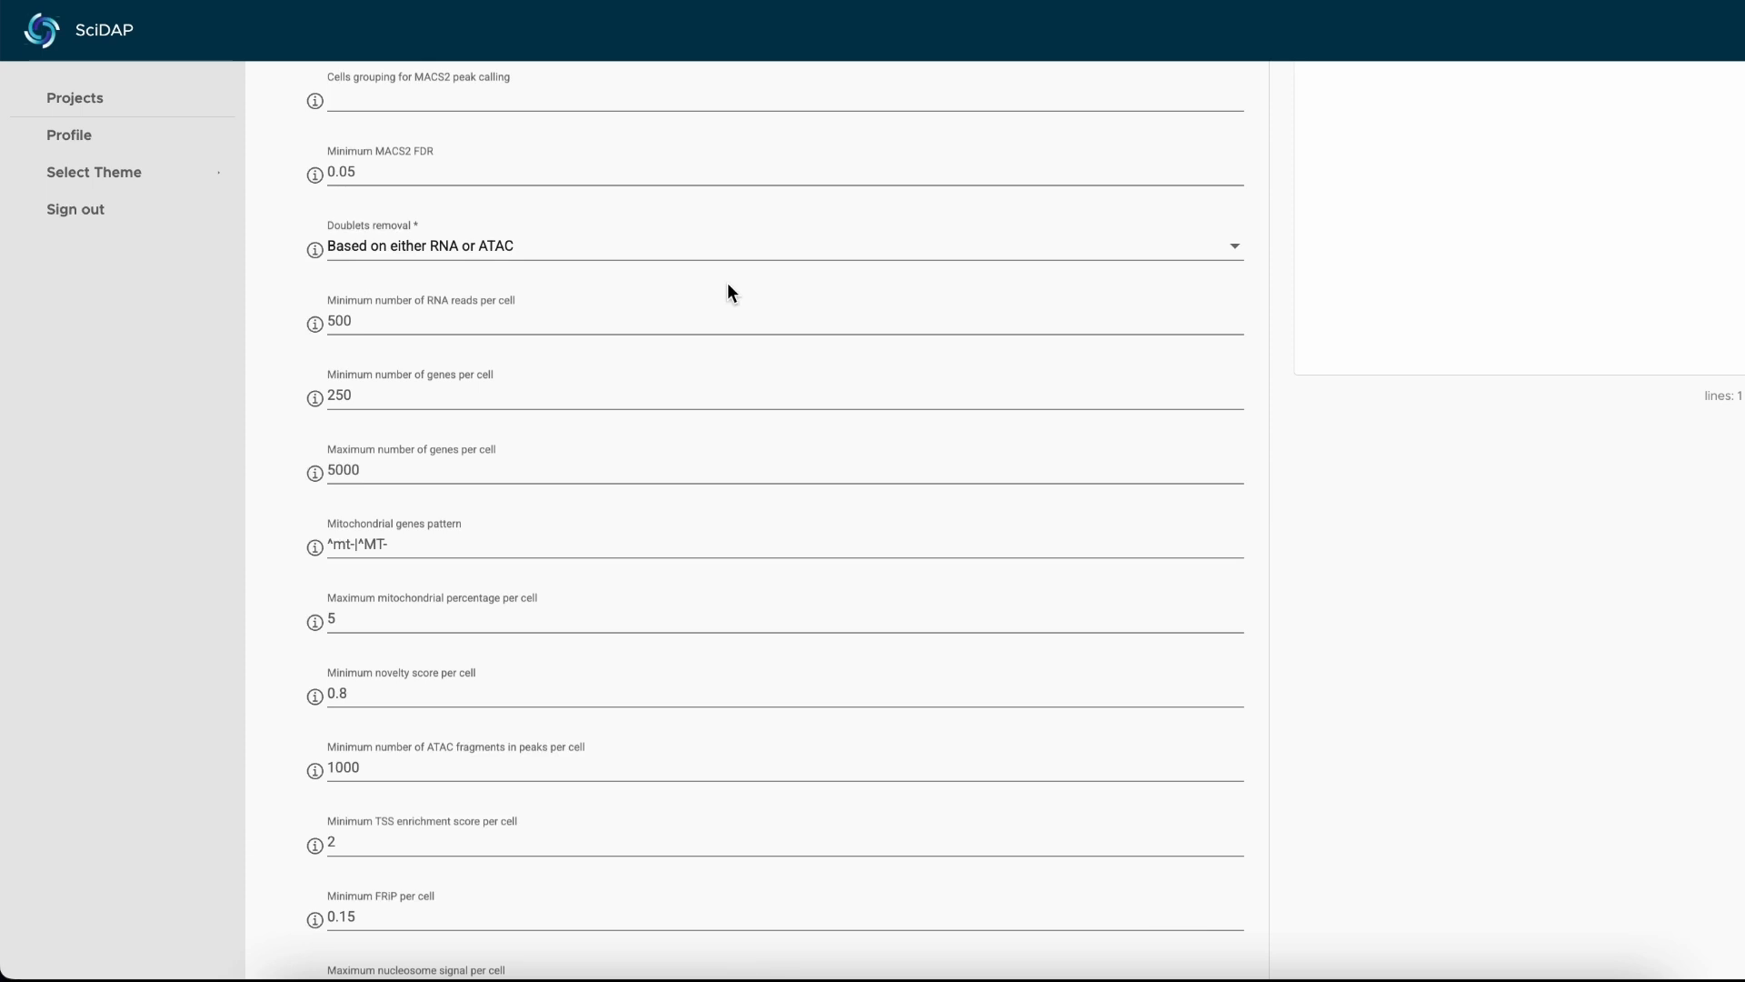
scroll(728, 285, up, 1)
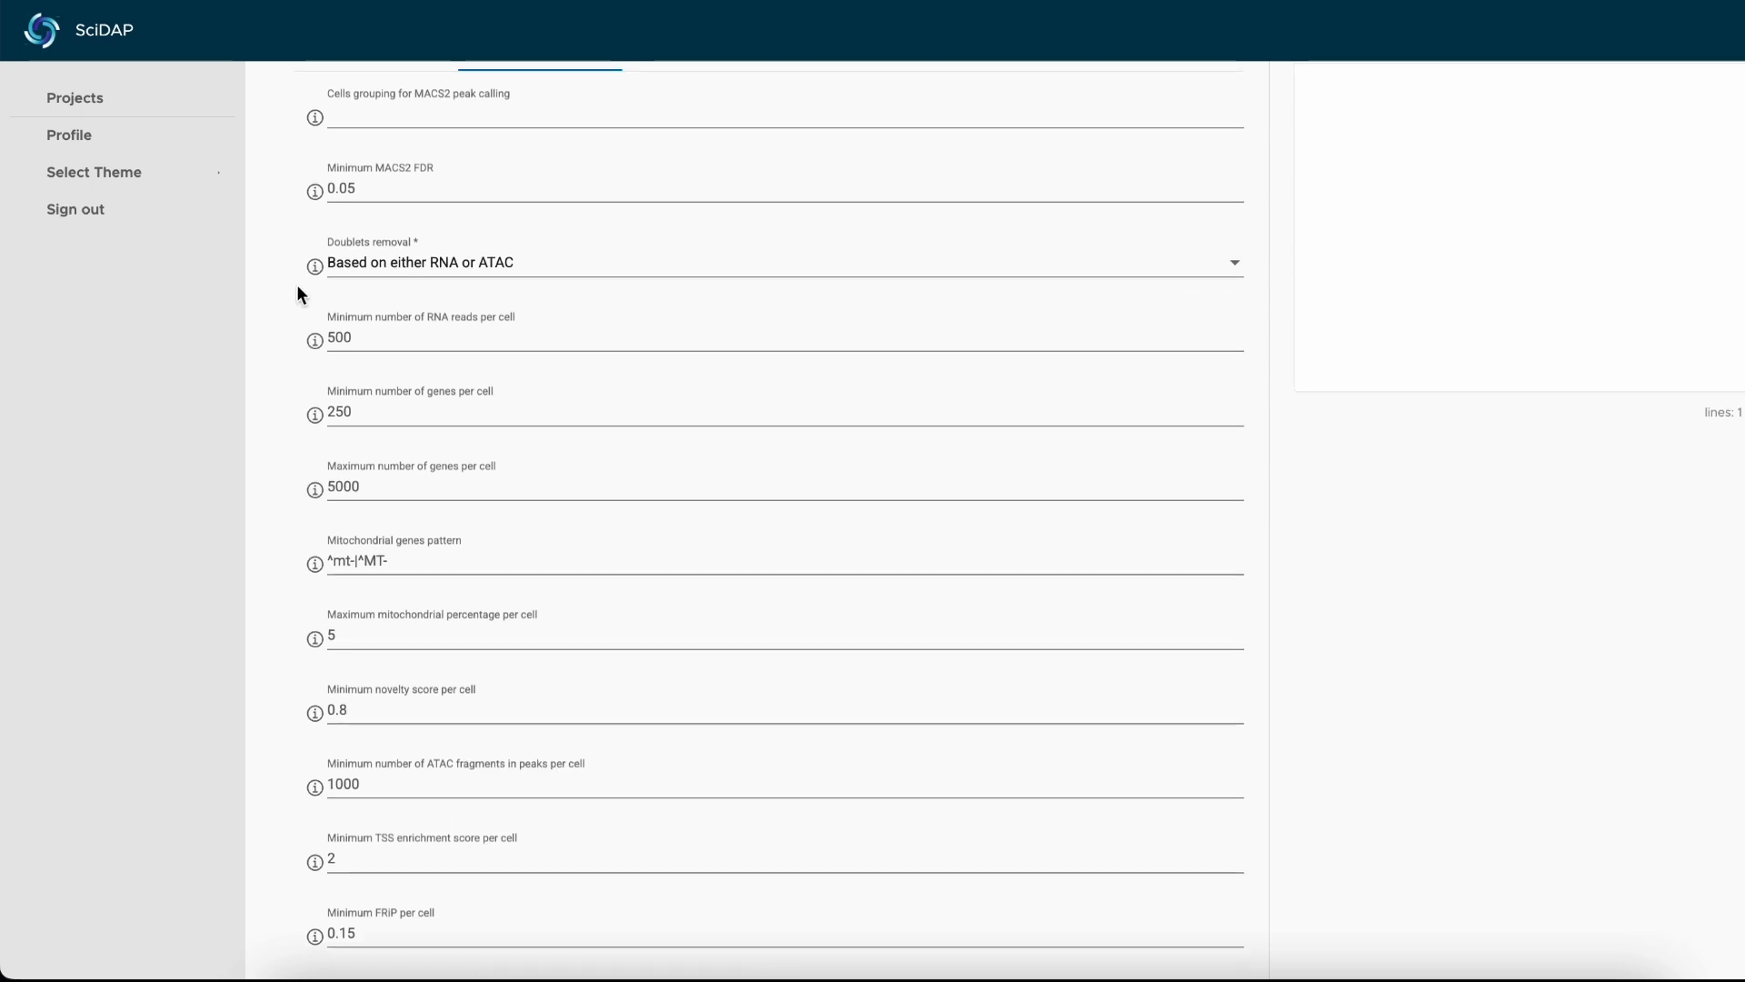
scroll(283, 337, down, 1)
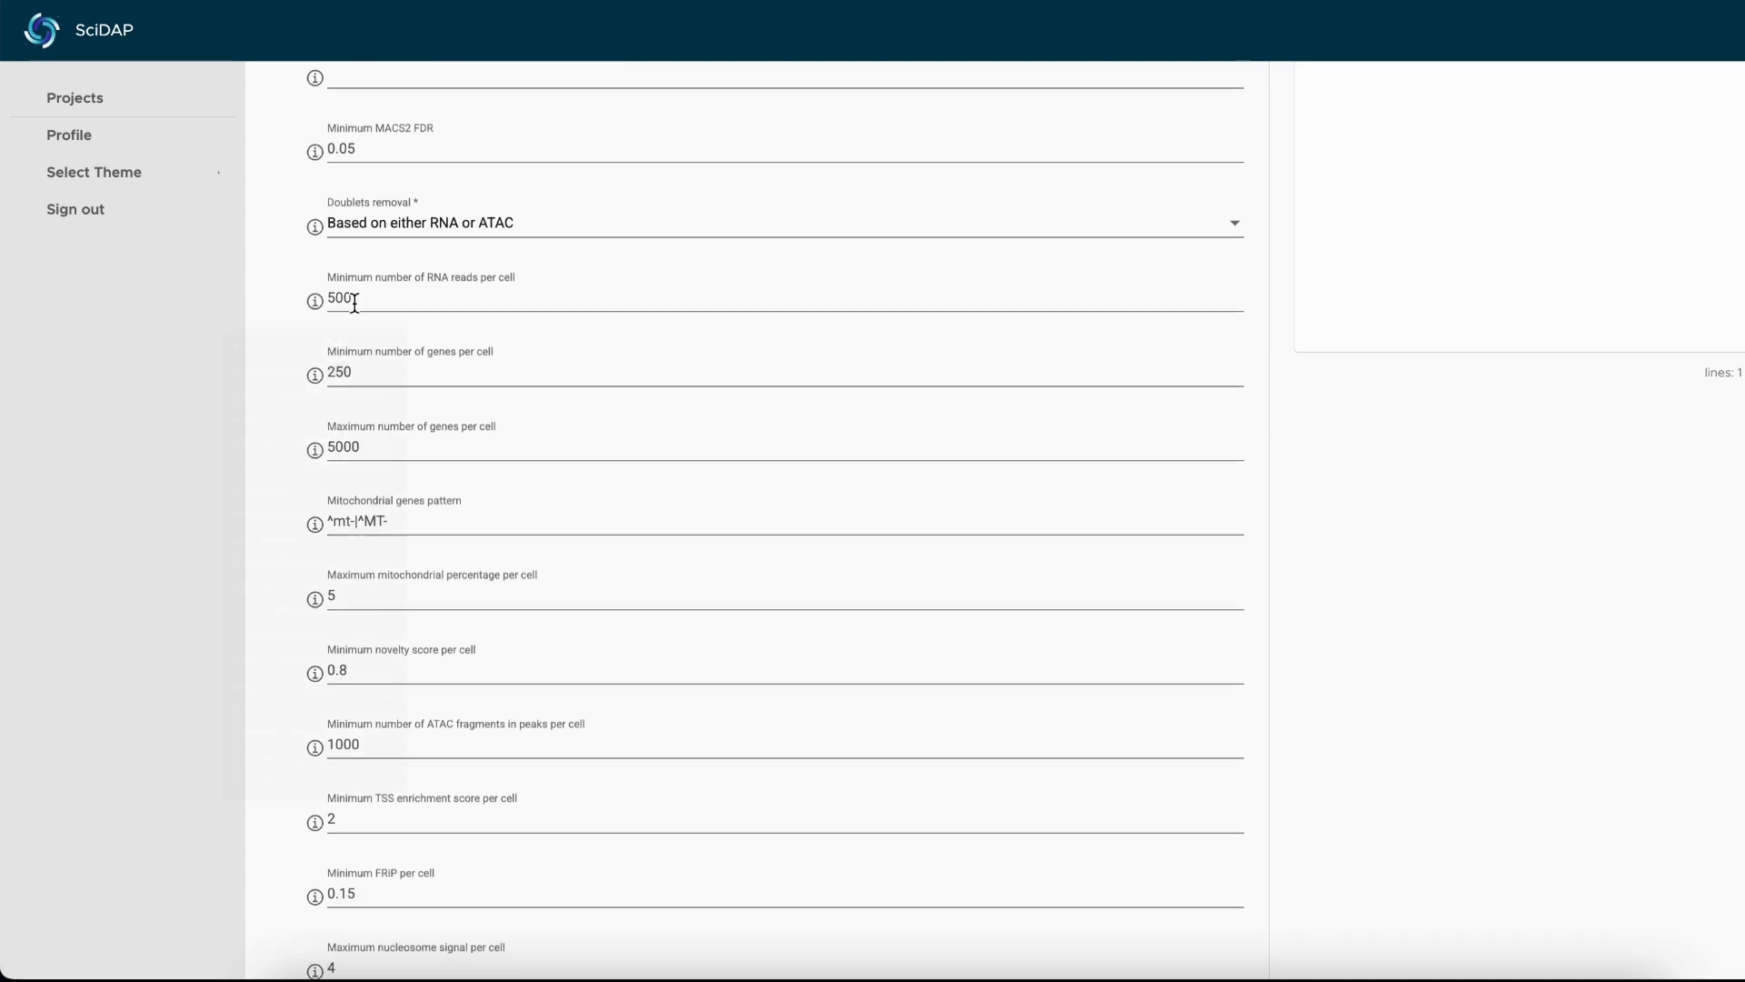
click(391, 296)
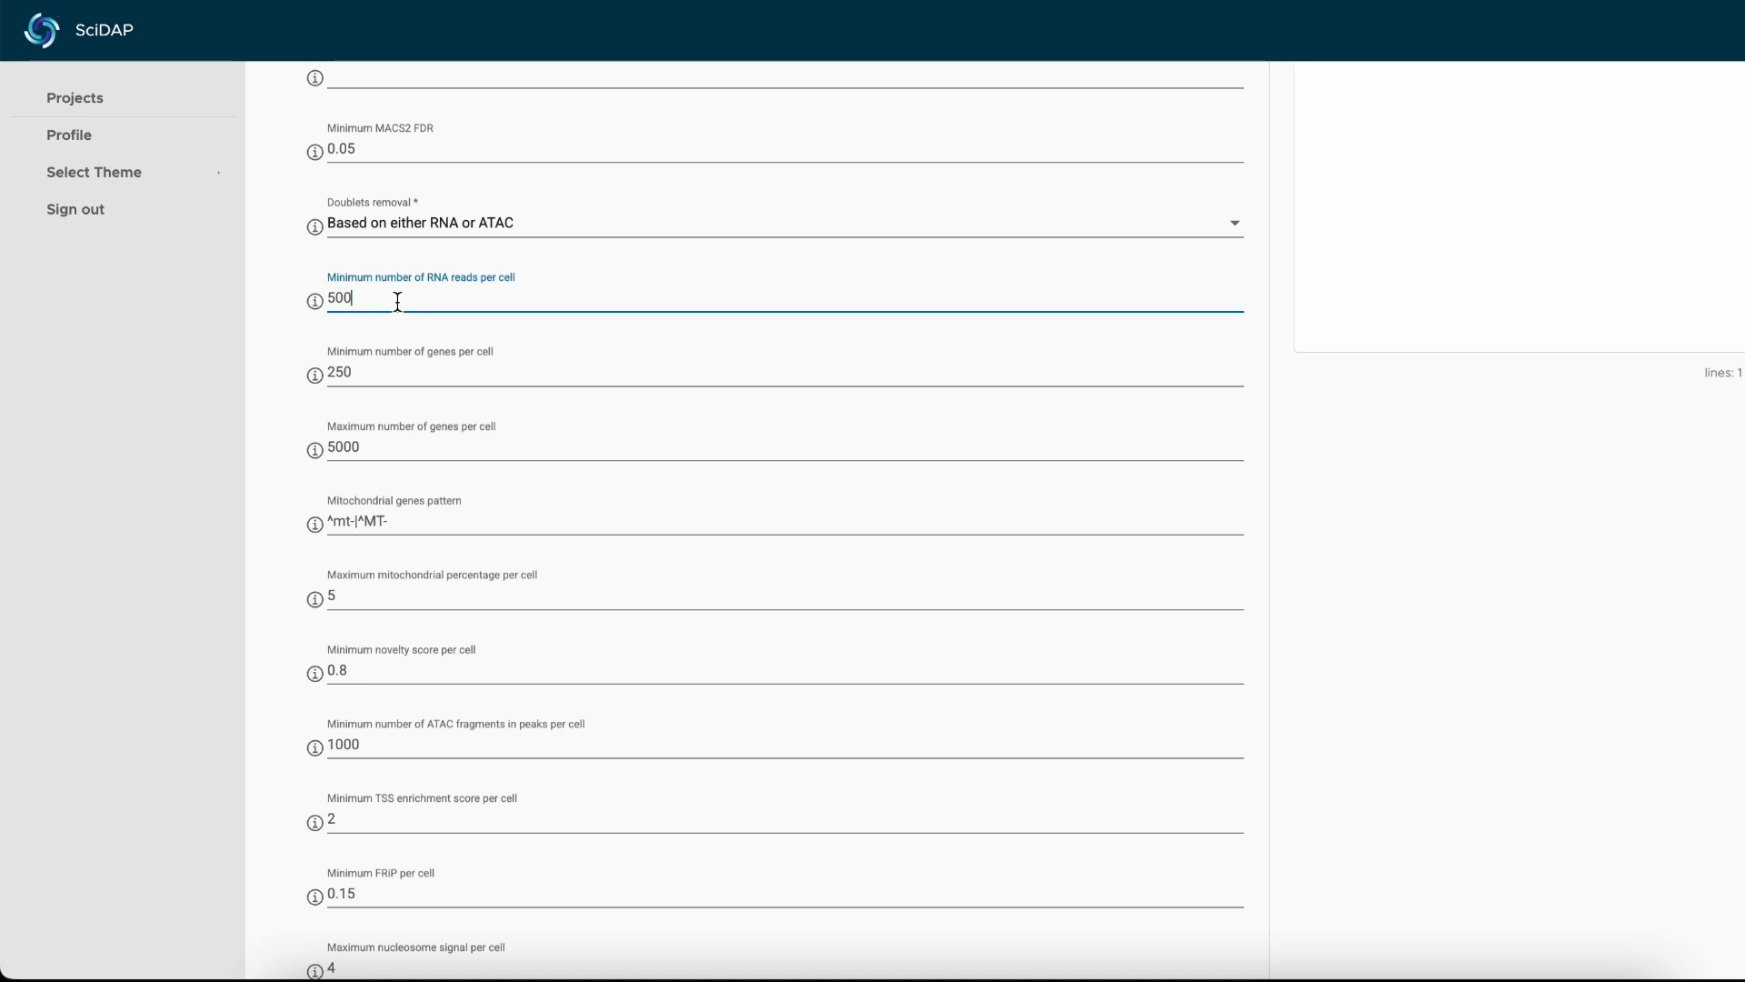
scroll(397, 301, down, 1)
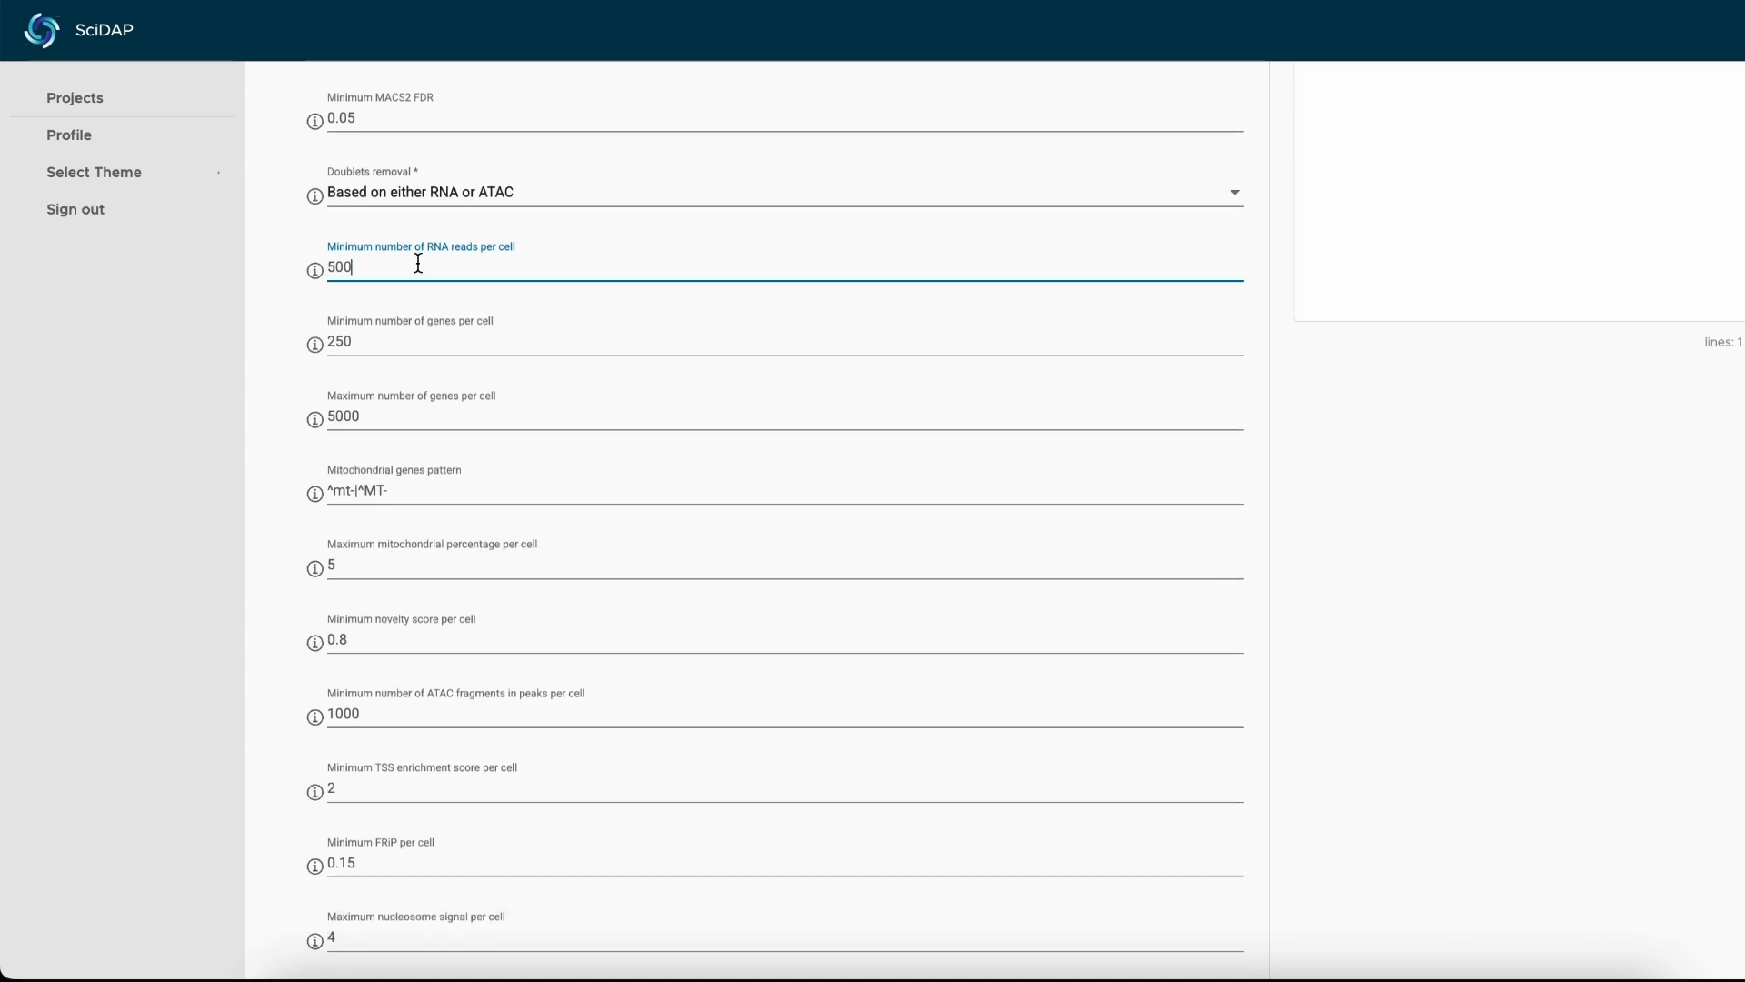
double_click(365, 271)
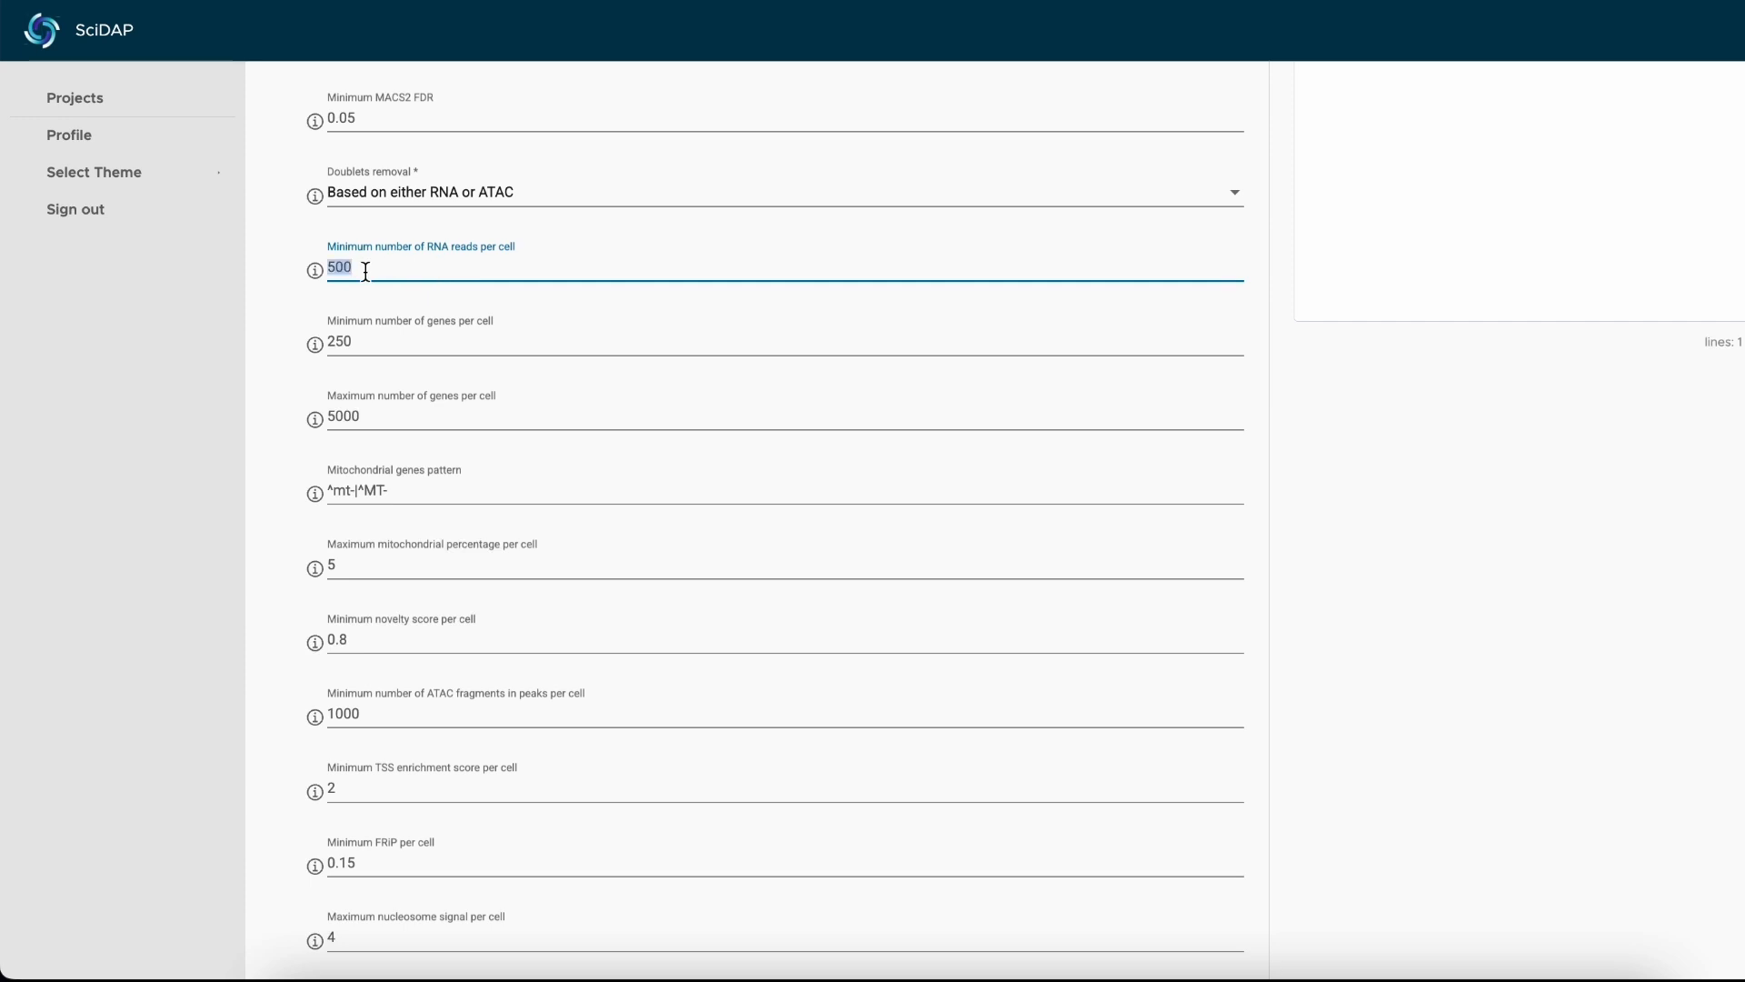
text(1000)
Review the minimum and maximum genes-per-cell thresholds and the mitochondrial genes pattern in the advanced parameters.
click(382, 338)
scroll(280, 338, down, 1)
scroll(280, 329, down, 1)
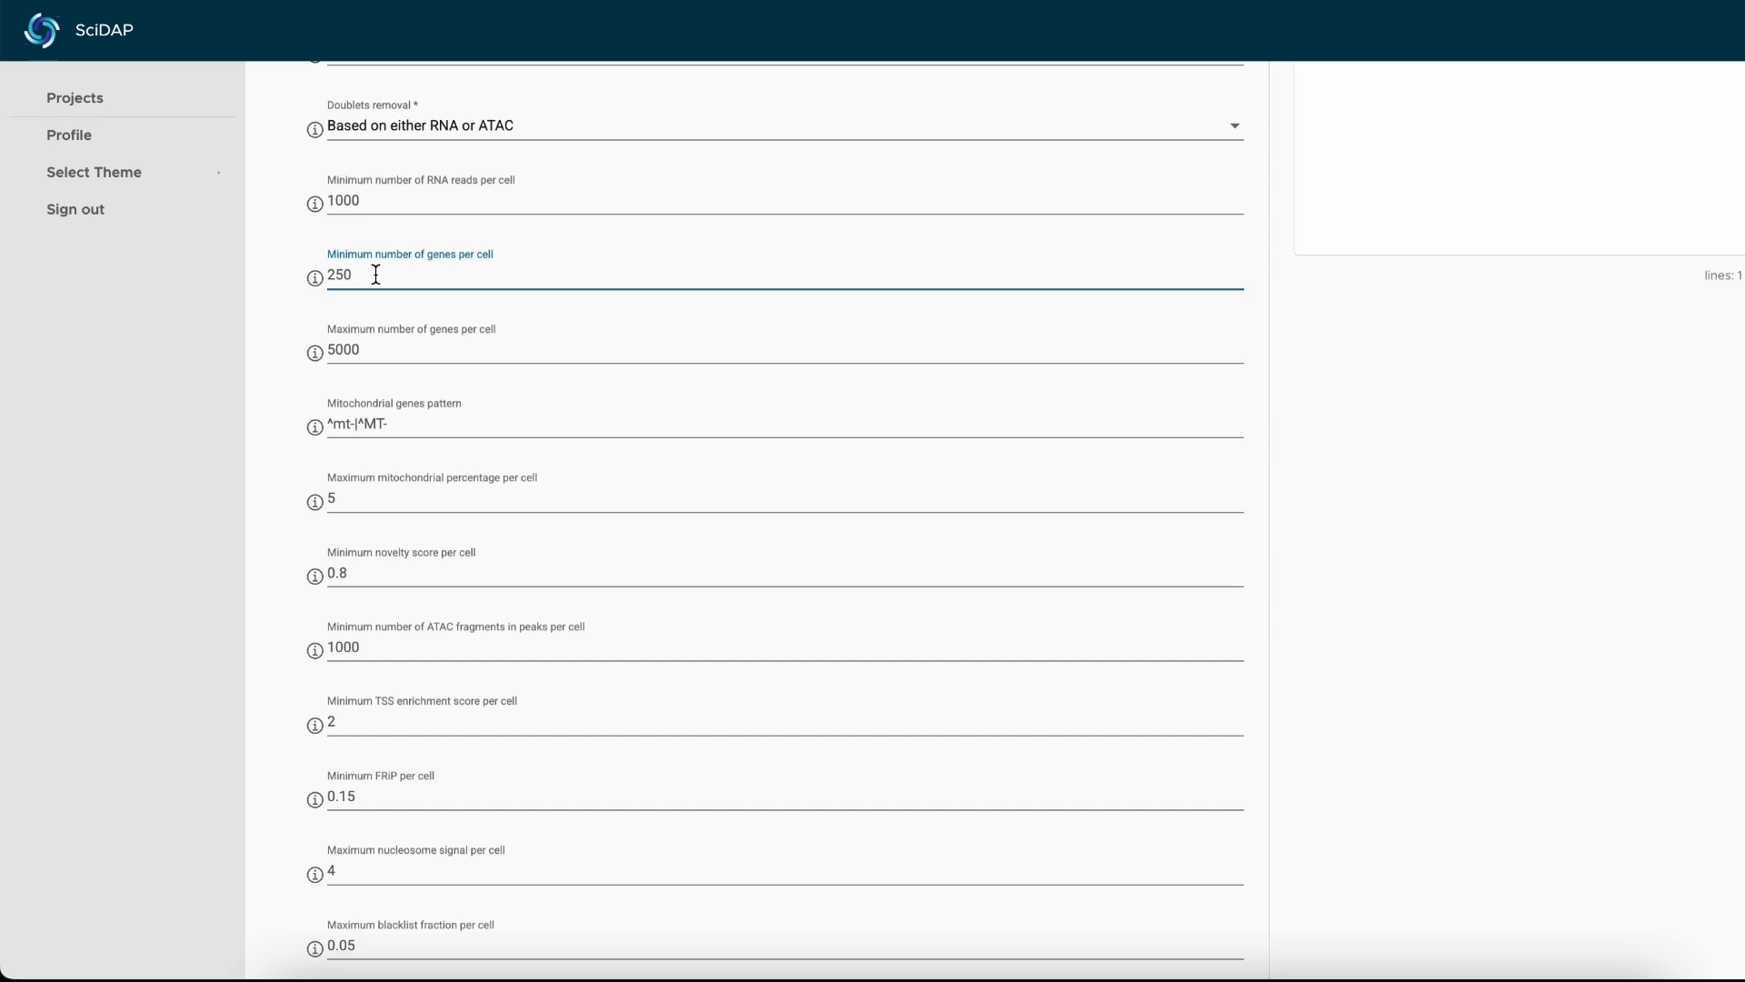
scroll(376, 273, down, 1)
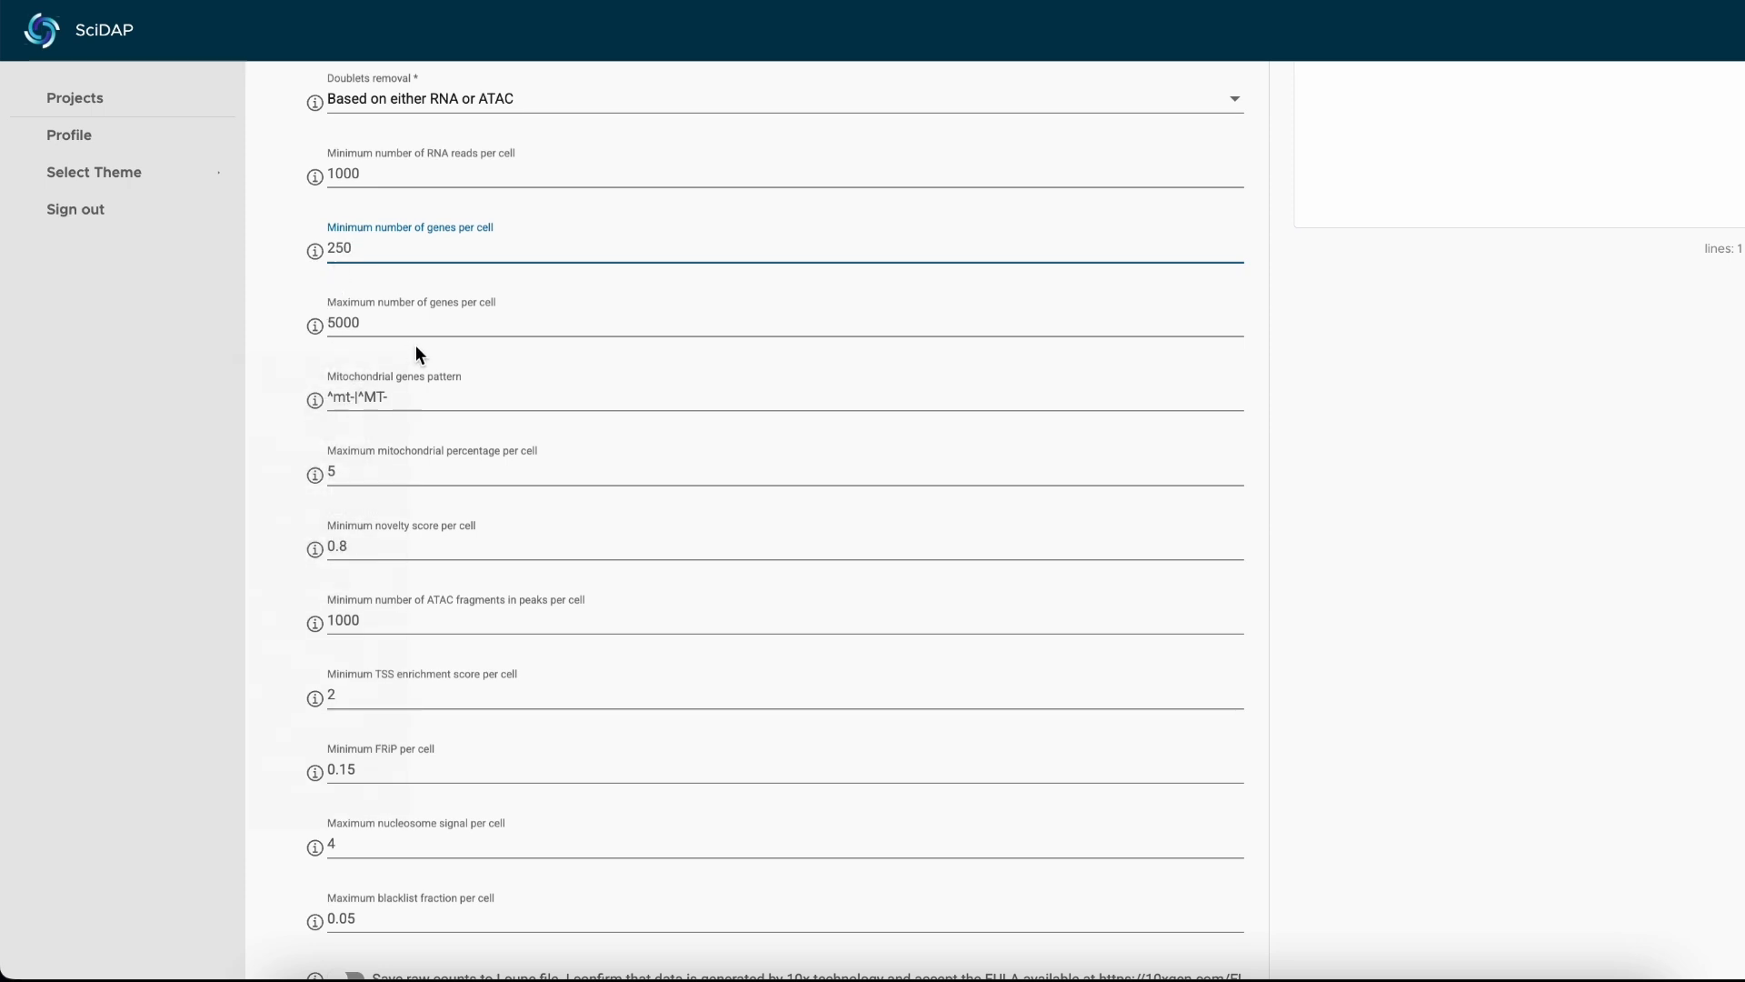
scroll(418, 347, down, 3)
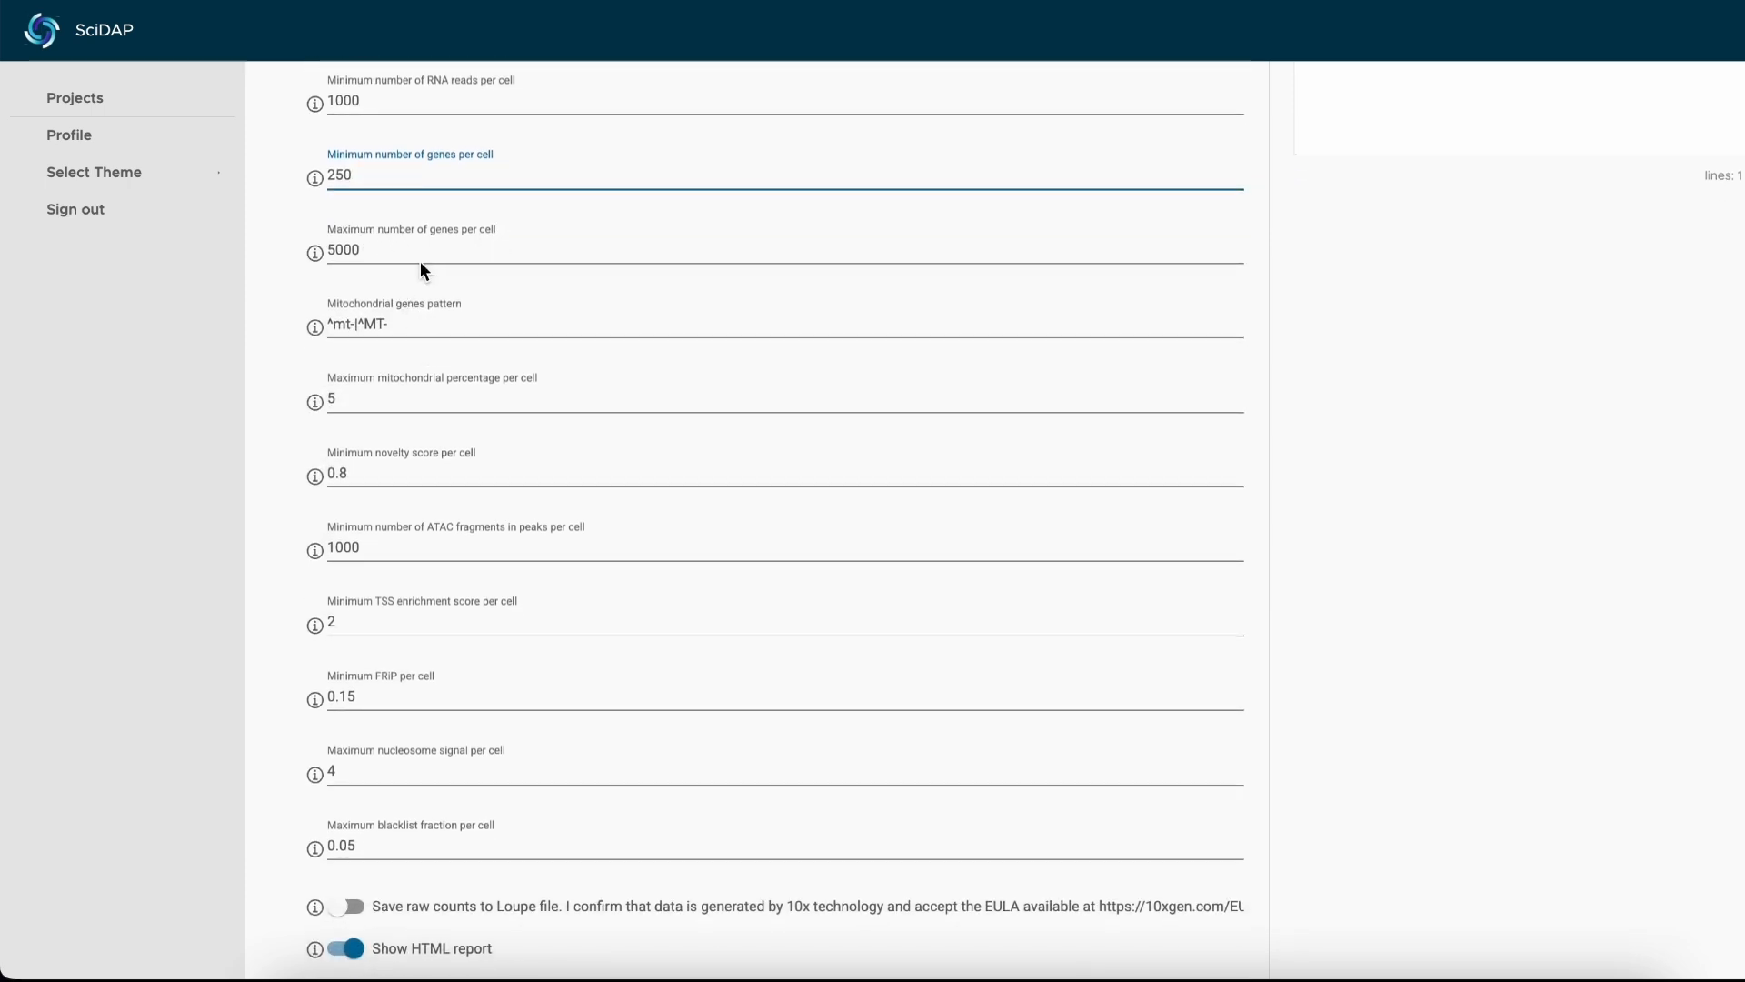
click(398, 219)
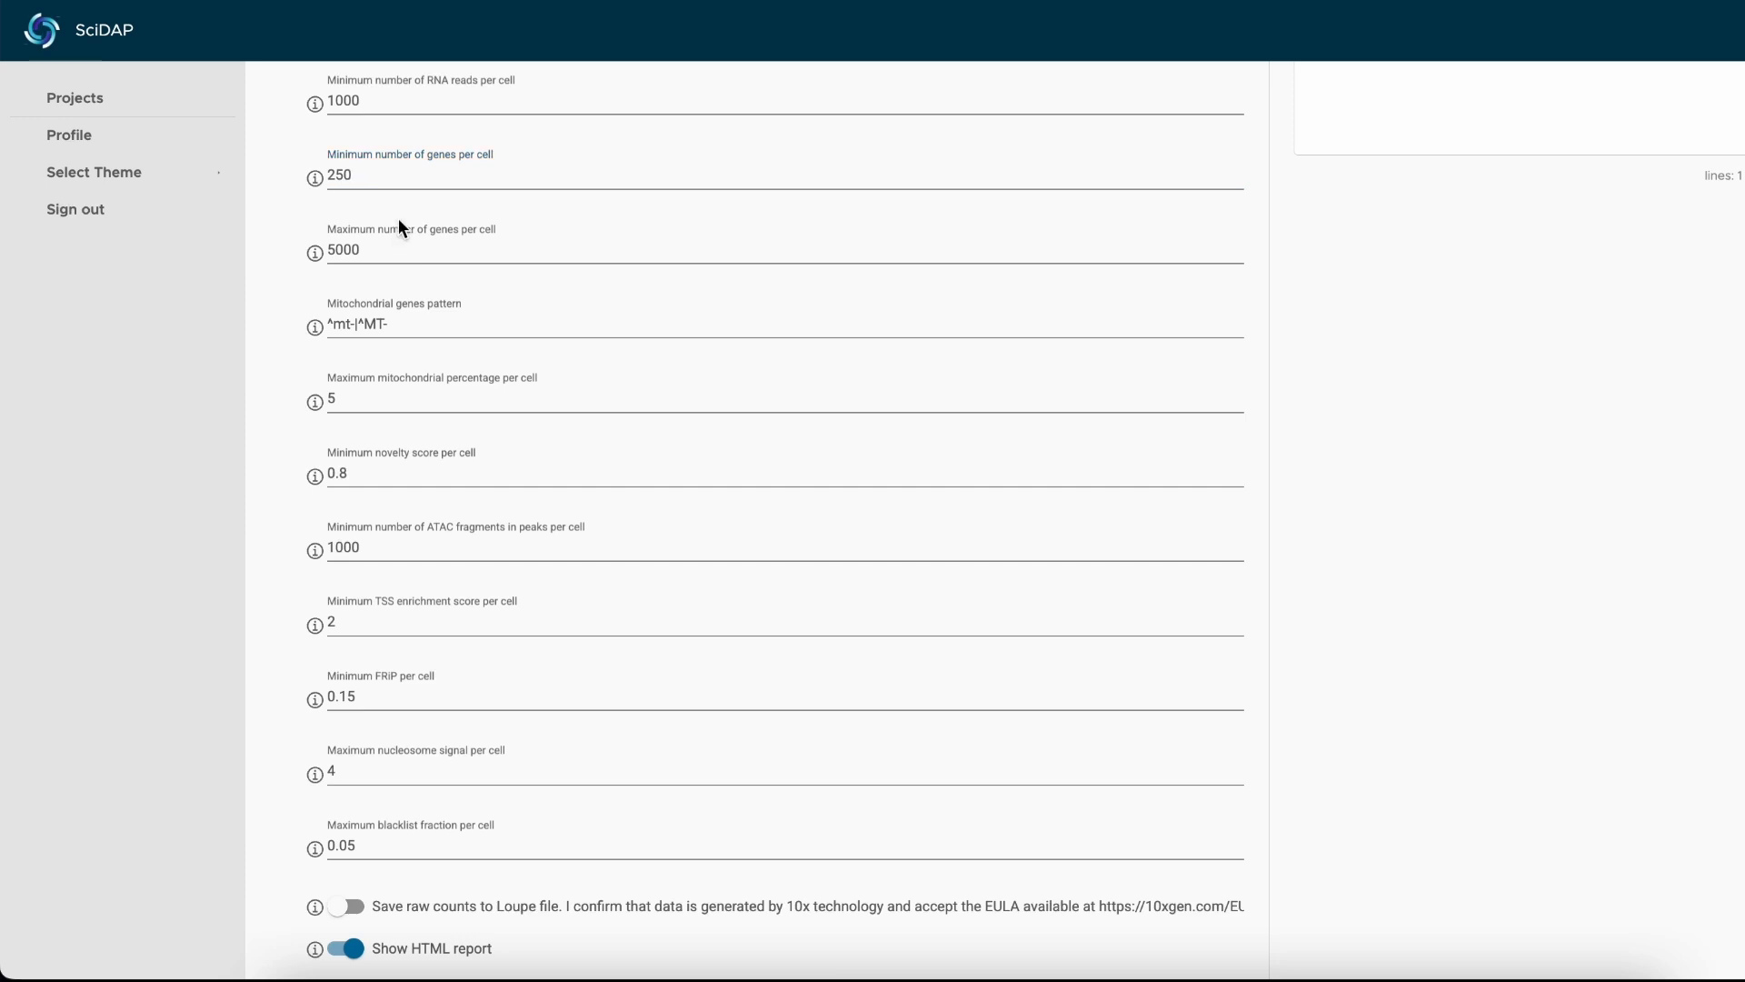
scroll(323, 236, down, 1)
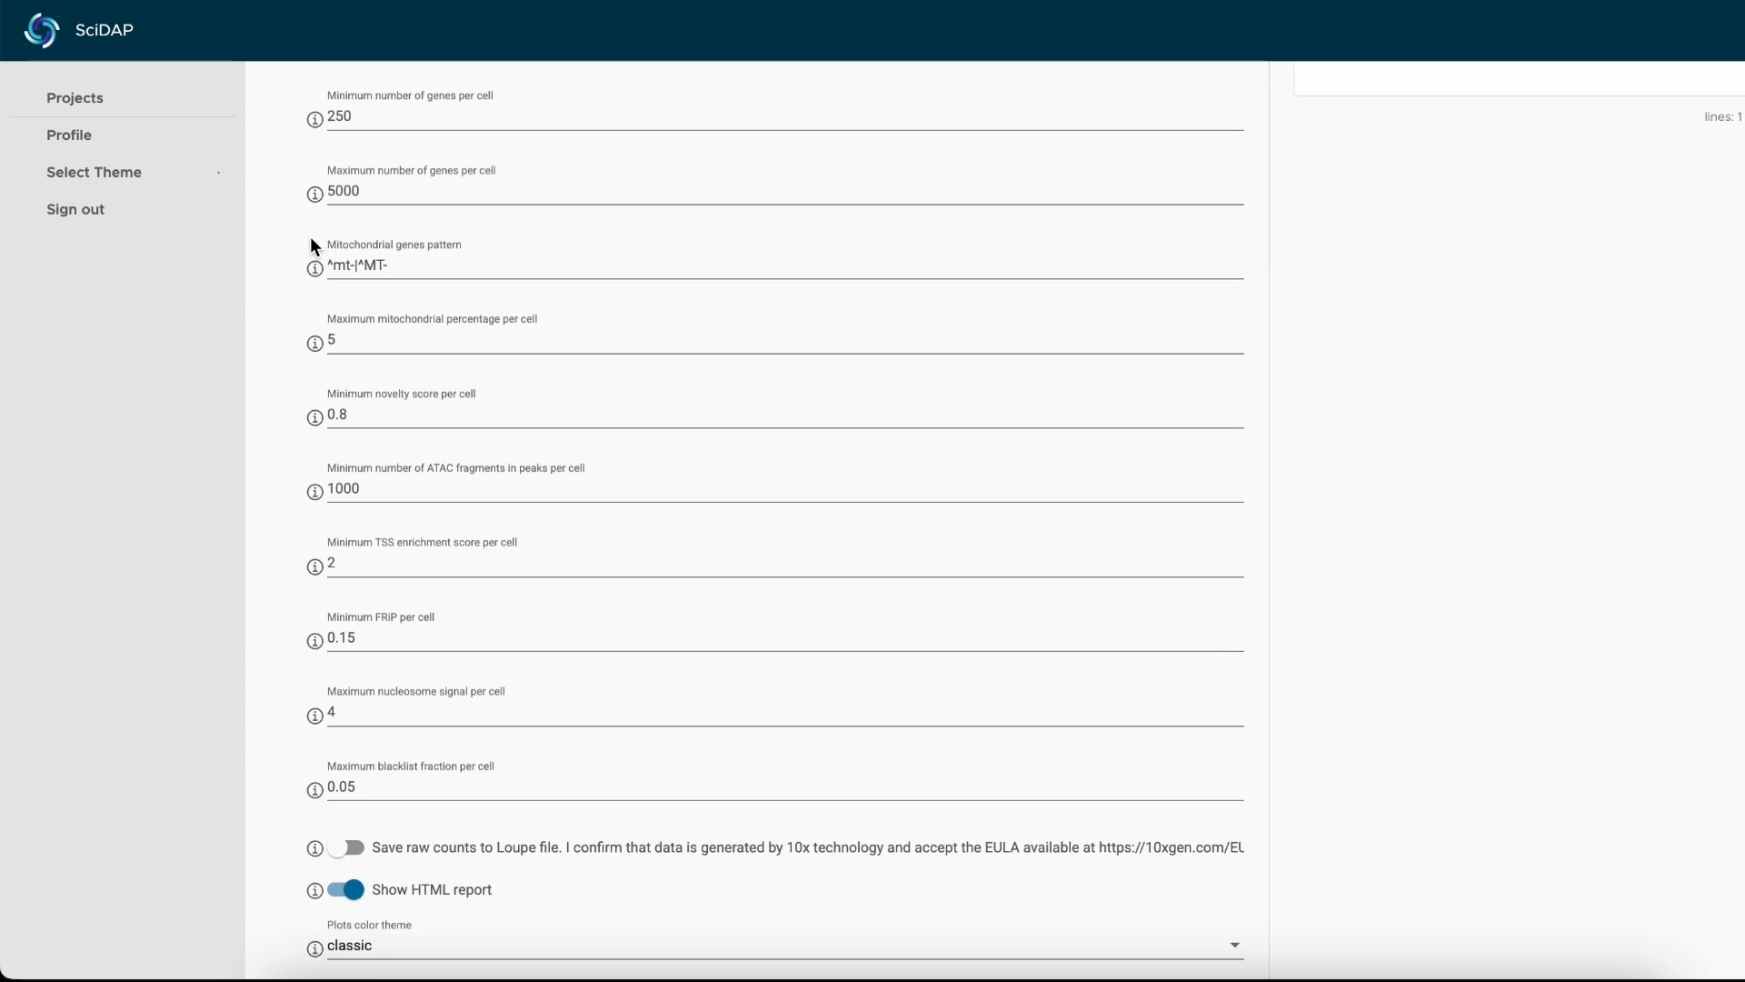
click(452, 266)
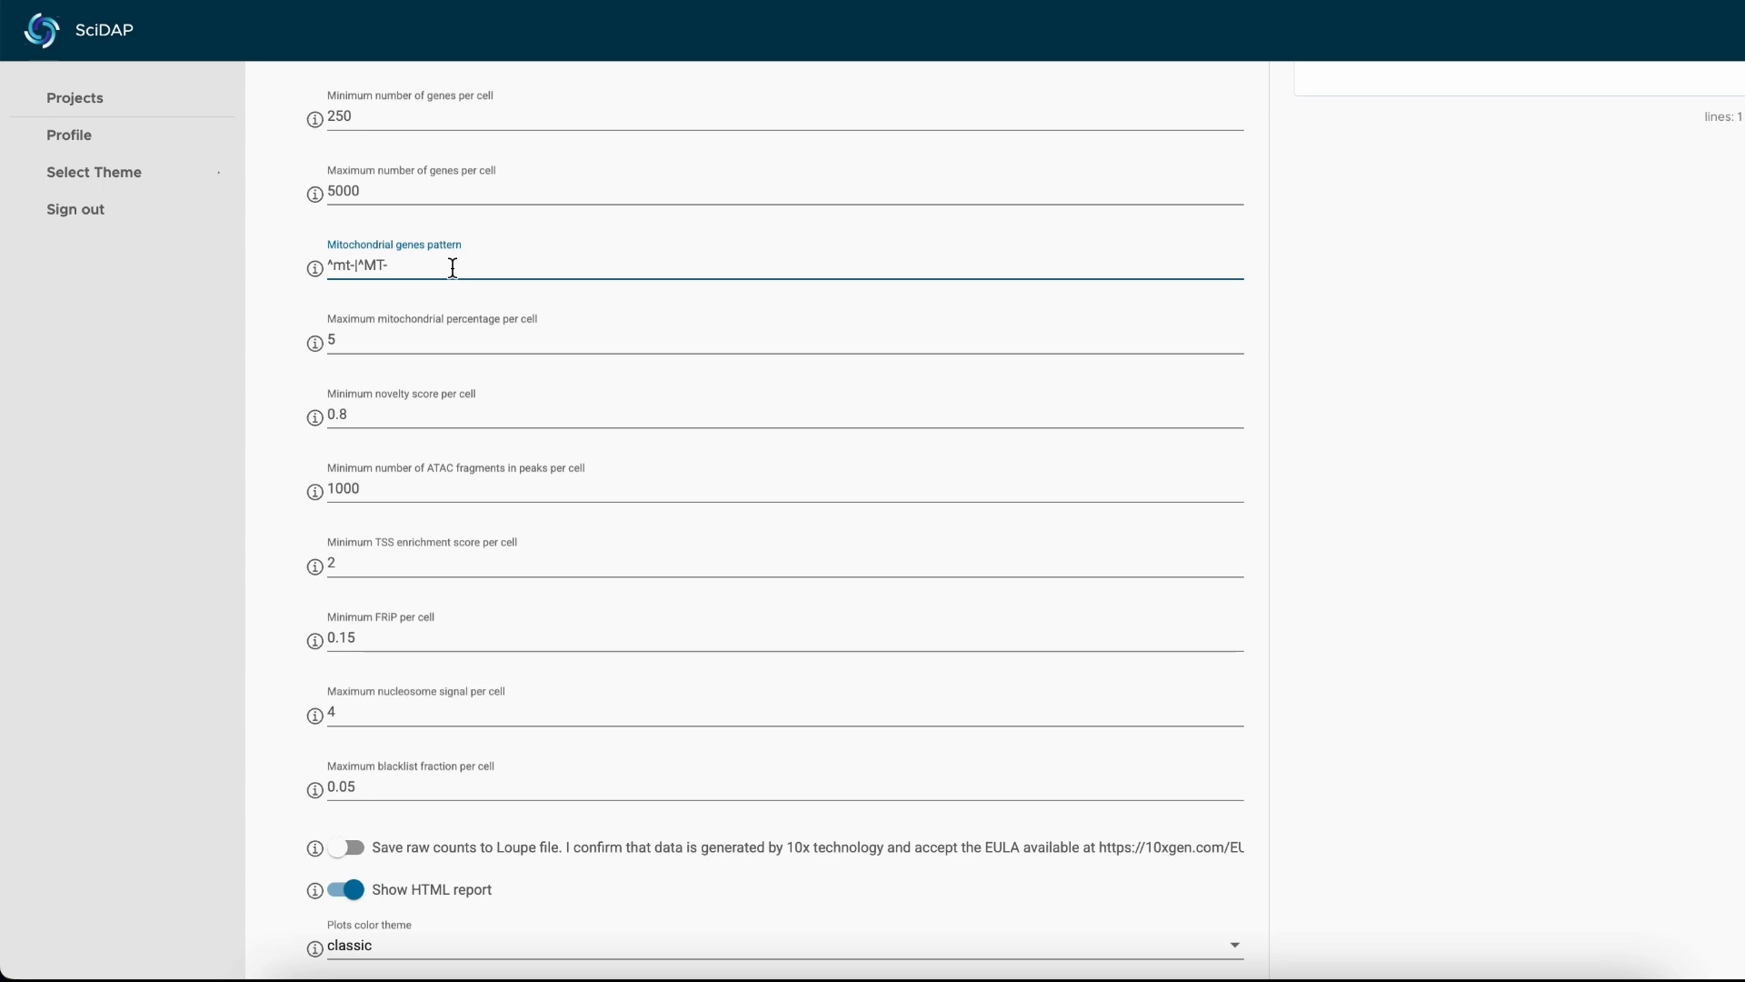
Set the maximum mitochondrial percentage per cell to 10.
scroll(445, 281, down, 1)
click(433, 296)
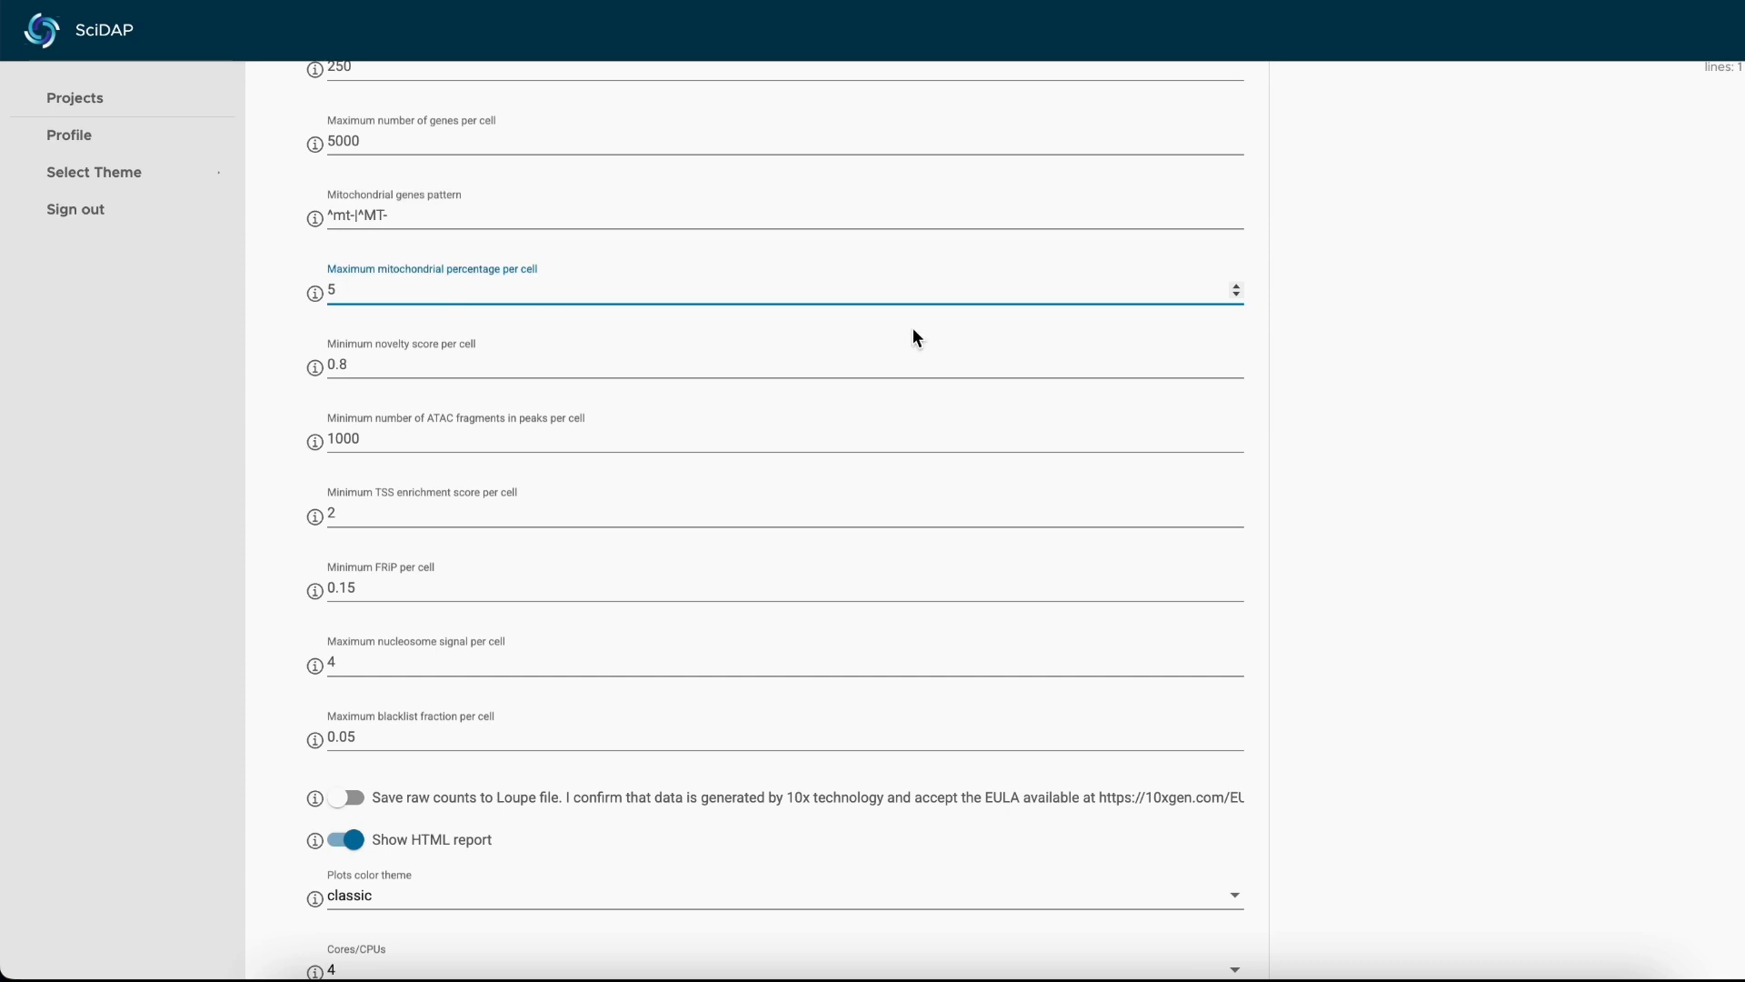
click(1238, 286)
click(1238, 286)
scroll(682, 361, down, 1)
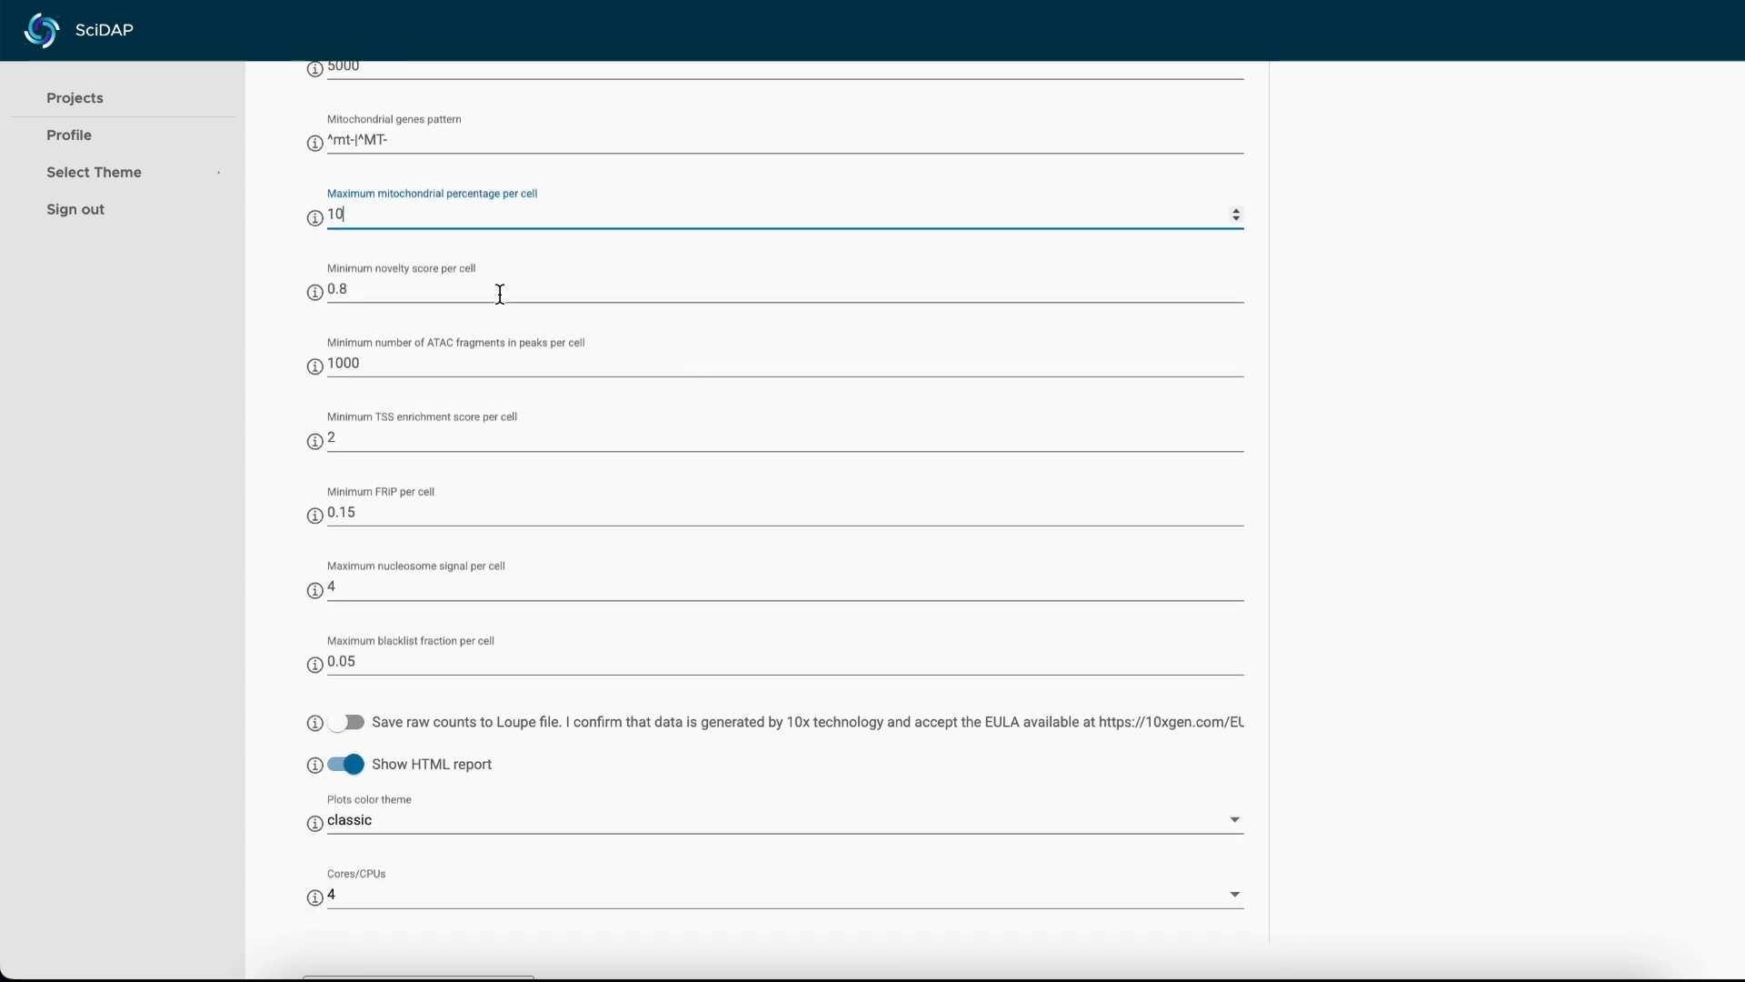
Examine the minimum novelty score per cell setting and its description.
scroll(608, 358, up, 1)
click(609, 360)
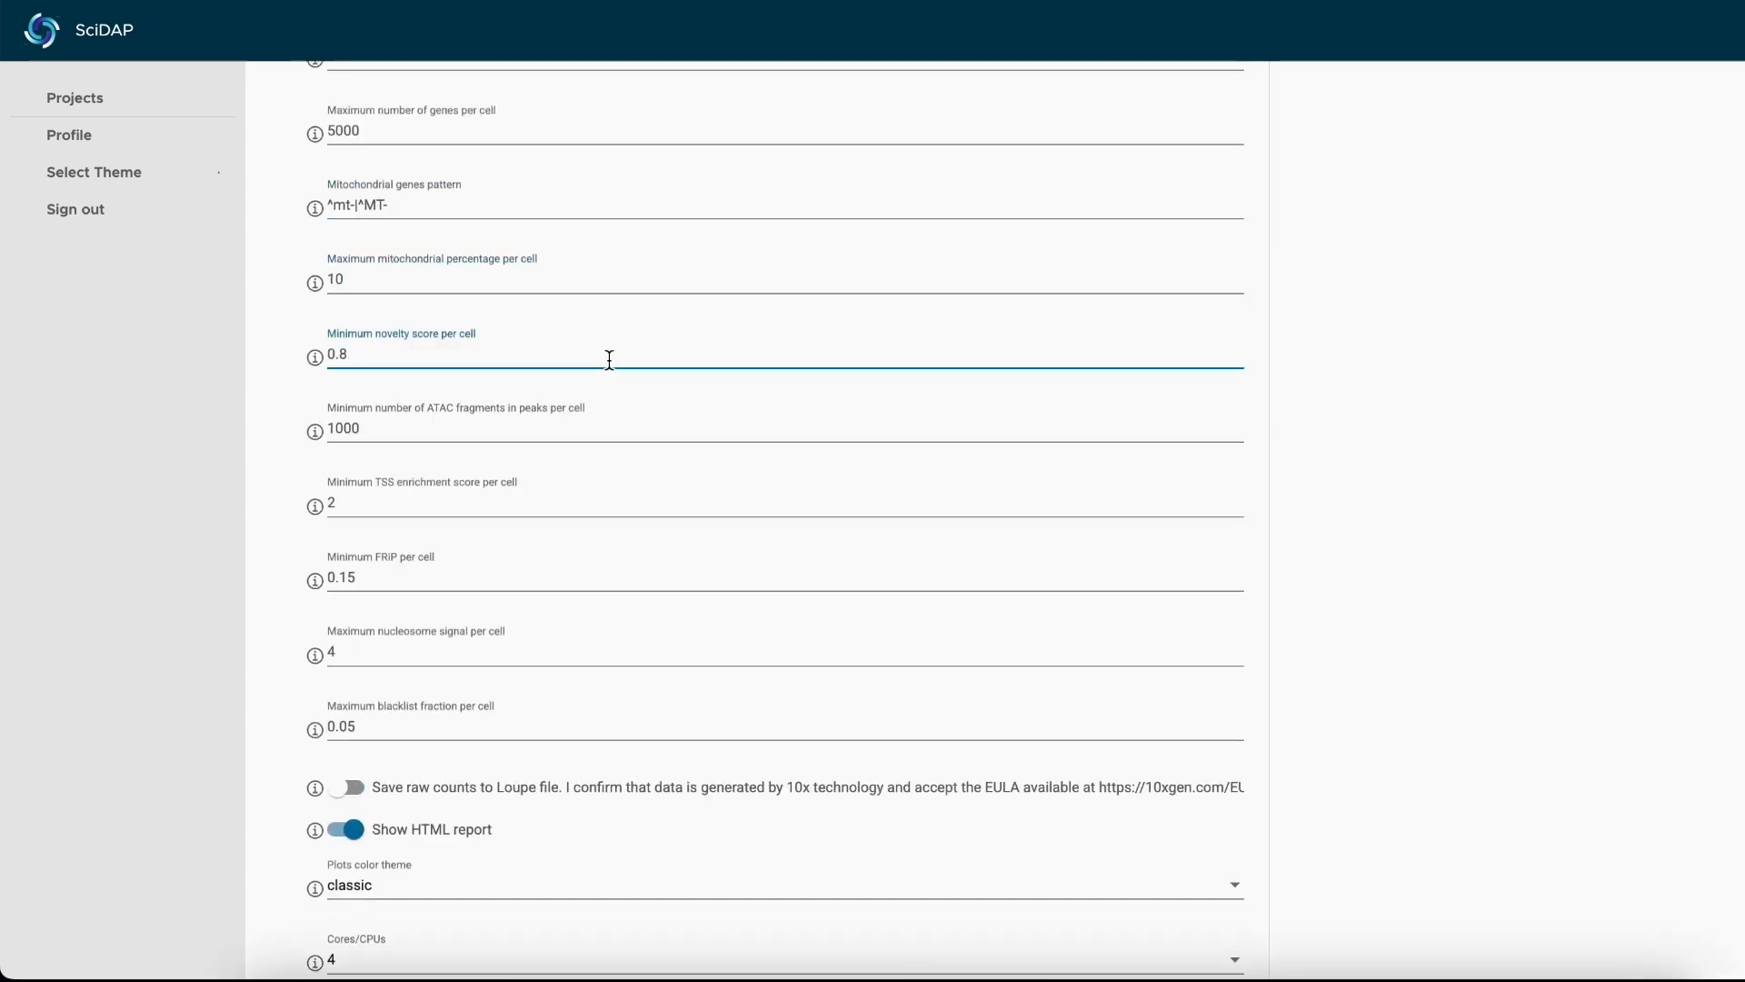
scroll(609, 360, down, 1)
mouse_move(313, 336)
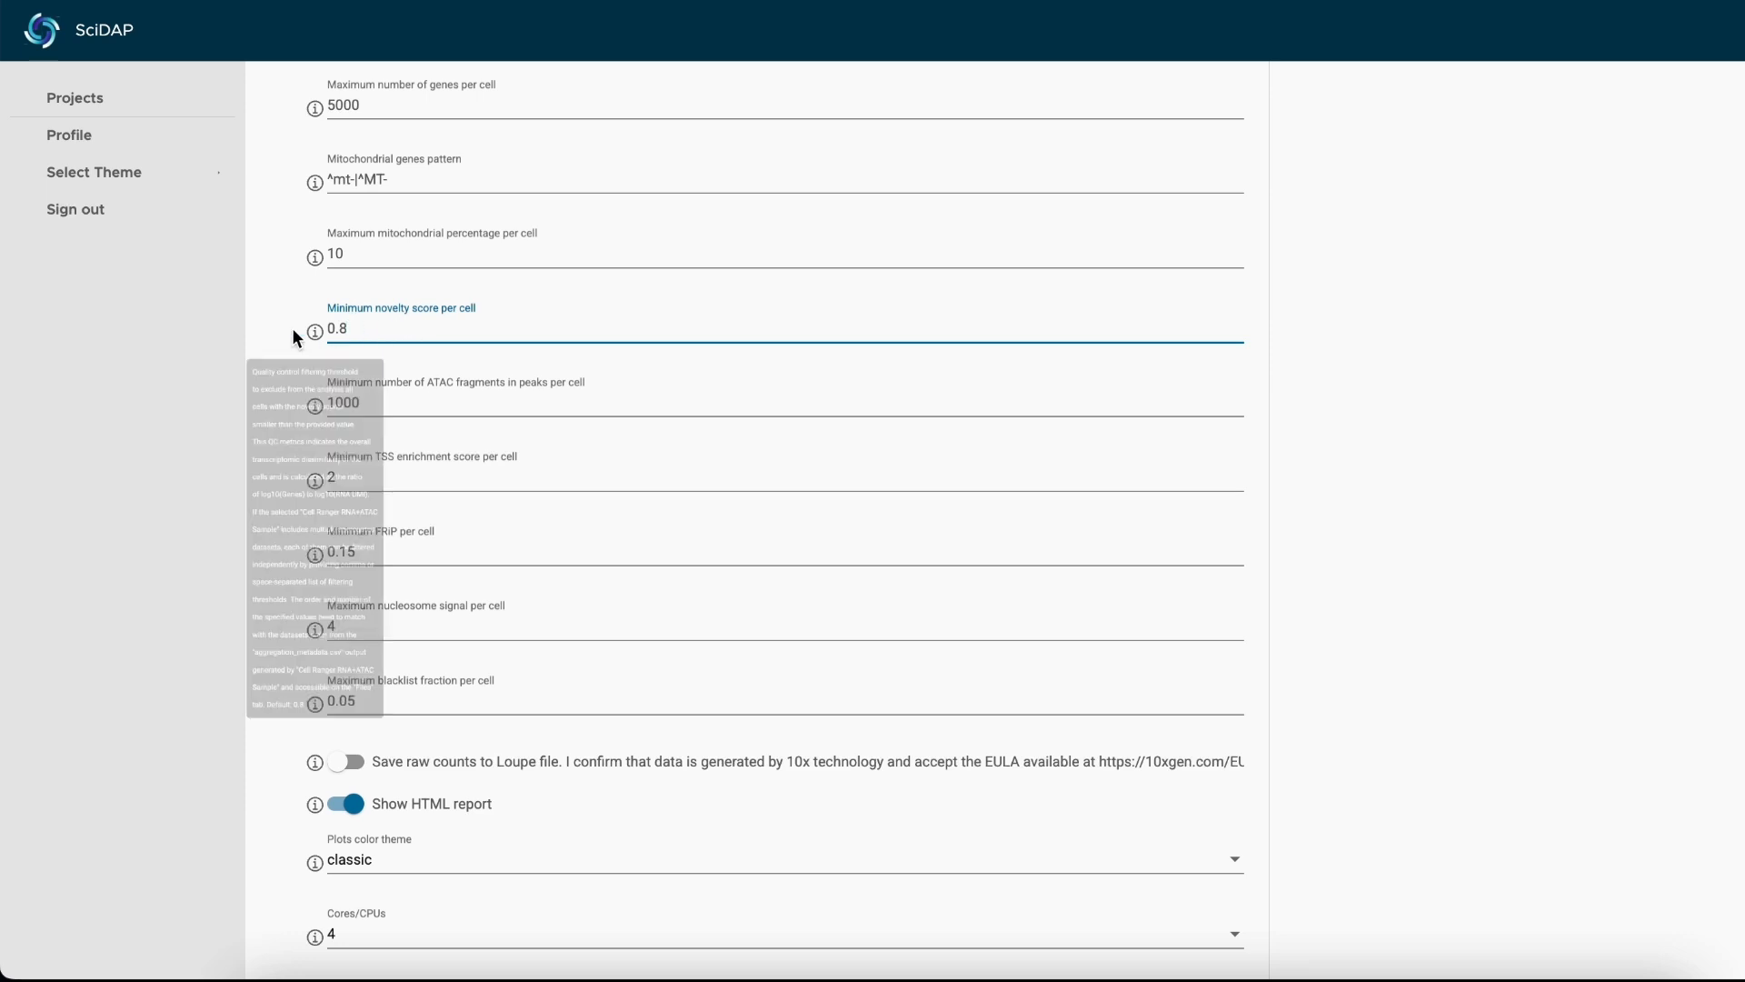
scroll(287, 363, down, 2)
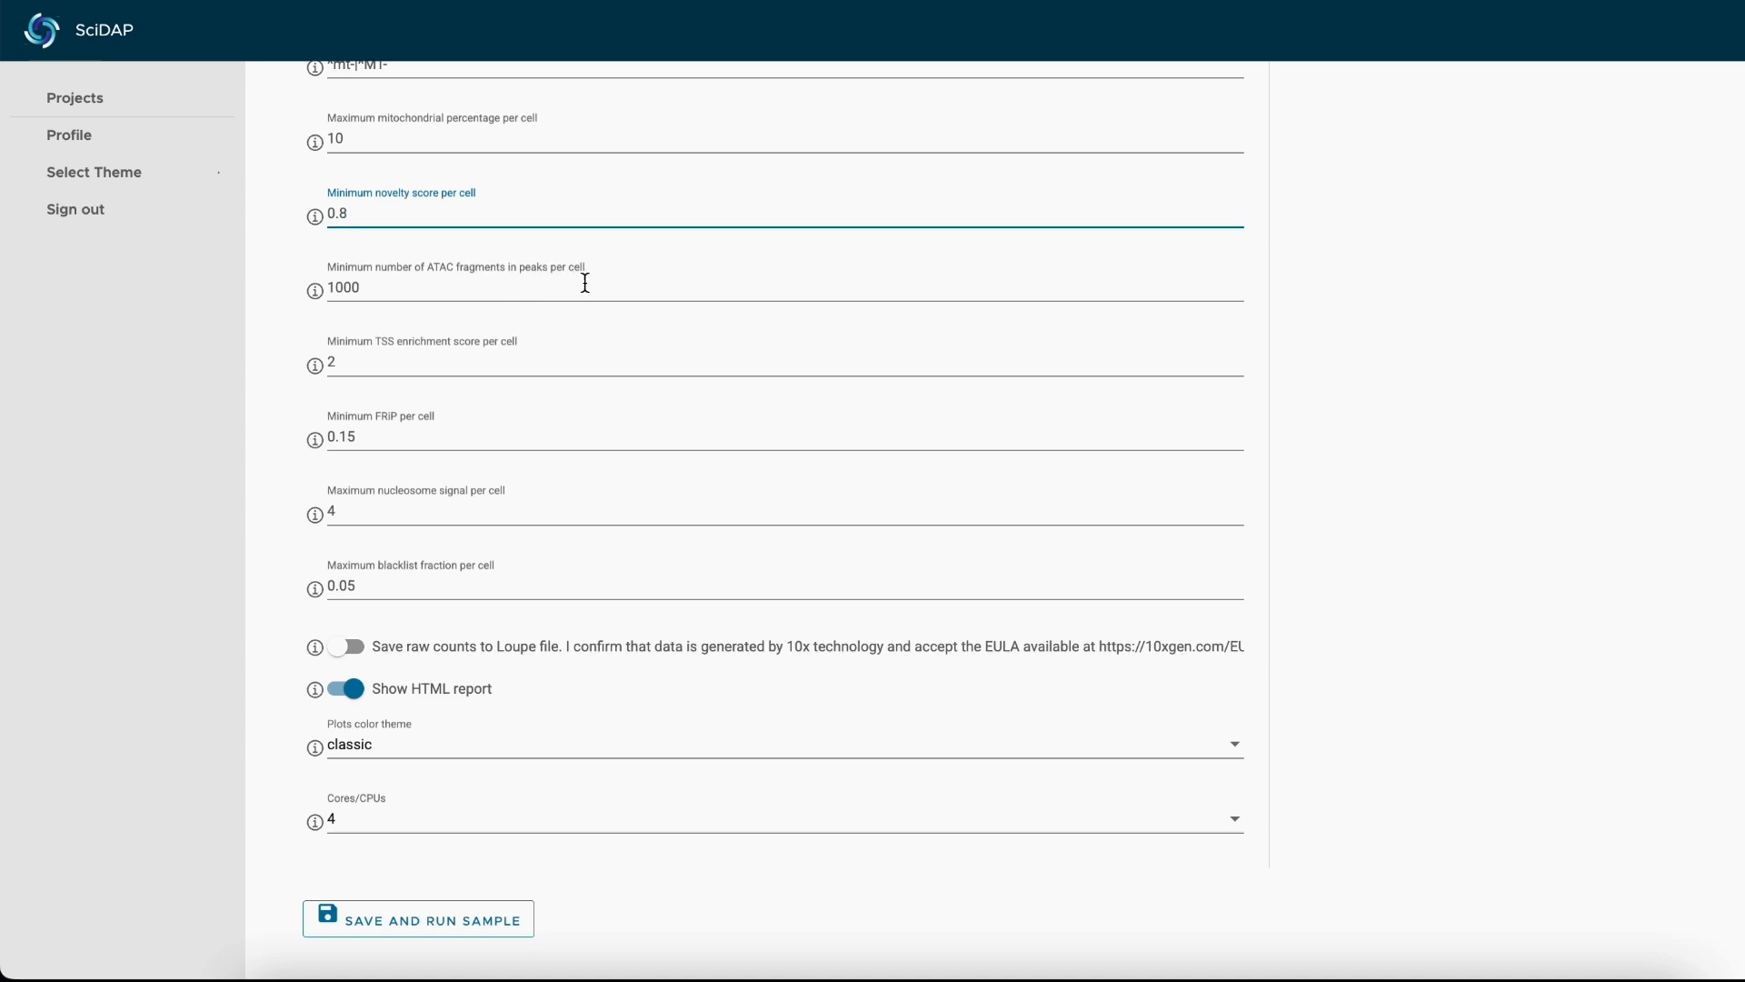
scroll(490, 284, up, 1)
scroll(490, 284, up, 3)
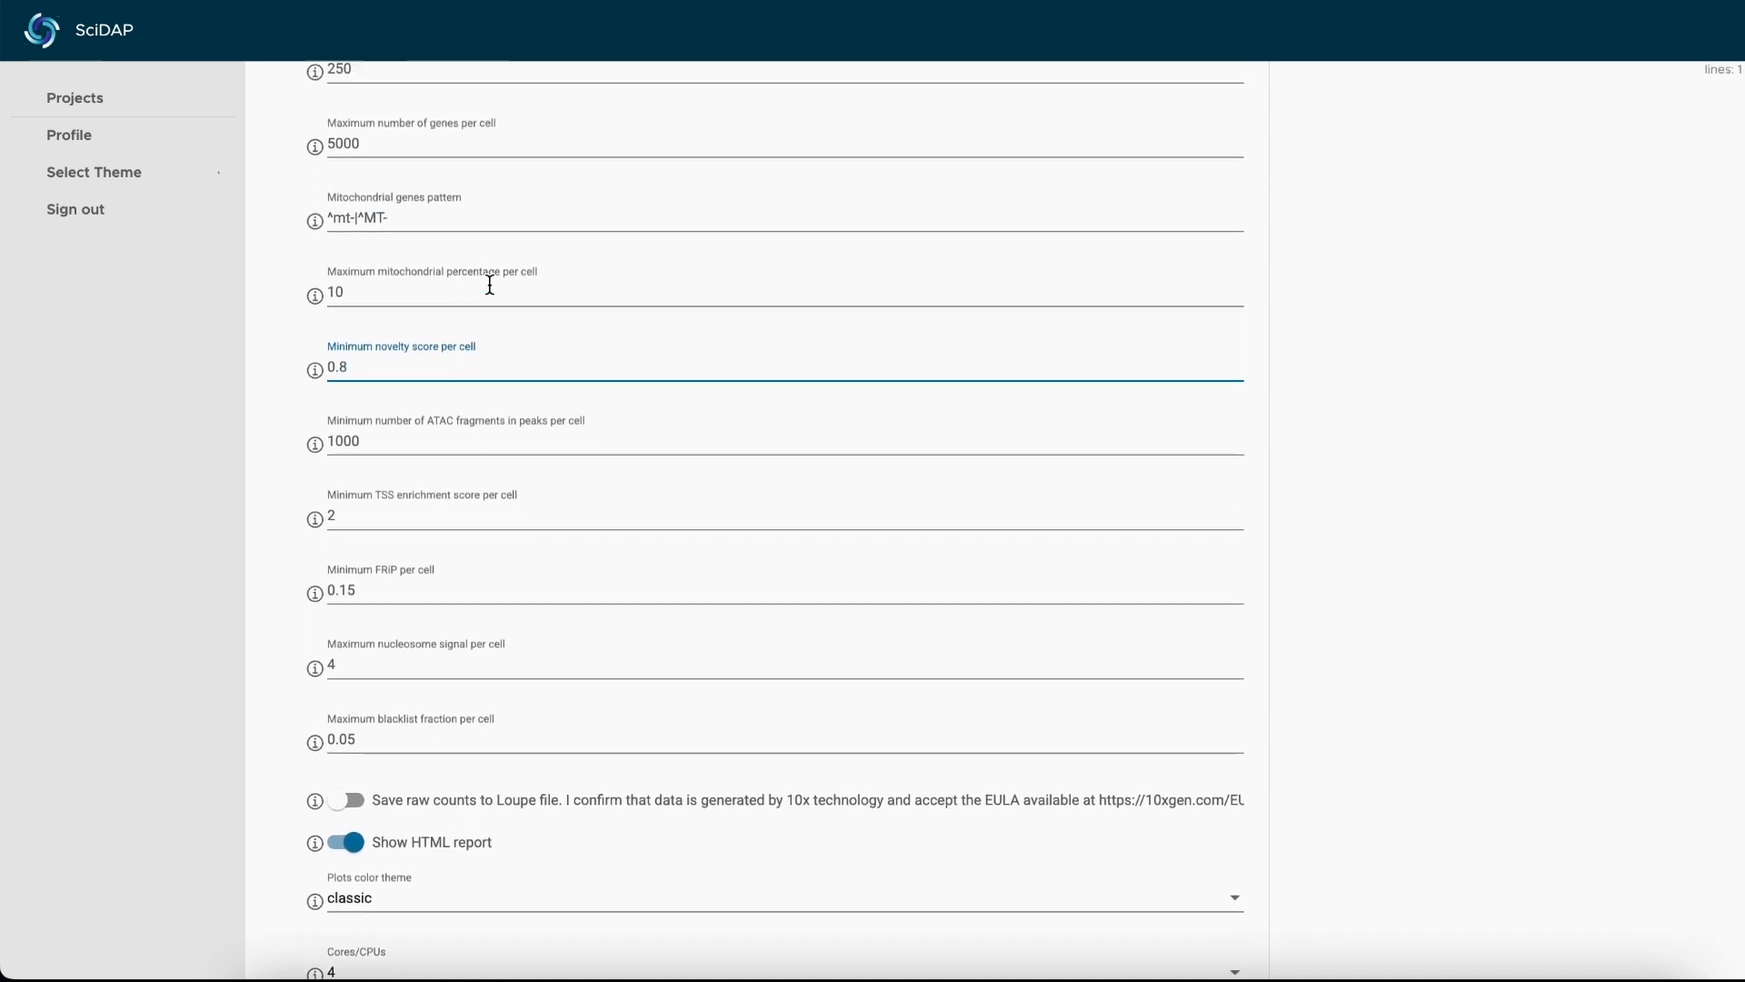
scroll(428, 491, down, 2)
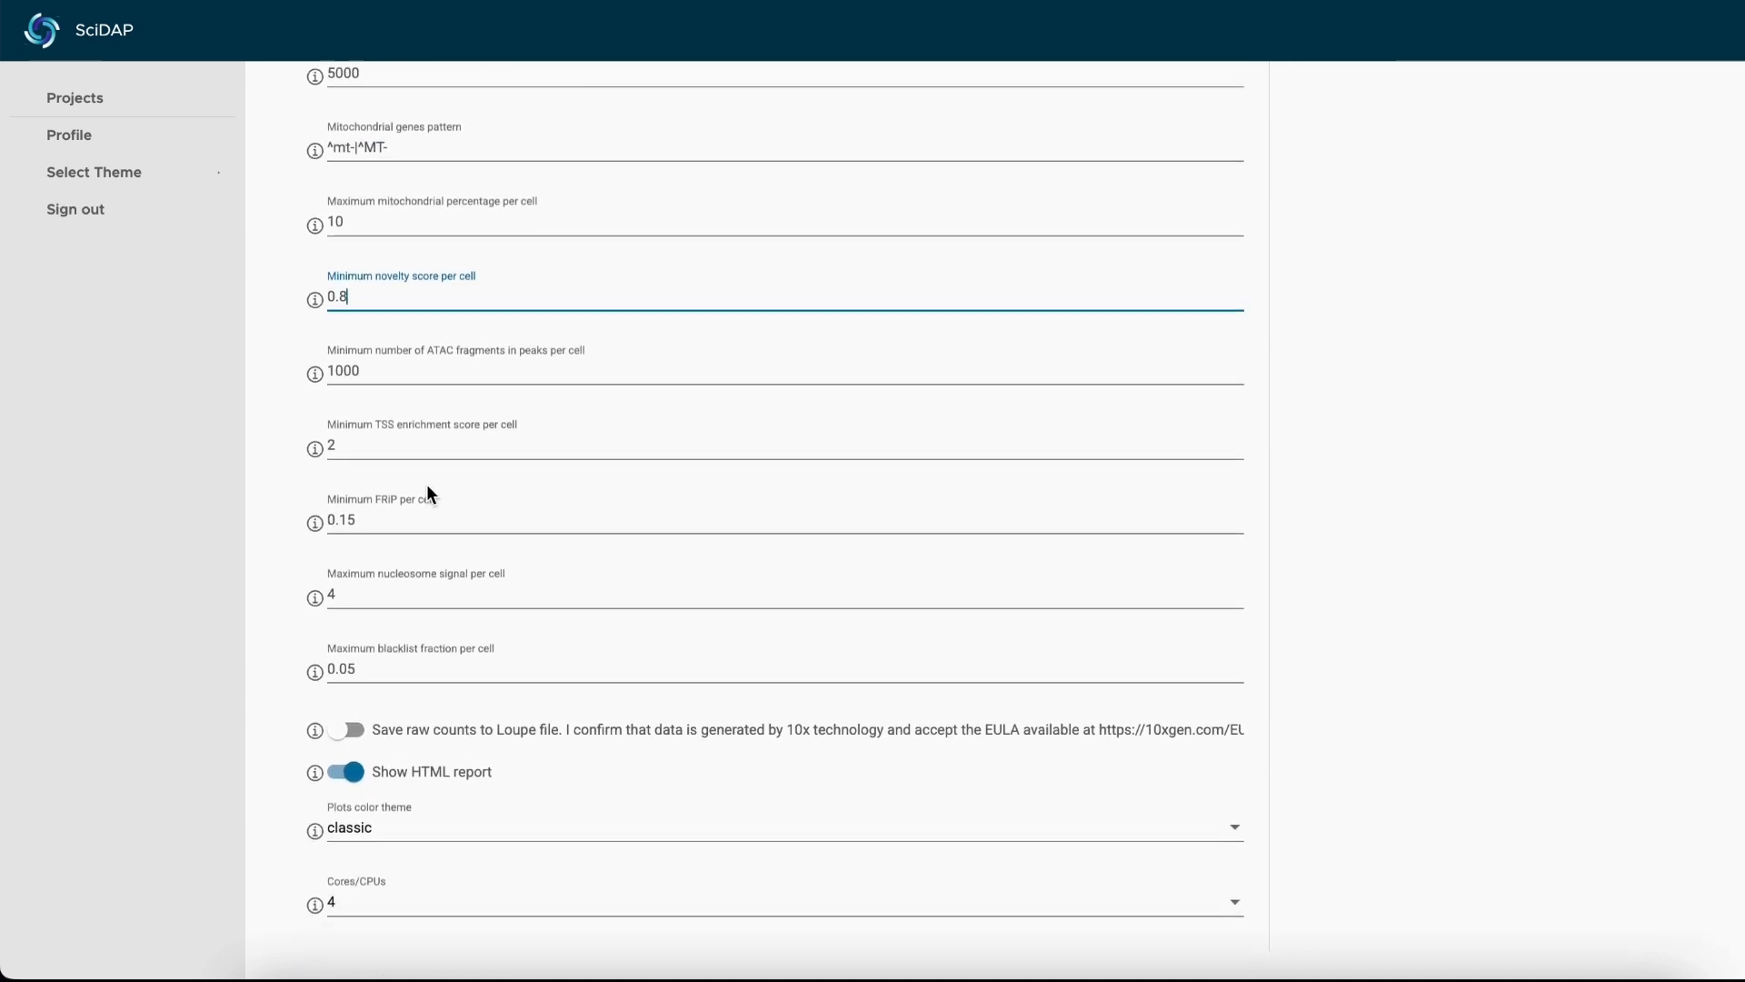
Review the minimum ATAC fragments in peaks and minimum TSS enrichment score per cell settings.
click(426, 376)
scroll(426, 375, down, 2)
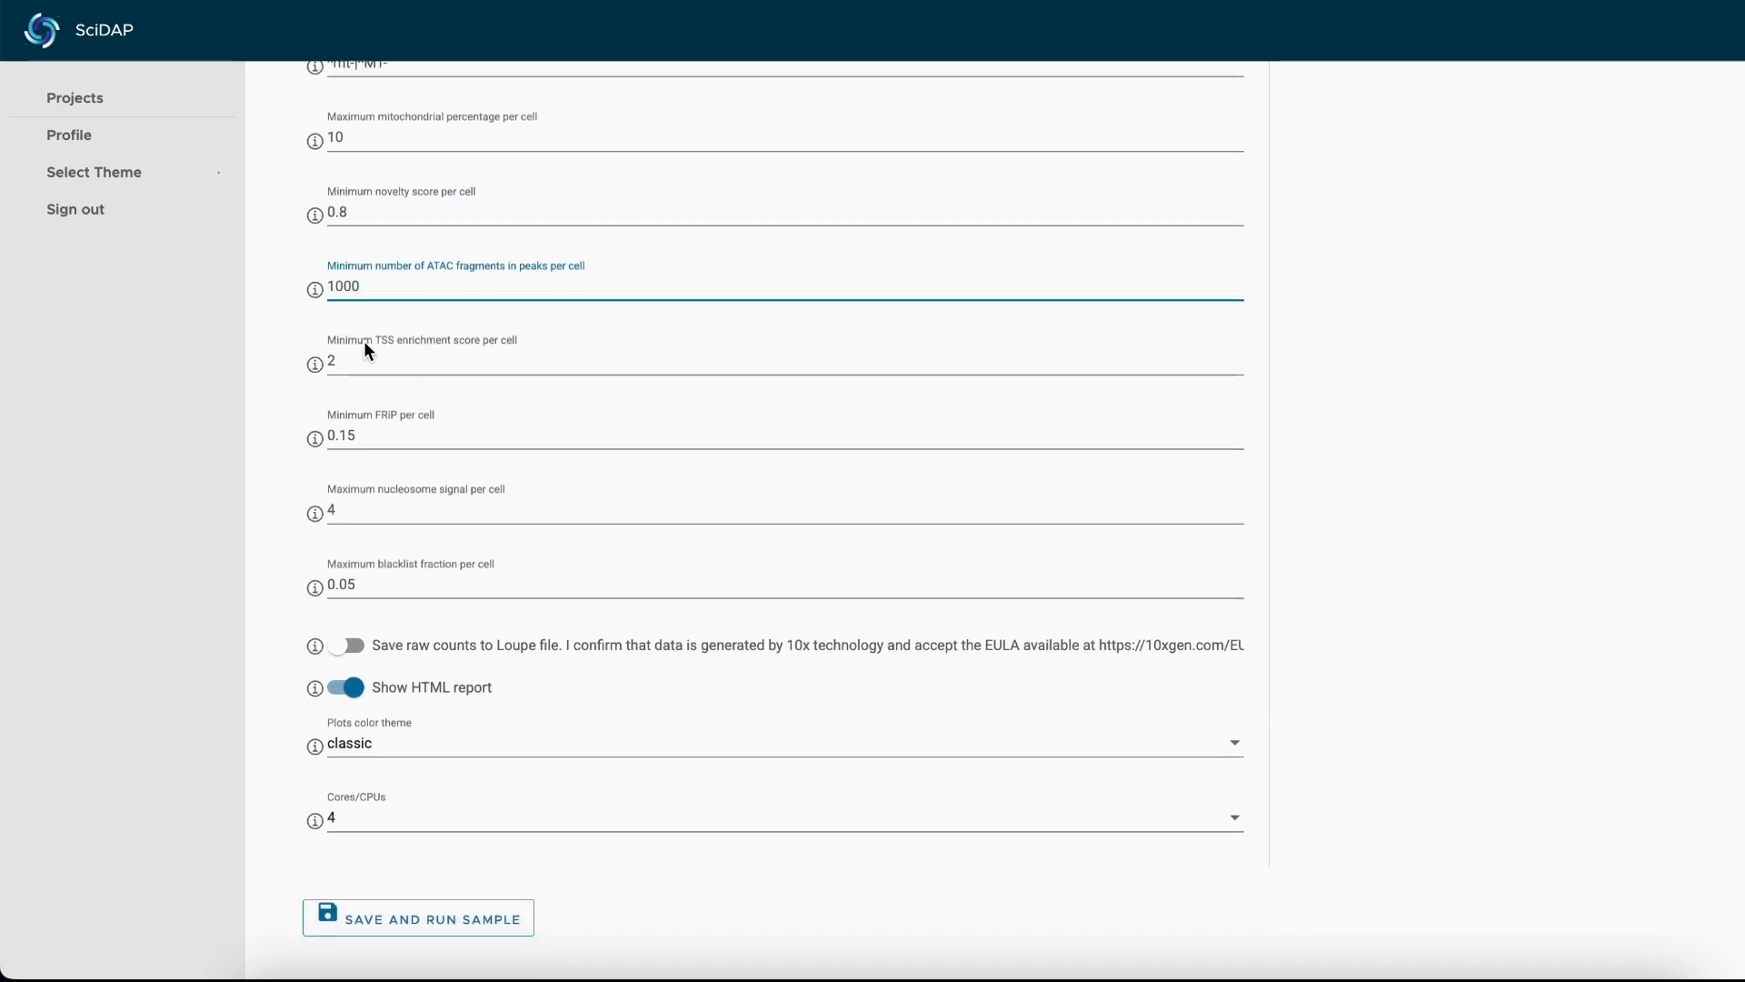
scroll(363, 341, down, 1)
mouse_move(322, 276)
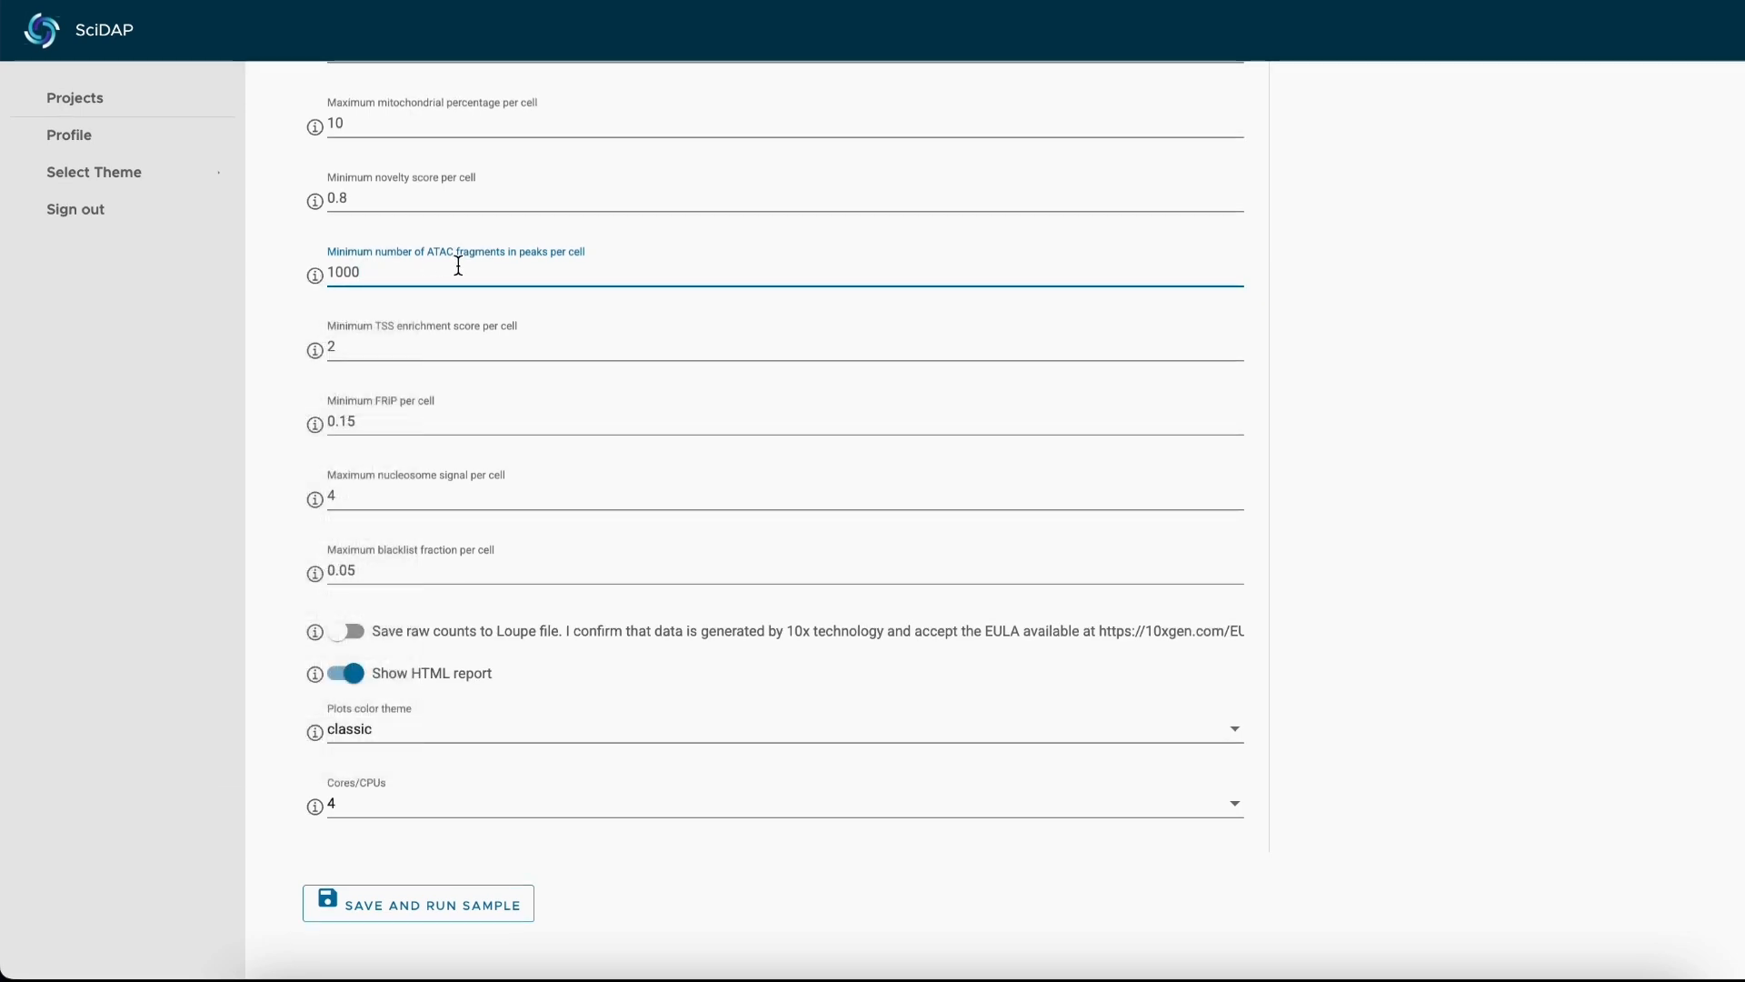
click(421, 346)
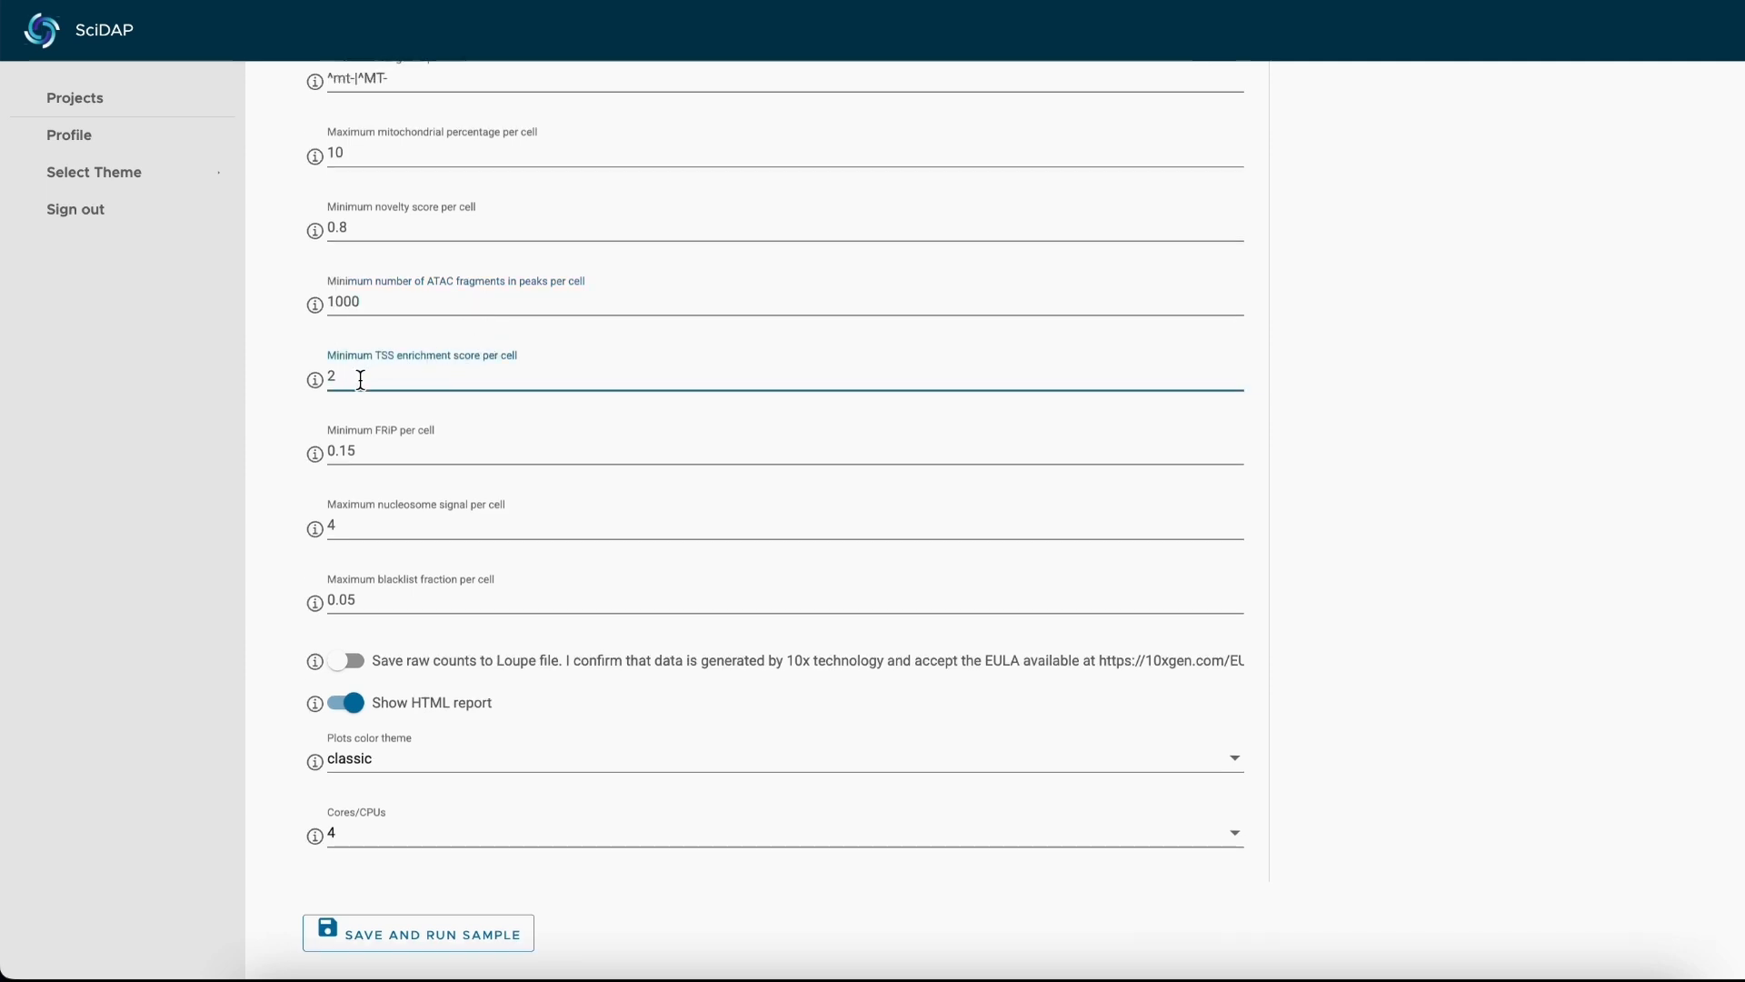
click(286, 429)
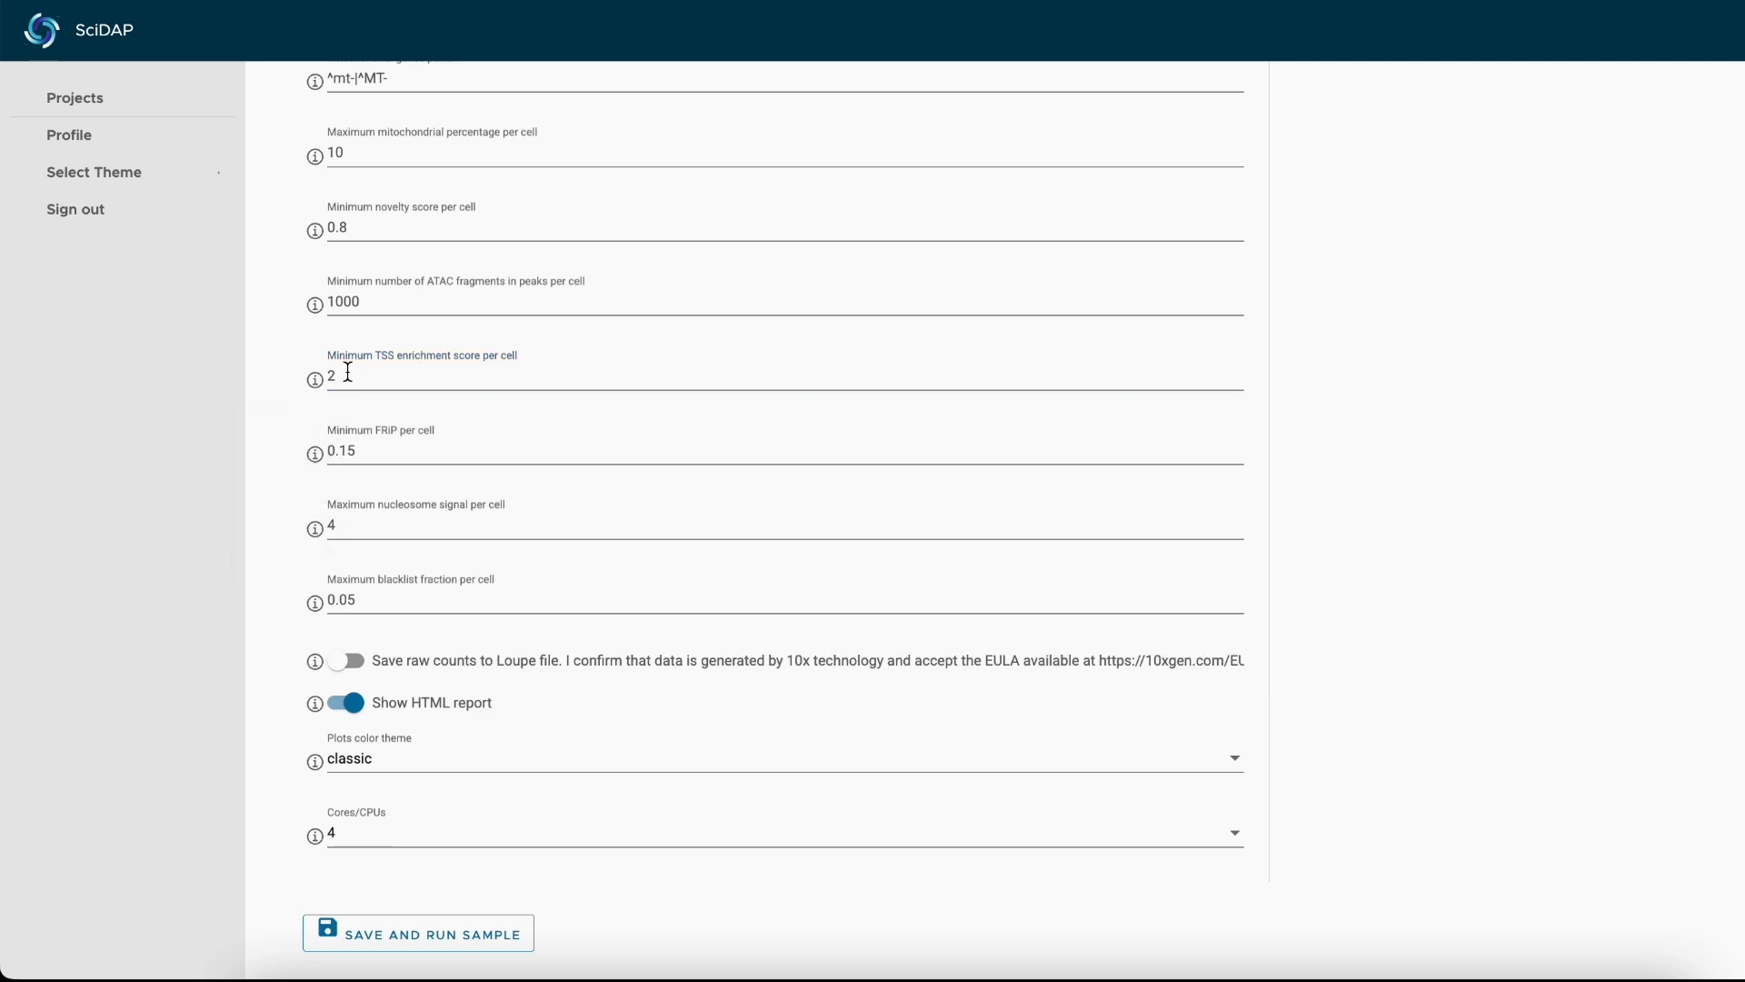
Set the minimum FRiP per cell to 0.2.
scroll(342, 381, down, 1)
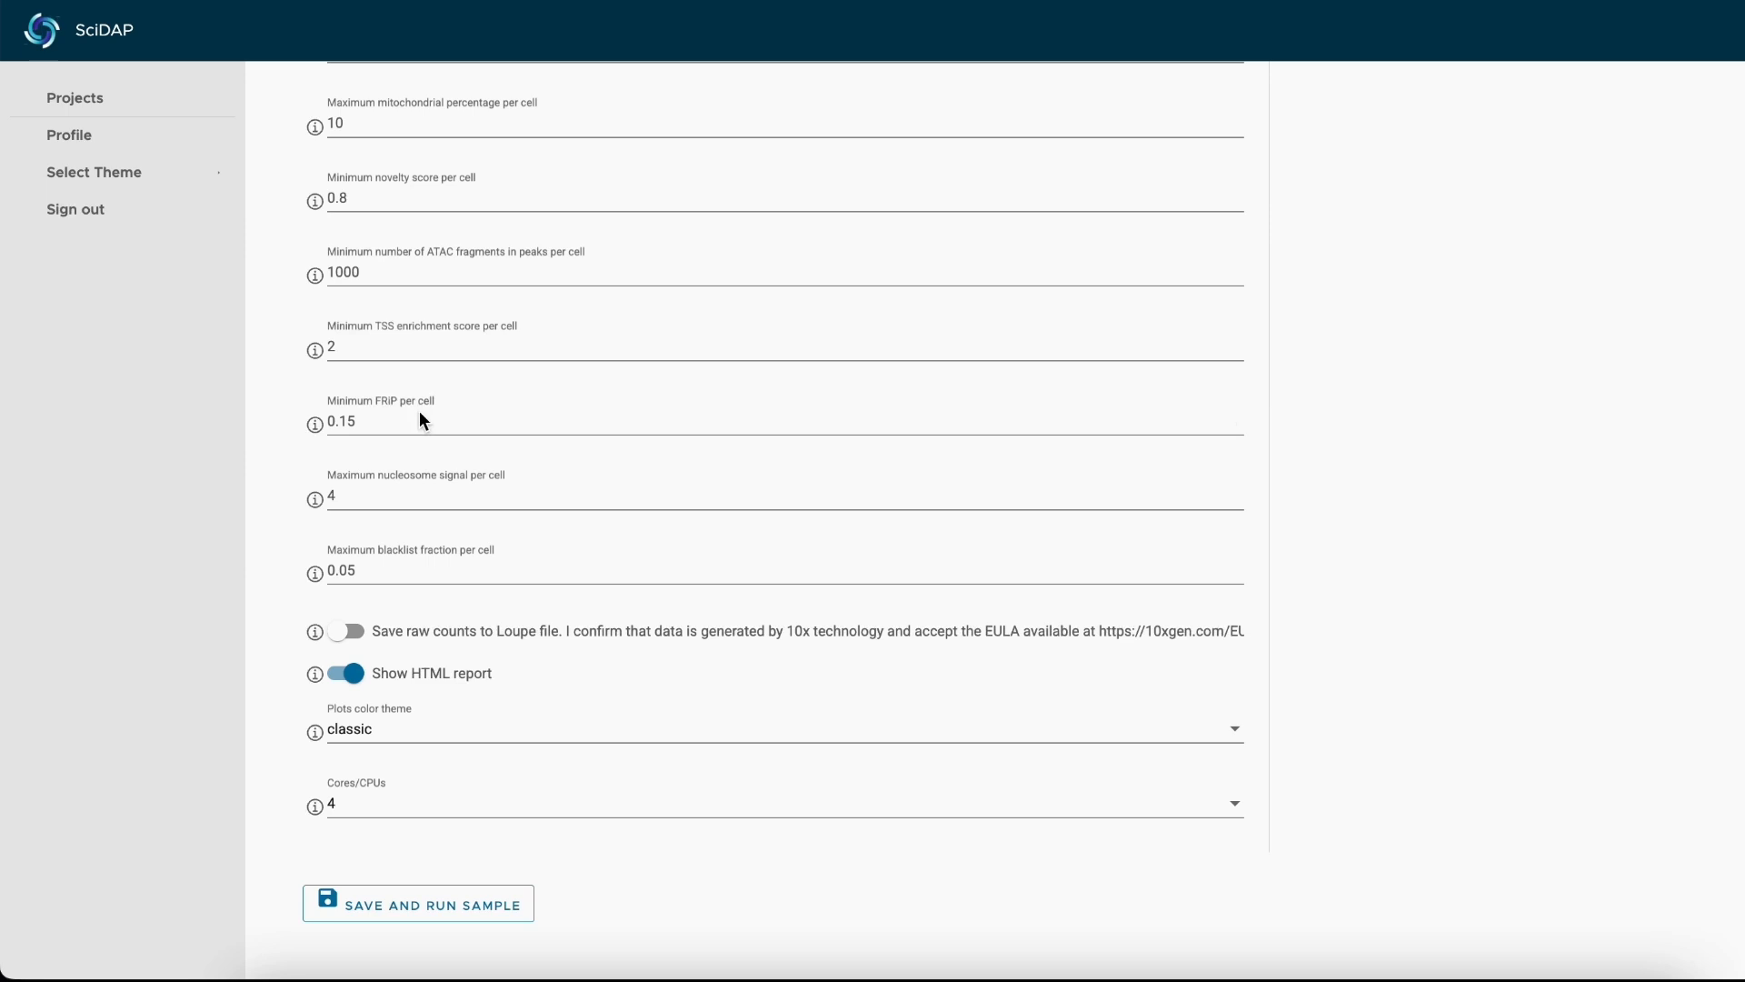
click(689, 437)
key(BackSpace)
key(BackSpace)
key(BackSpace)
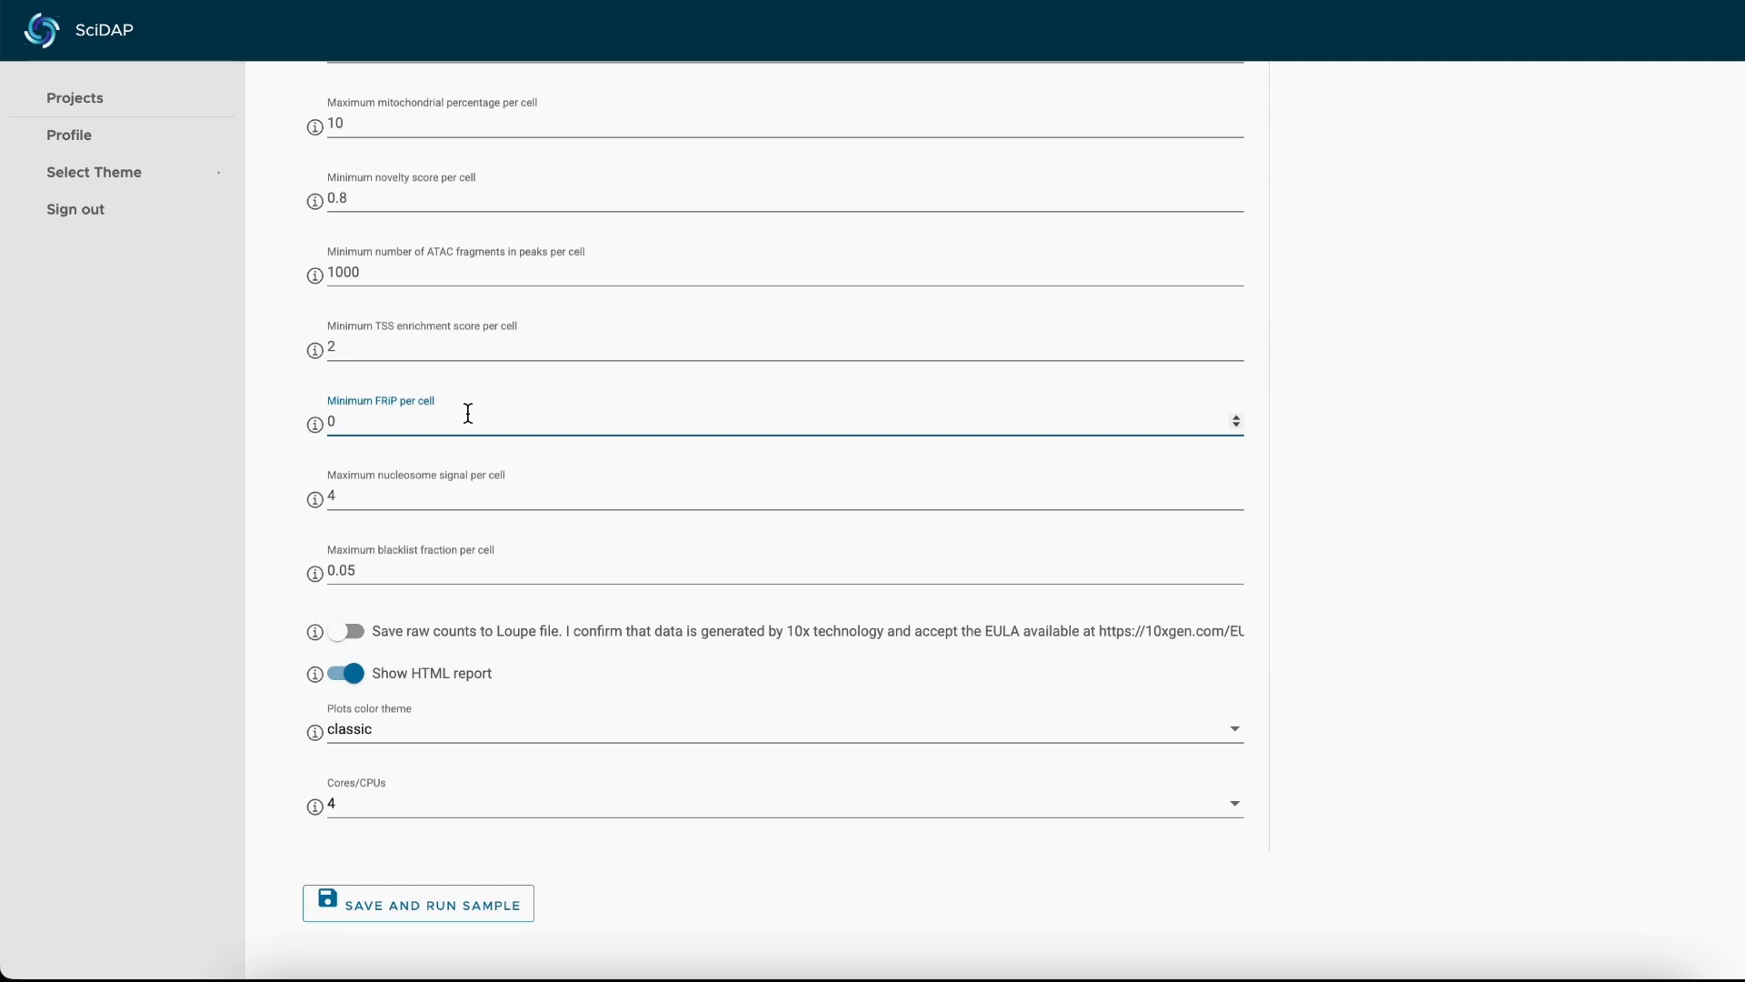
text(.2)
click(192, 400)
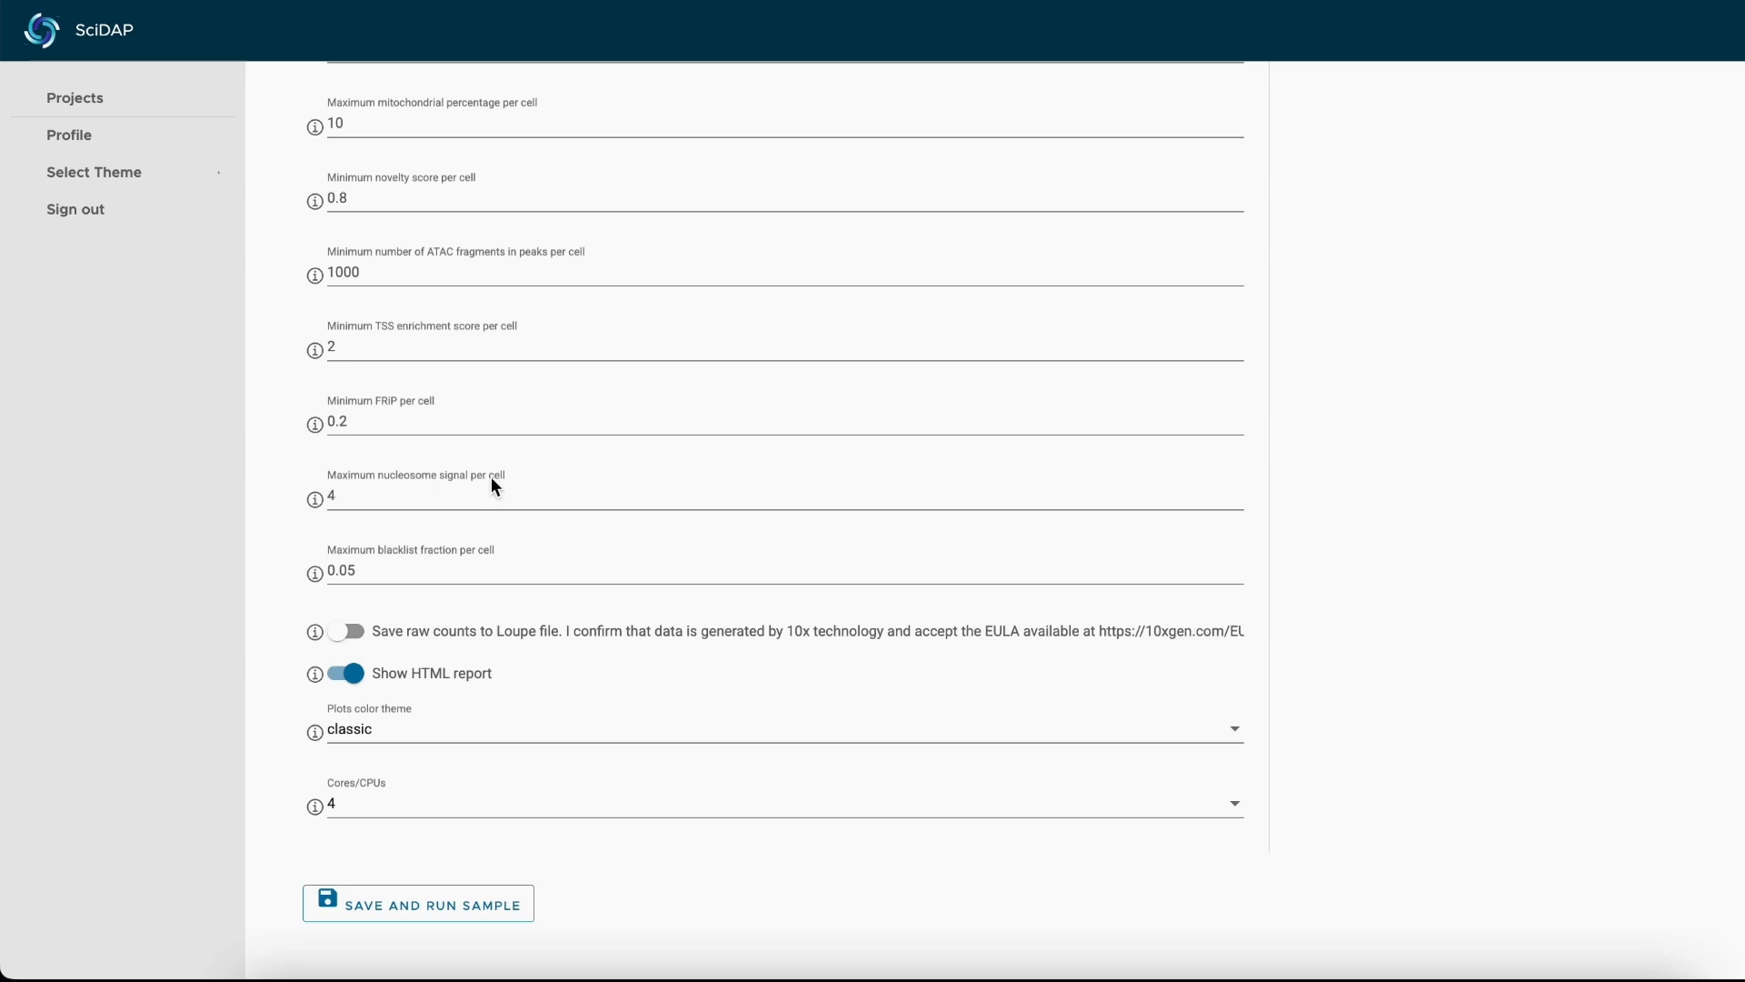
Change the plots color theme to void.
mouse_move(313, 499)
click(375, 732)
click(355, 771)
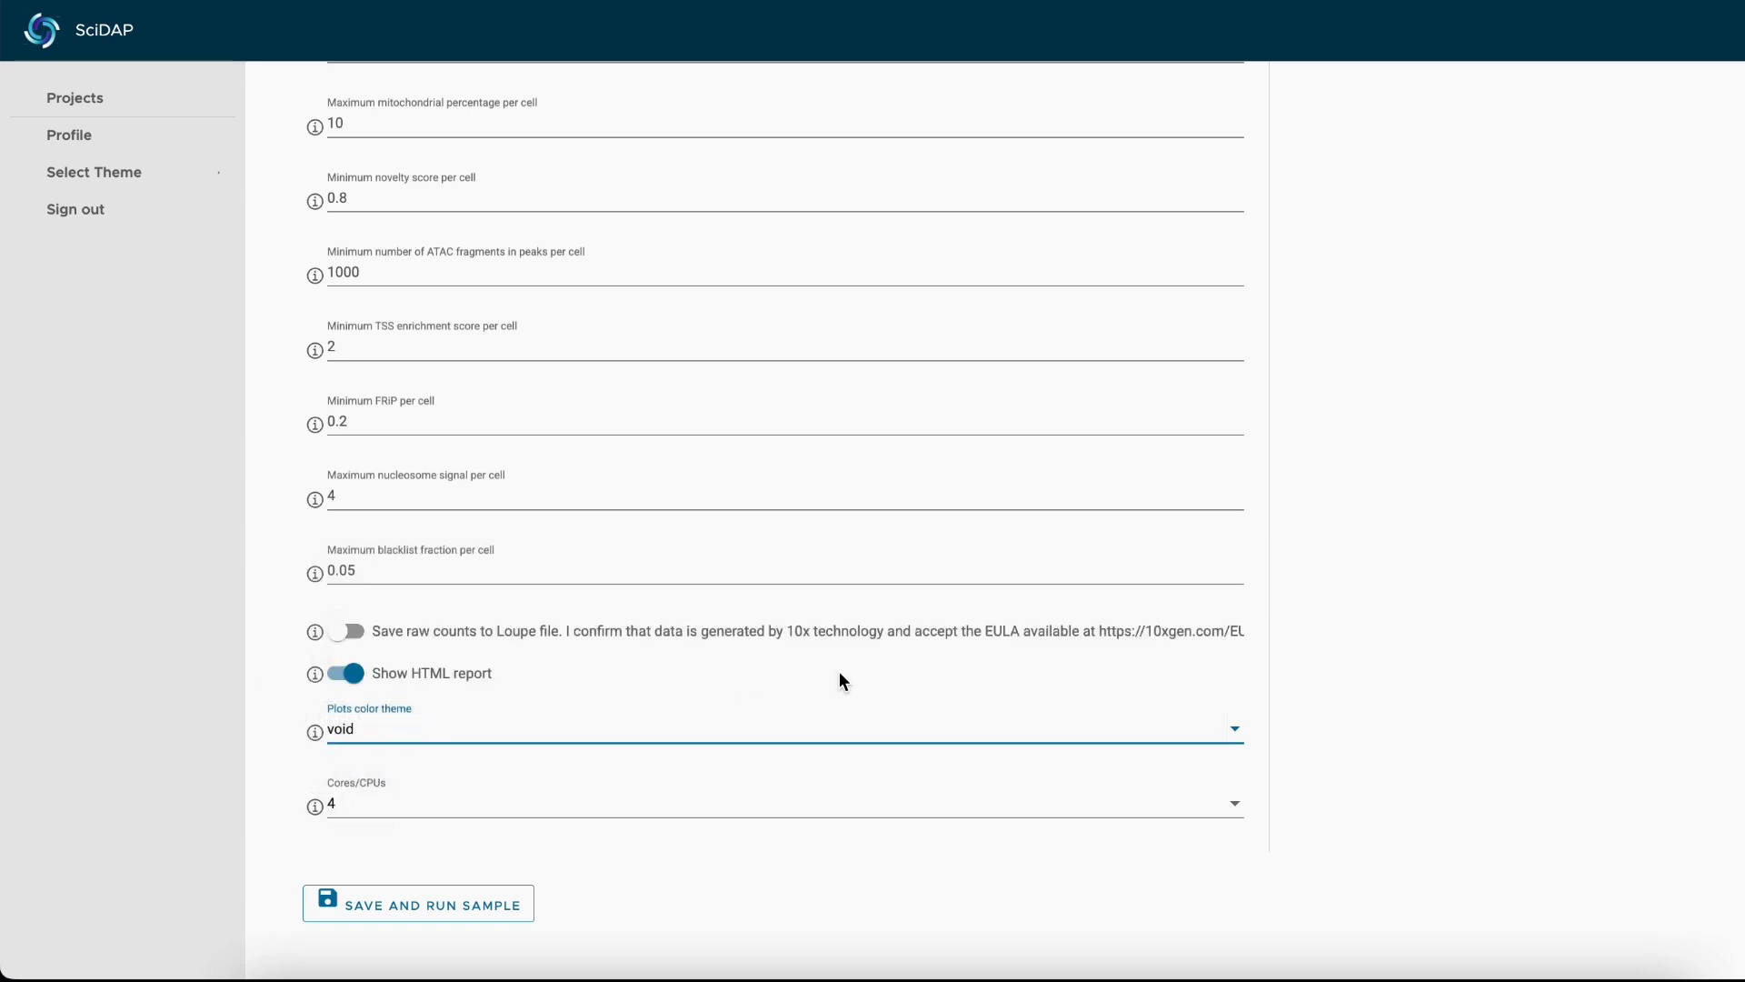
Attach grouping.tsv from the current sample's files as the datasets grouping in the general info, and save and run the analysis.
scroll(291, 631, up, 10)
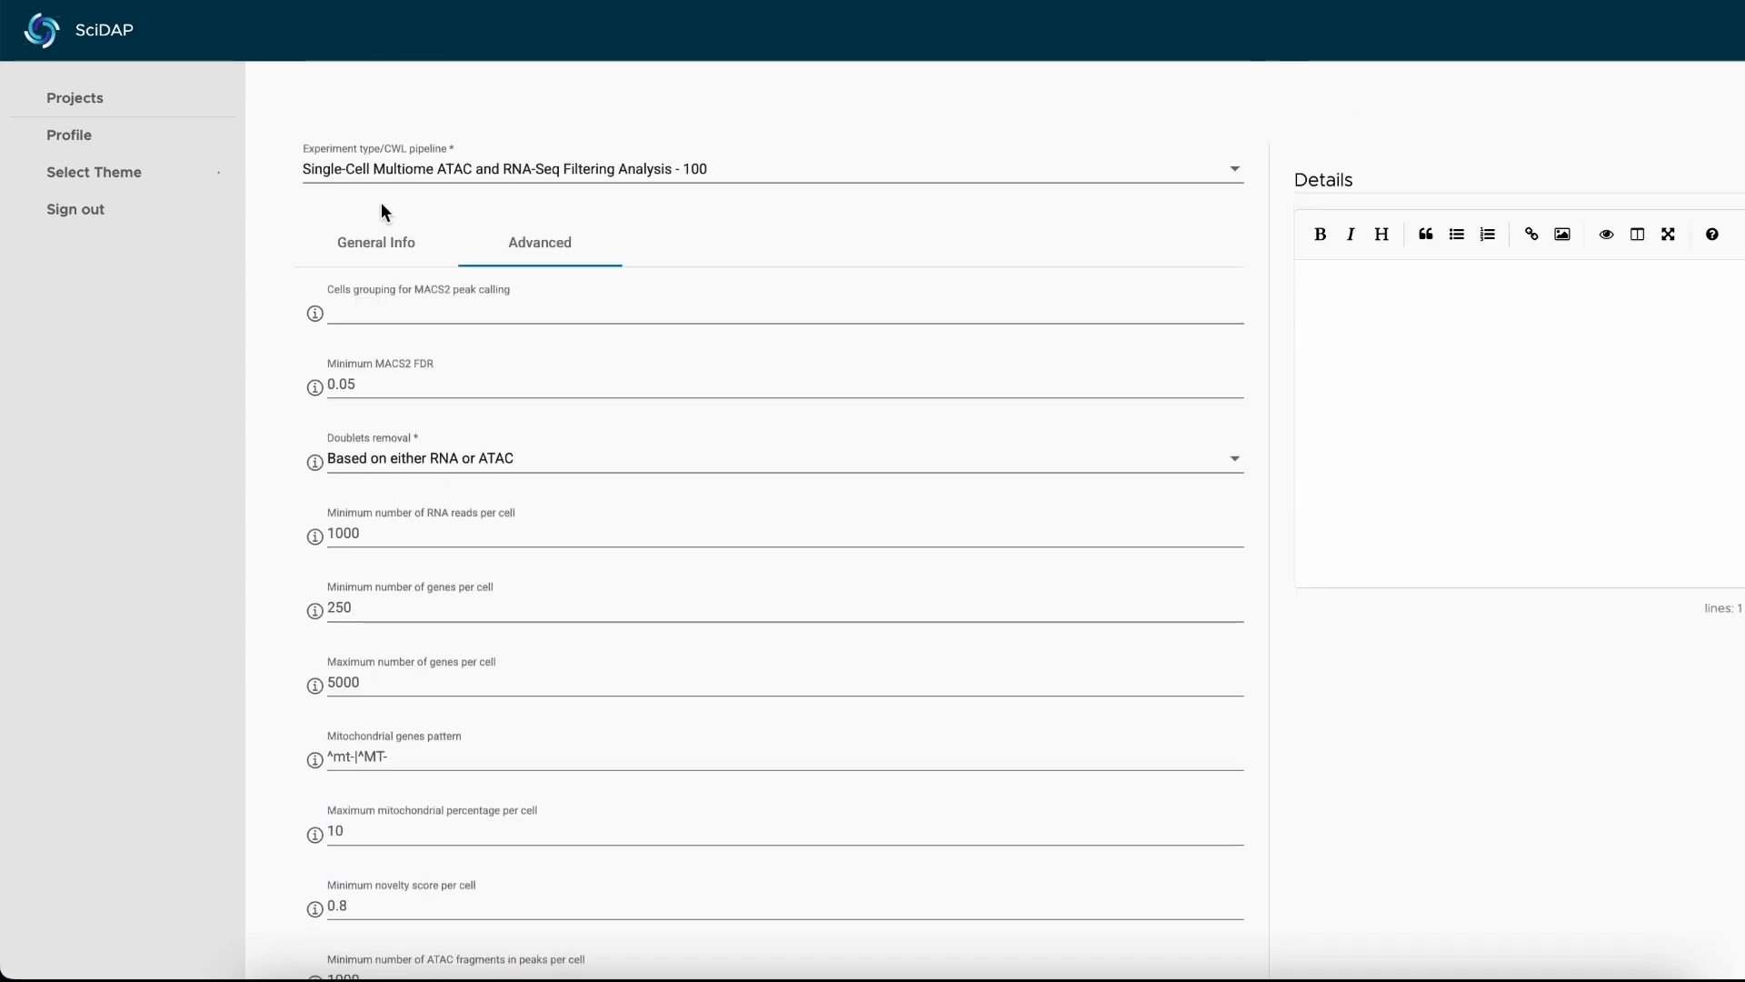
click(407, 253)
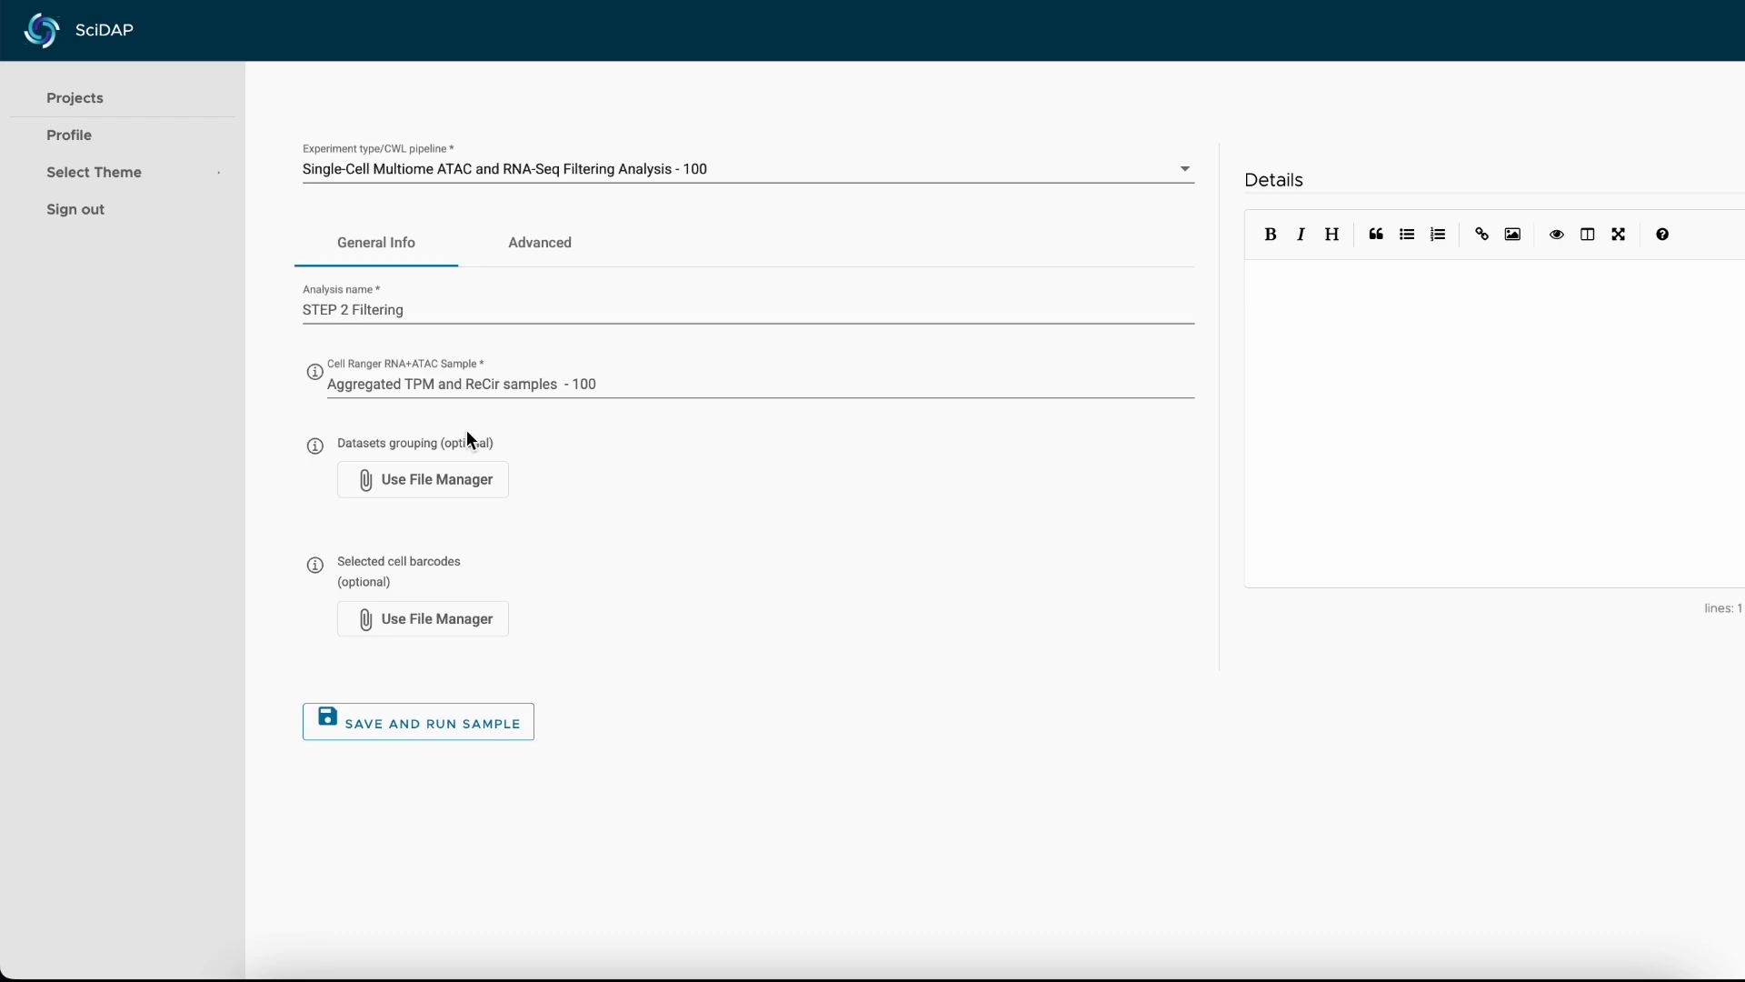
click(440, 481)
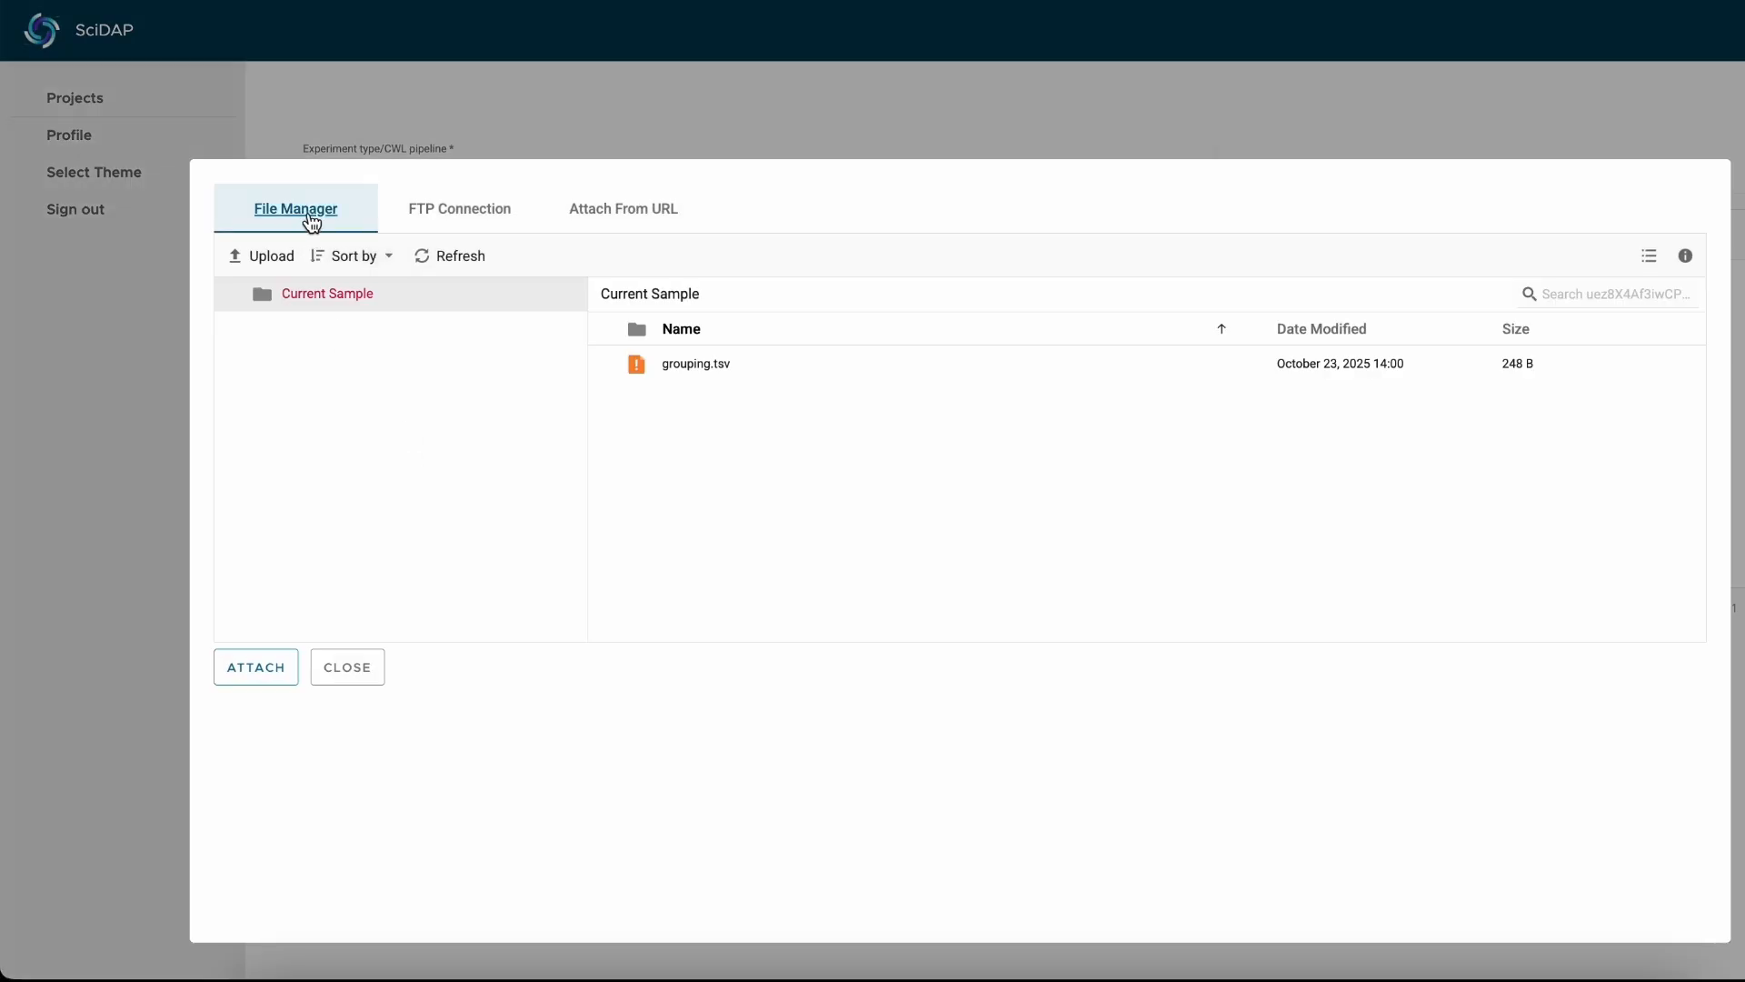
click(609, 365)
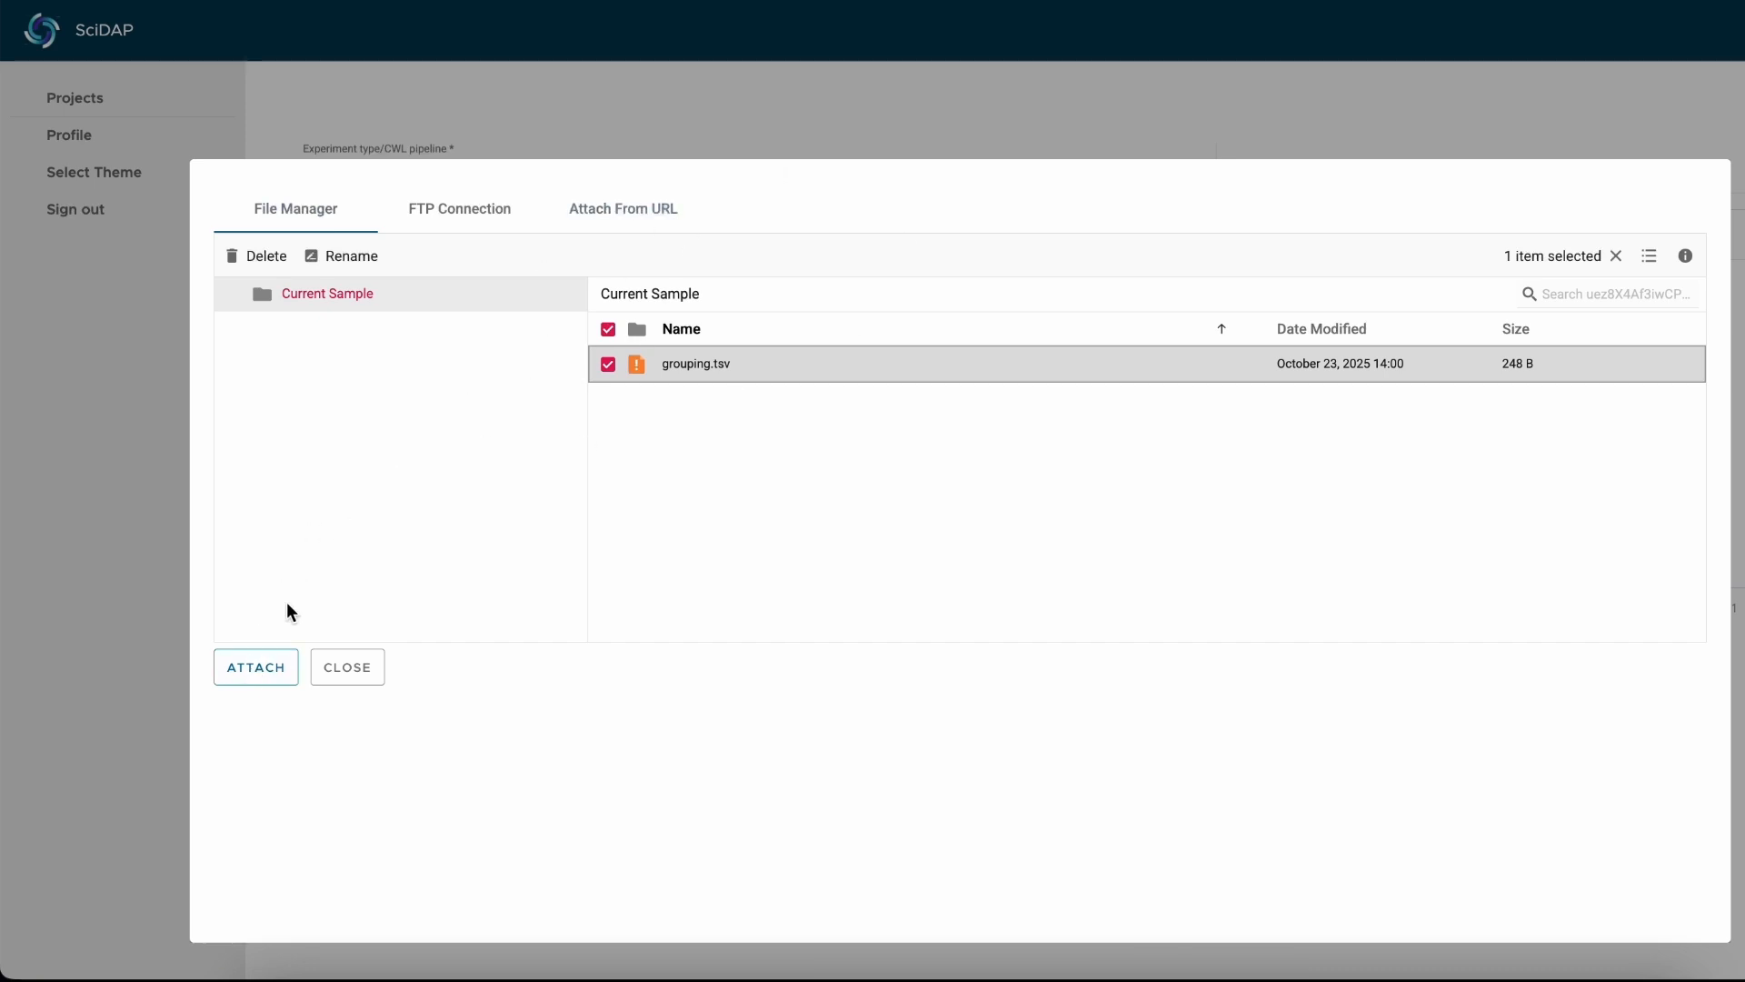
click(265, 665)
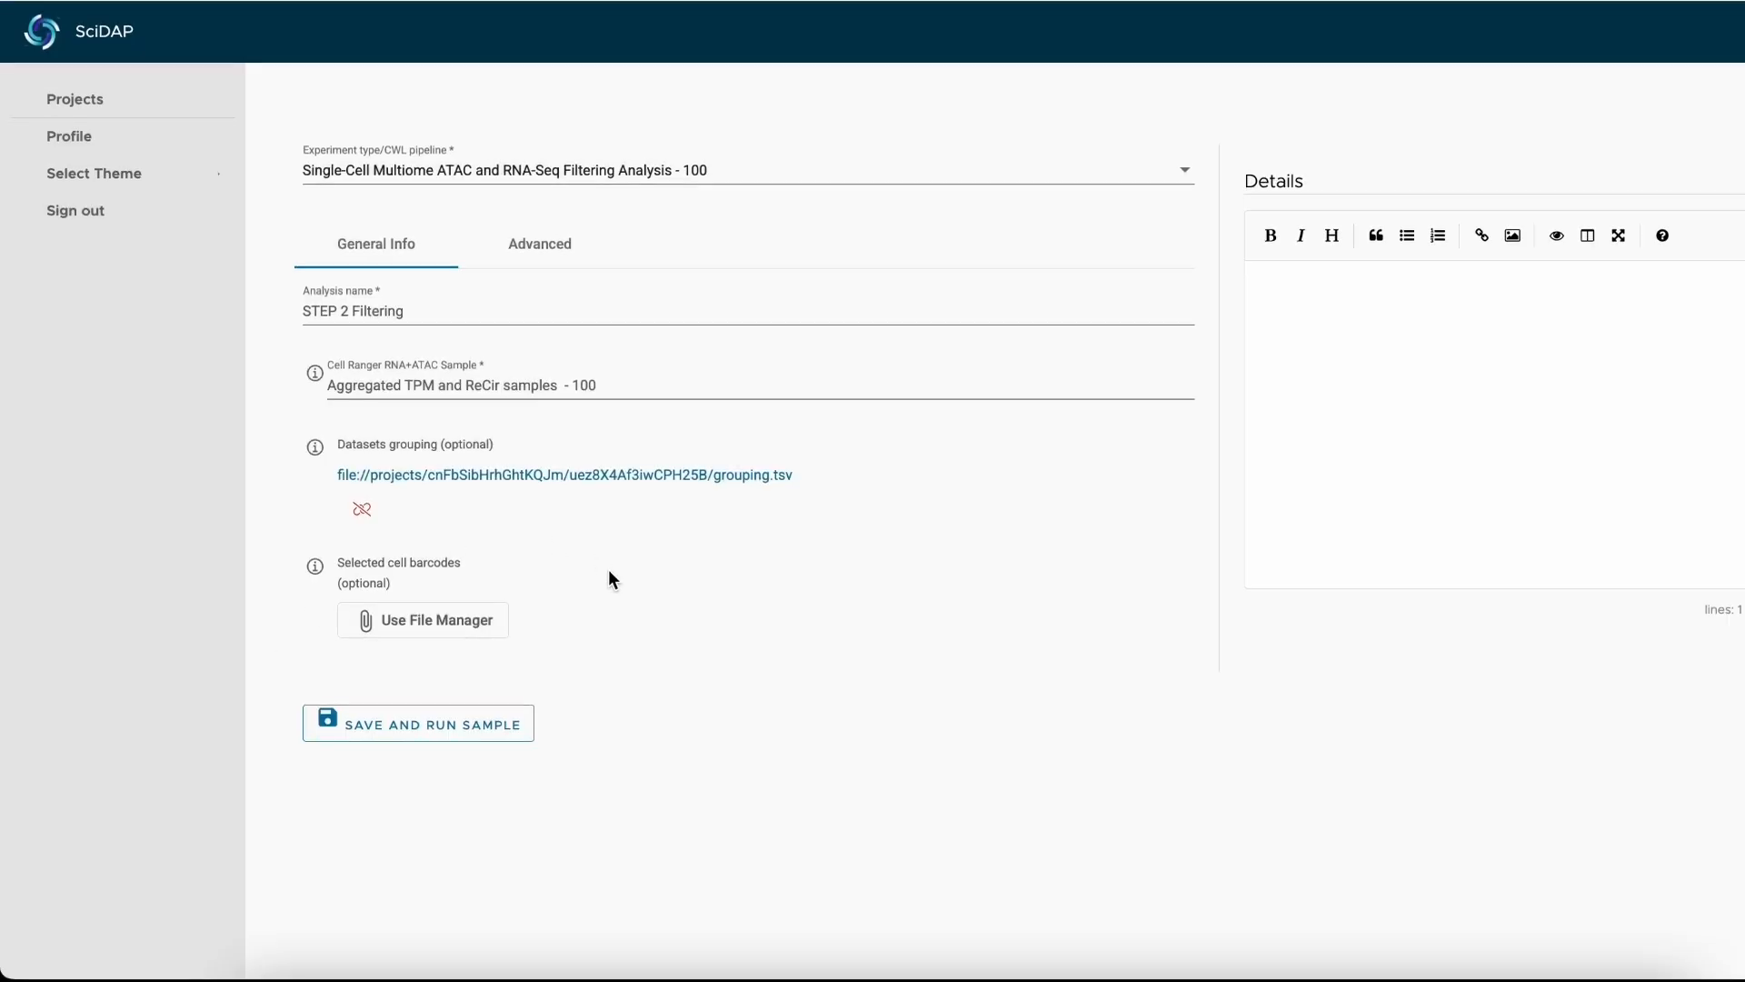
click(498, 733)
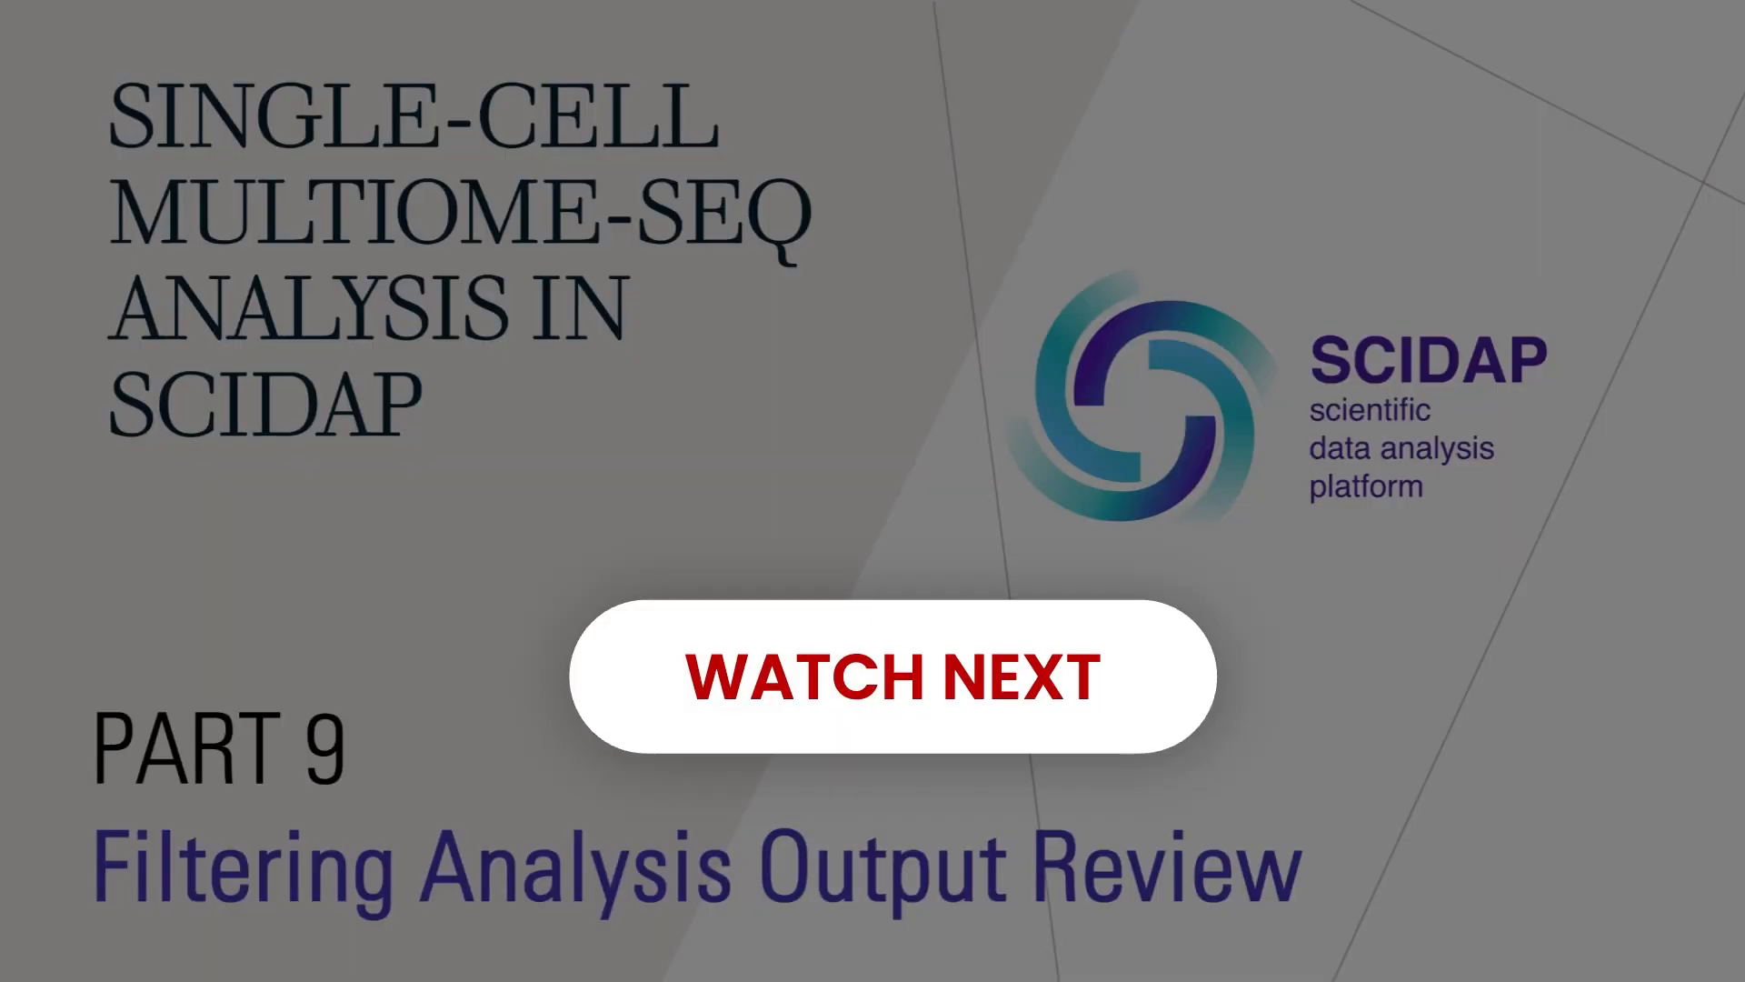